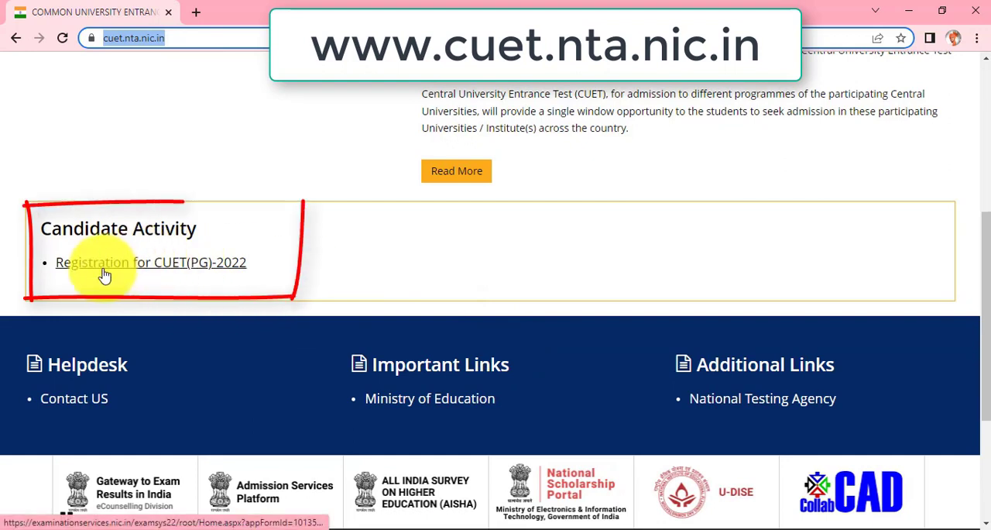
- Open the registration page for CUET(PG)-2022, accept the redirect to the external site, and start a new registration
{"action": "left_click", "coordinate": [216, 270]}
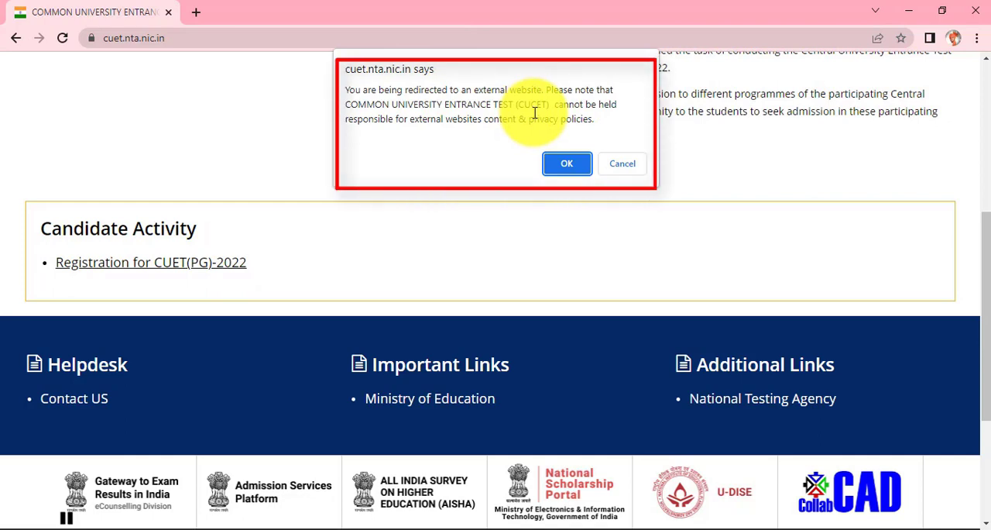
{"action": "left_click", "coordinate": [569, 164]}
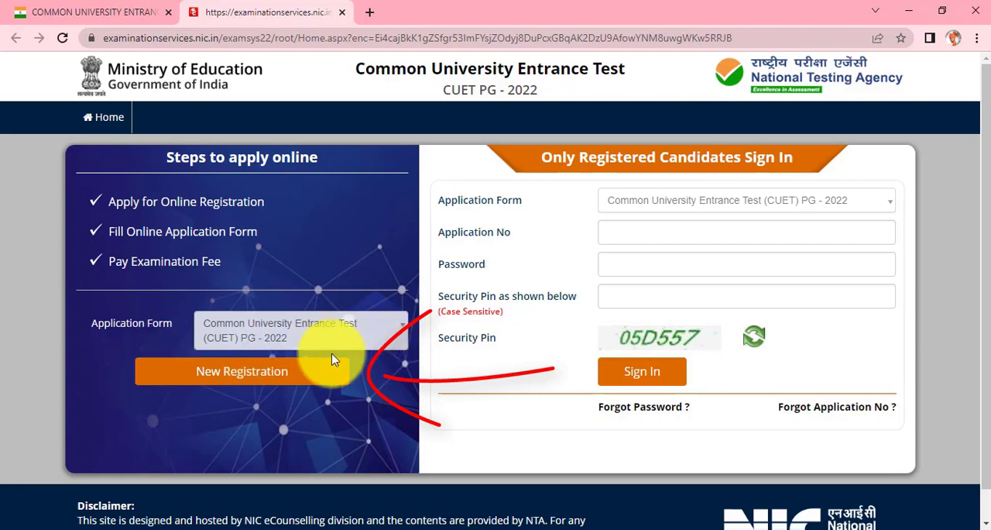
{"action": "left_click", "coordinate": [266, 375]}
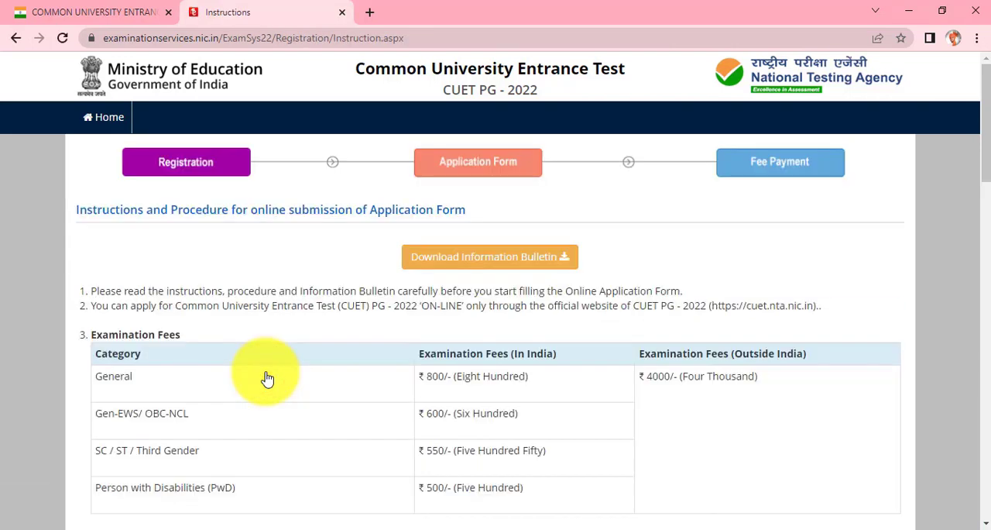
- Read through the application instructions, accept the declaration about the CUET PG - 2022 Information Bulletin, and proceed to the registration form
{"action": "scroll", "coordinate": [343, 352], "scroll_direction": "down", "scroll_amount": 2}
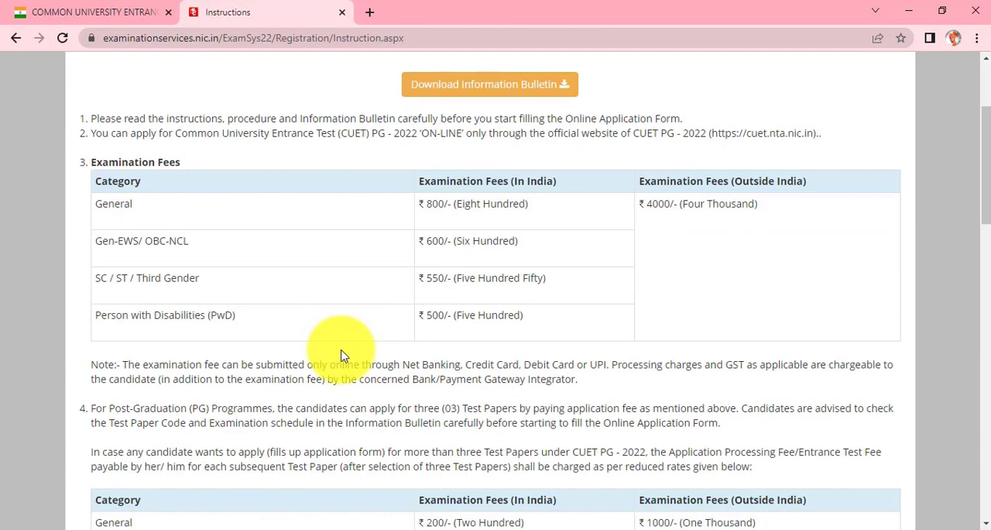
{"action": "scroll", "coordinate": [343, 355], "scroll_direction": "down", "scroll_amount": 2}
{"action": "scroll", "coordinate": [344, 355], "scroll_direction": "up", "scroll_amount": 2}
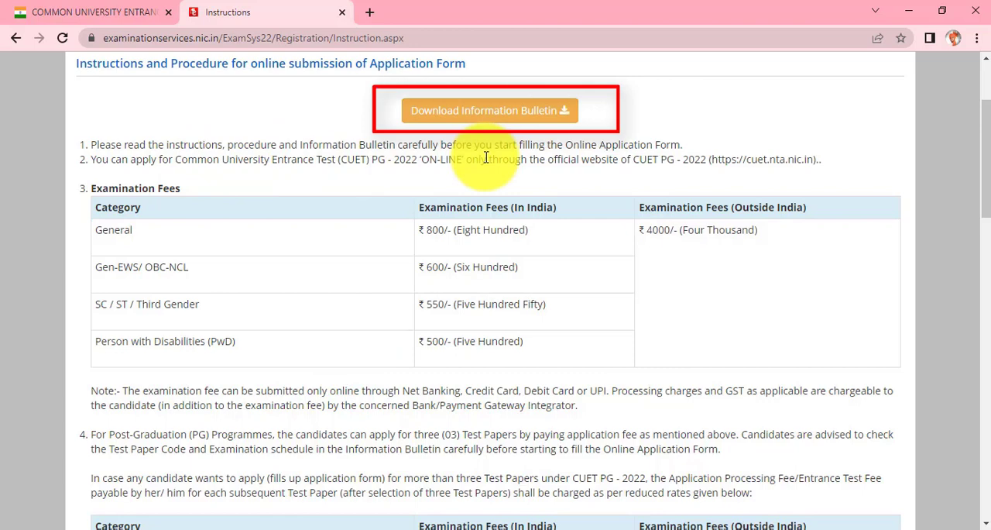
{"action": "scroll", "coordinate": [465, 271], "scroll_direction": "down", "scroll_amount": 15}
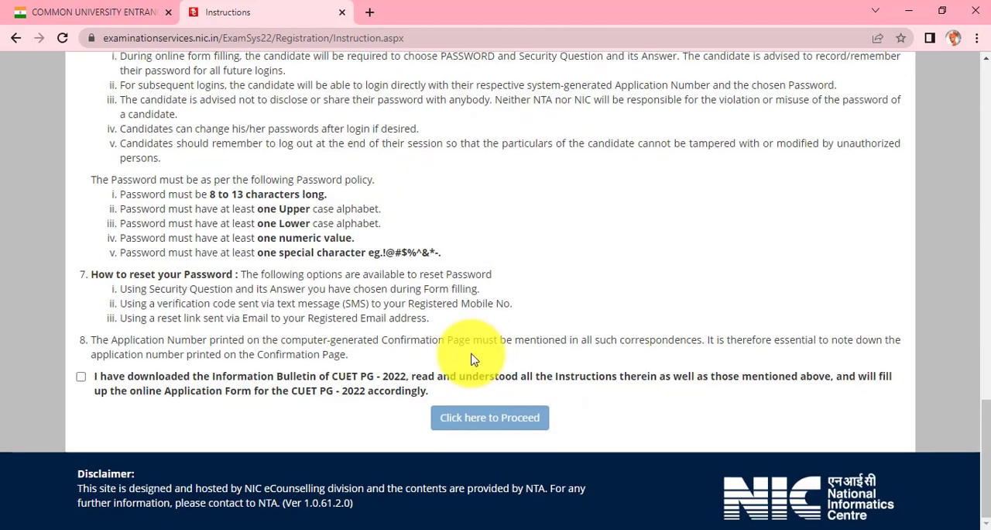
{"action": "left_click", "coordinate": [80, 377]}
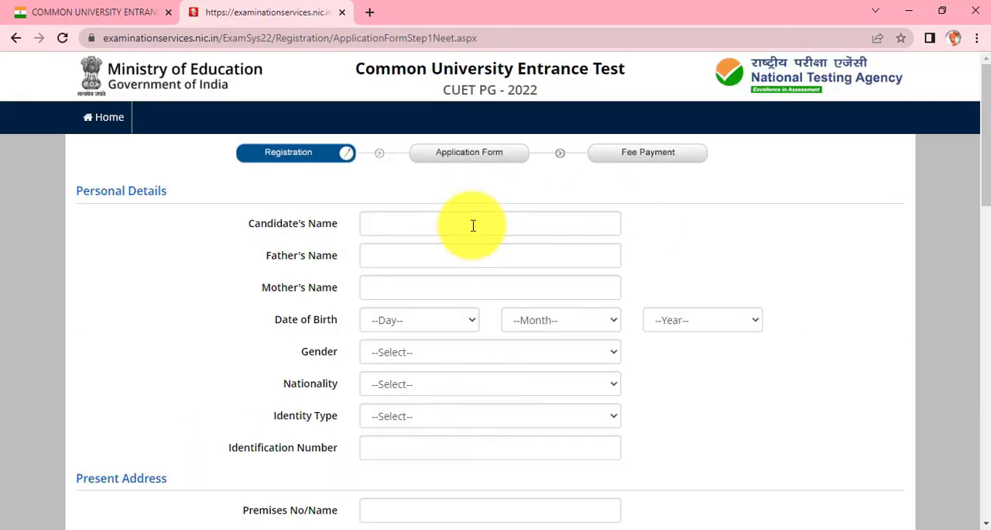
- Fill in the candidate's name, father's name and mother's name in the personal details
{"action": "left_click", "coordinate": [473, 224]}
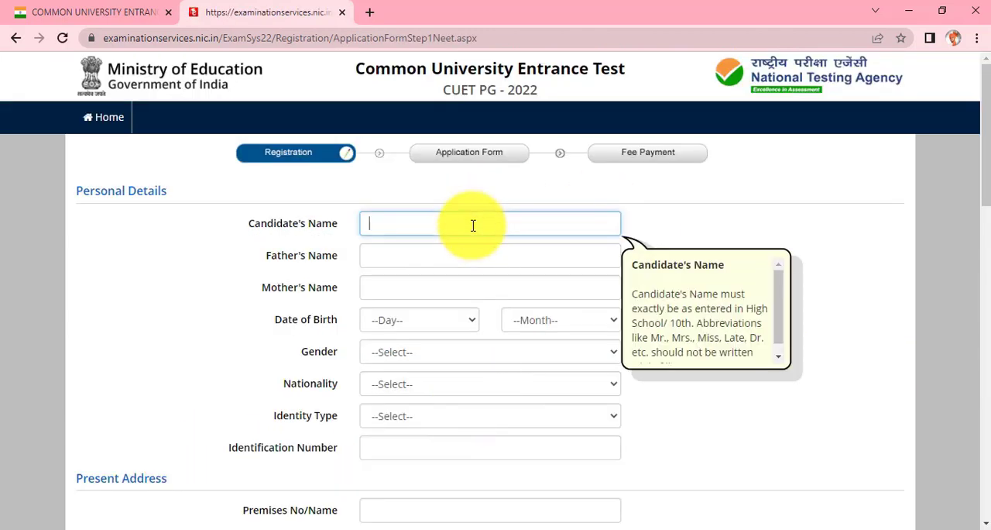
{"action": "key", "text": "Tab"}
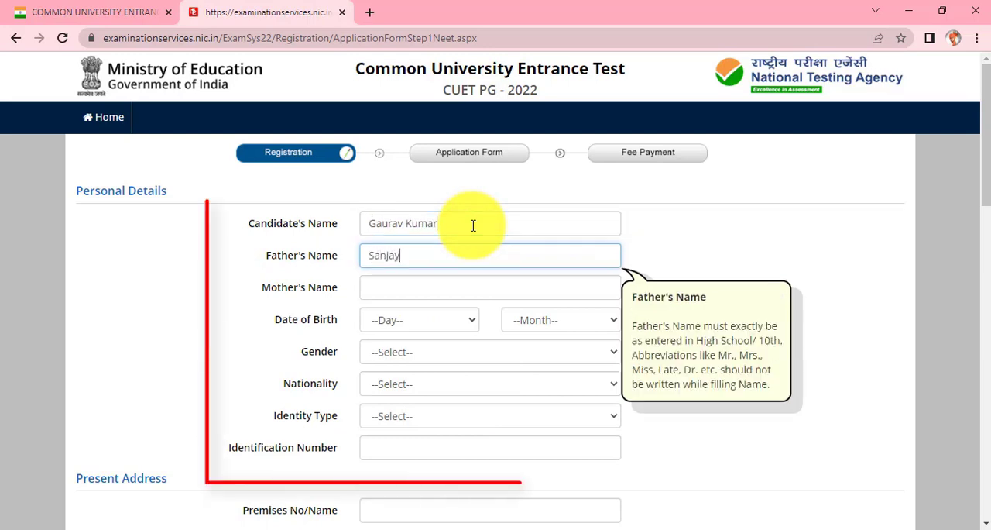
{"action": "key", "text": "Tab"}
{"action": "type", "text": "Mal"}
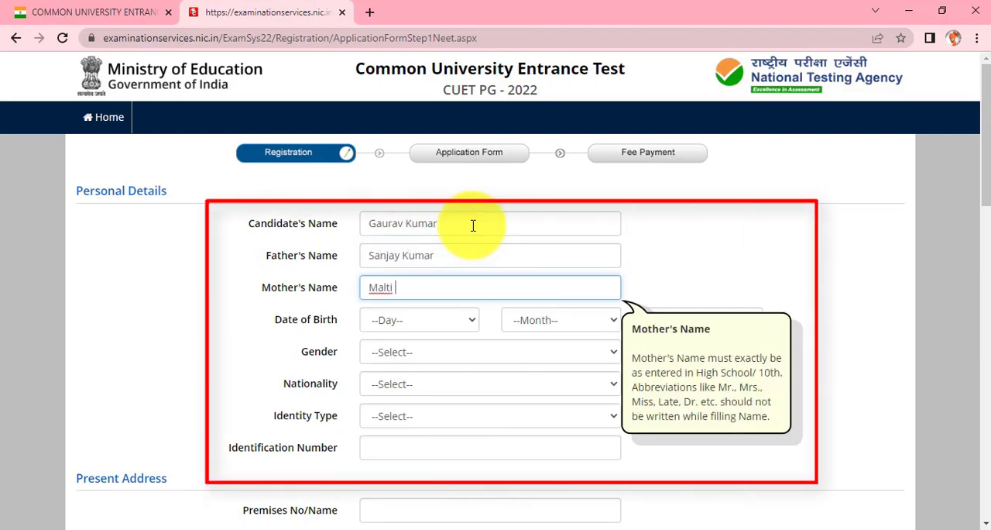
- Set the day, month and year of the candidate's date of birth
{"action": "left_click", "coordinate": [459, 324]}
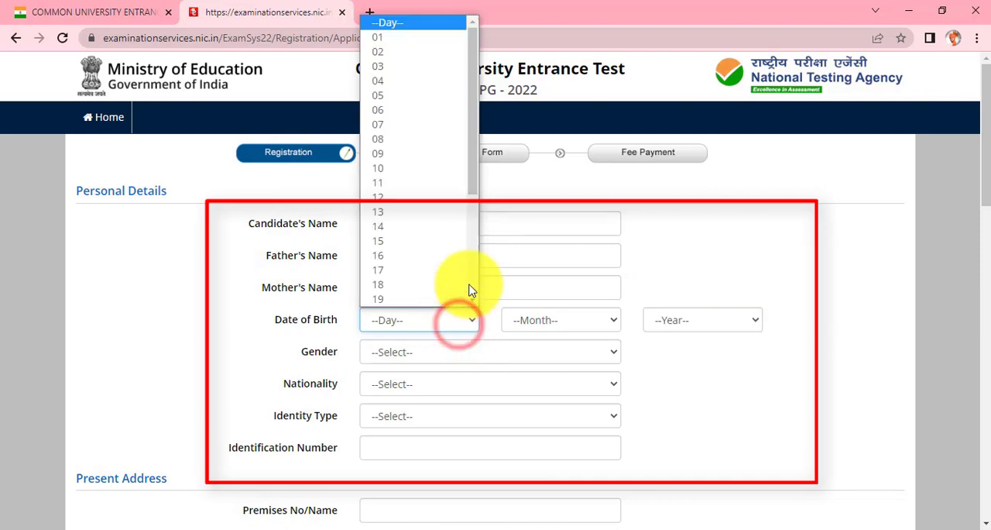
{"action": "left_click", "coordinate": [437, 62]}
{"action": "left_click", "coordinate": [567, 329]}
{"action": "left_click", "coordinate": [565, 355]}
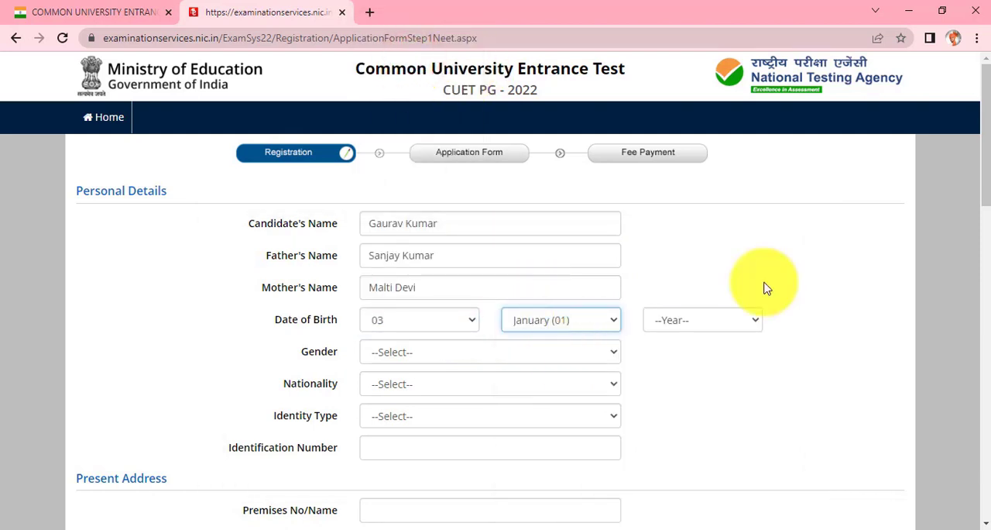
{"action": "scroll", "coordinate": [759, 255], "scroll_direction": "down", "scroll_amount": 2}
{"action": "left_click", "coordinate": [741, 193]}
{"action": "left_click", "coordinate": [731, 236]}
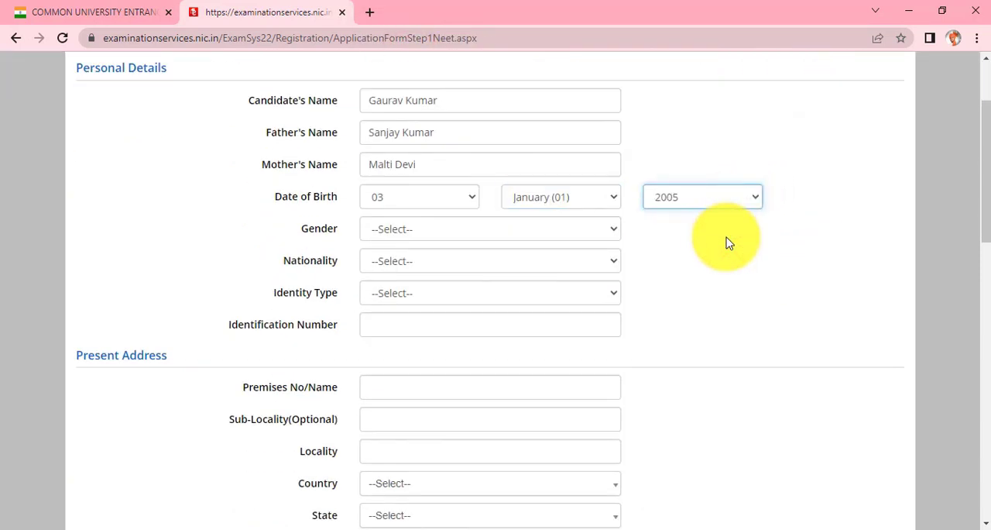
{"action": "left_click", "coordinate": [741, 200]}
{"action": "left_click", "coordinate": [730, 402]}
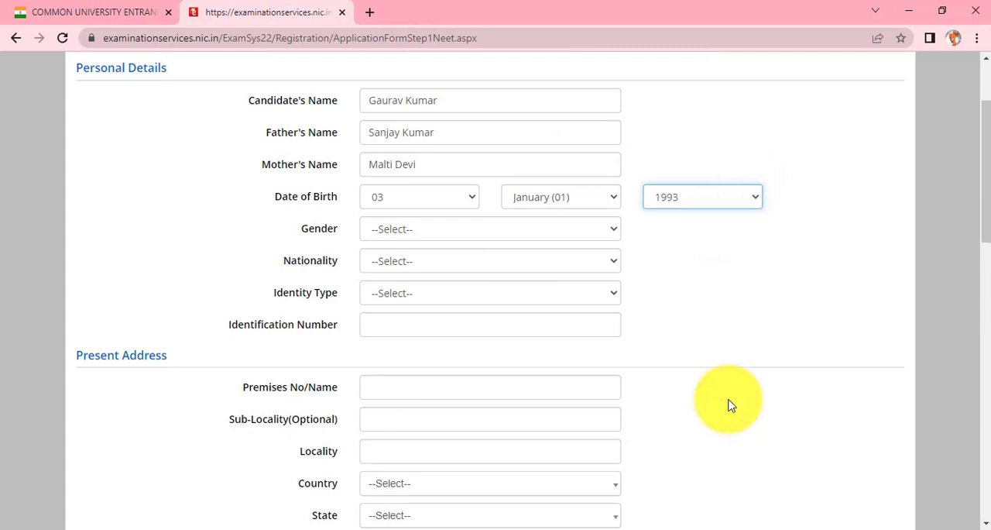
- Set gender to Male, nationality to Indian and identity type to Any Other Valid Govt Identity with photograph, and enter the government identity number
{"action": "left_click", "coordinate": [564, 230]}
{"action": "left_click", "coordinate": [520, 261]}
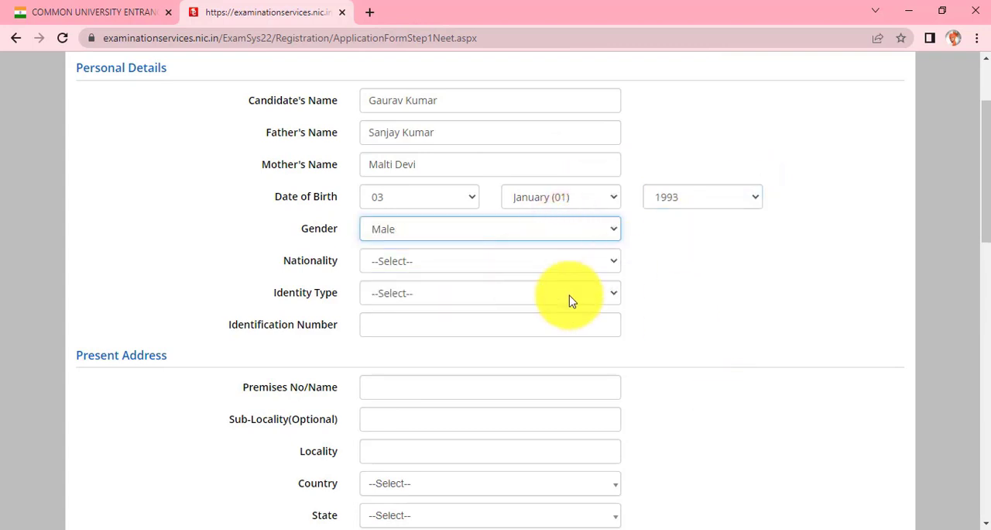
{"action": "left_click", "coordinate": [473, 267]}
{"action": "left_click", "coordinate": [467, 294]}
{"action": "left_click", "coordinate": [396, 296]}
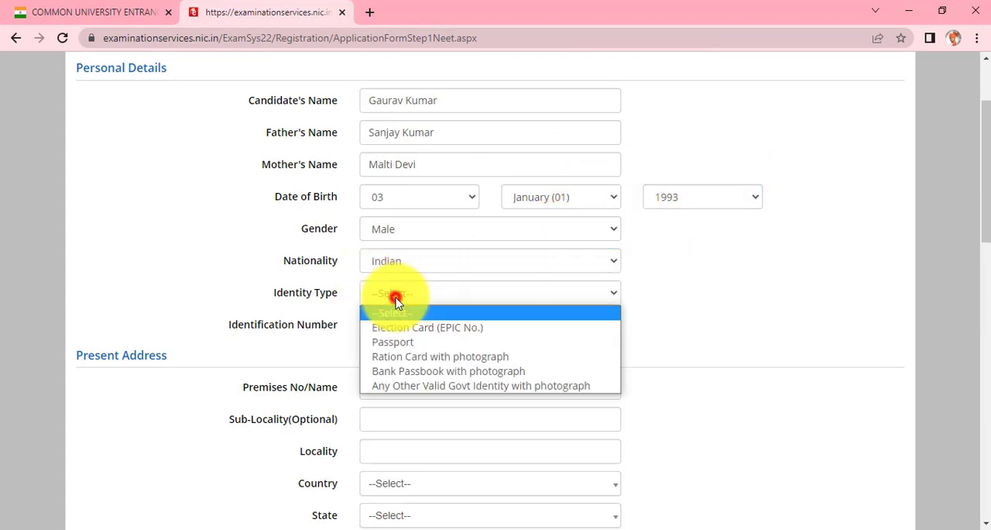
{"action": "left_click", "coordinate": [524, 388]}
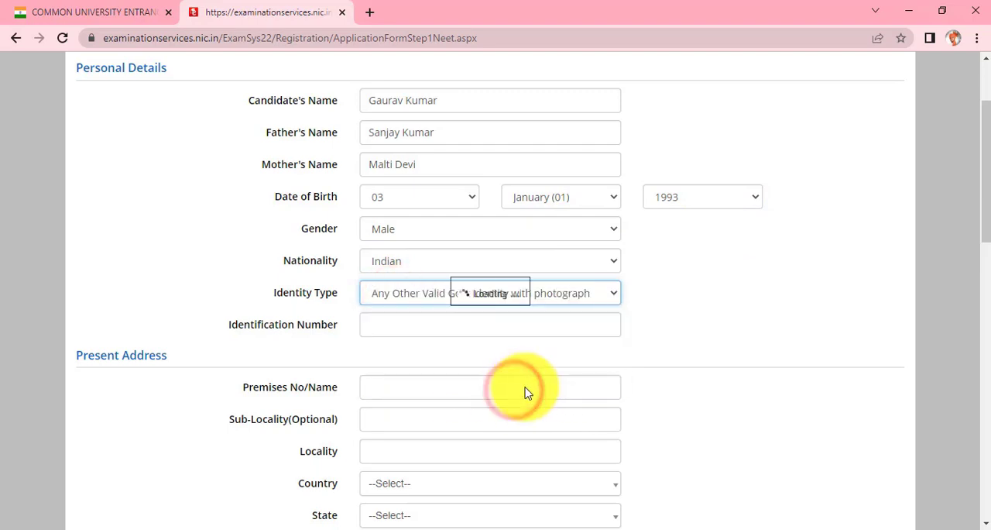
{"action": "scroll", "coordinate": [402, 254], "scroll_direction": "down", "scroll_amount": 2}
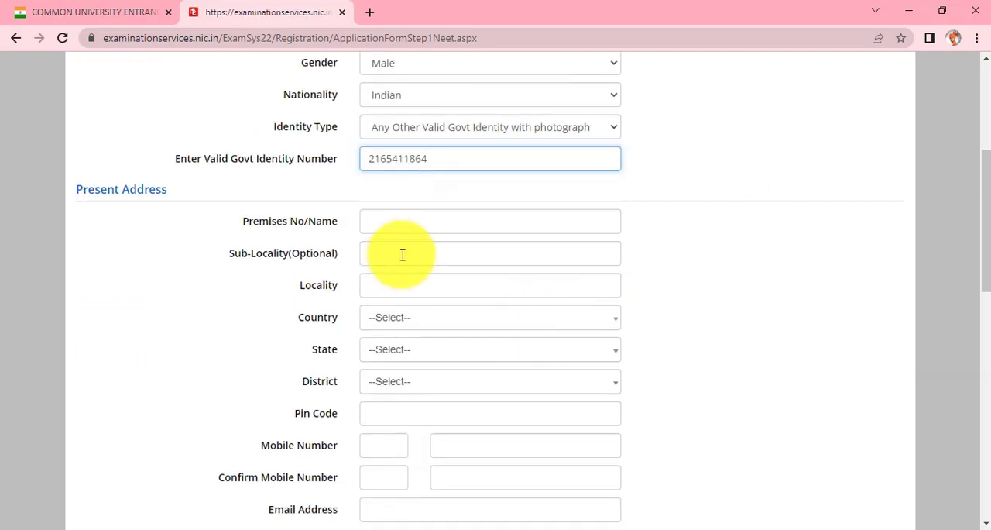
- Fill in the premises, sub-locality and locality of the present address, and set its country to India
{"action": "left_click", "coordinate": [395, 232]}
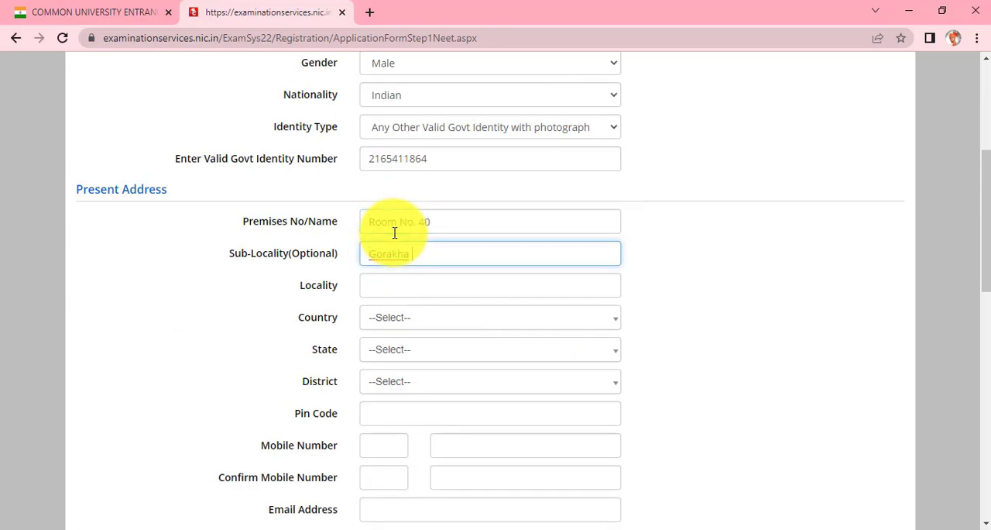
{"action": "key", "text": "Tab"}
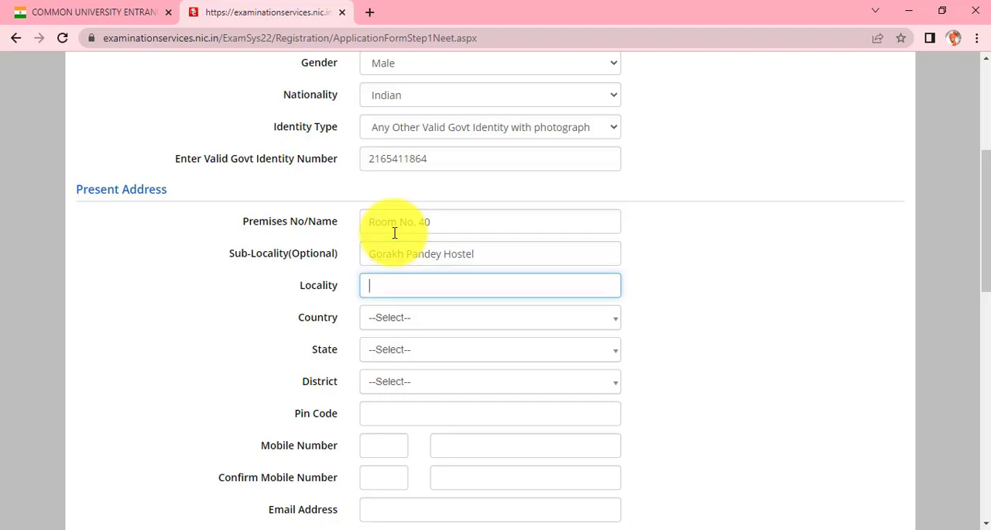
{"action": "left_click", "coordinate": [442, 324]}
{"action": "left_click", "coordinate": [424, 382]}
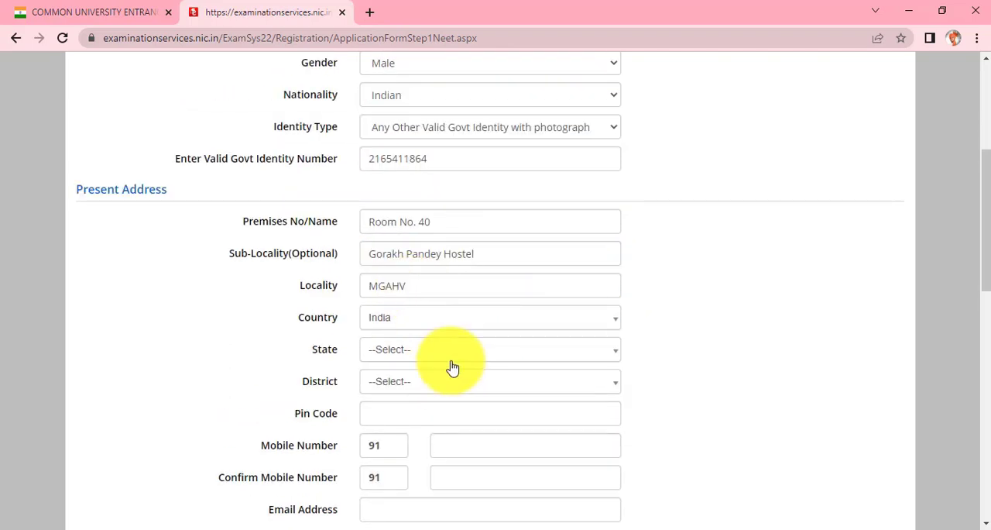
- Choose the state and district of the present address and enter its postal pin code
{"action": "scroll", "coordinate": [451, 367], "scroll_direction": "down", "scroll_amount": 3}
{"action": "left_click", "coordinate": [472, 150]}
{"action": "type", "text": "maha"}
{"action": "left_click", "coordinate": [484, 200]}
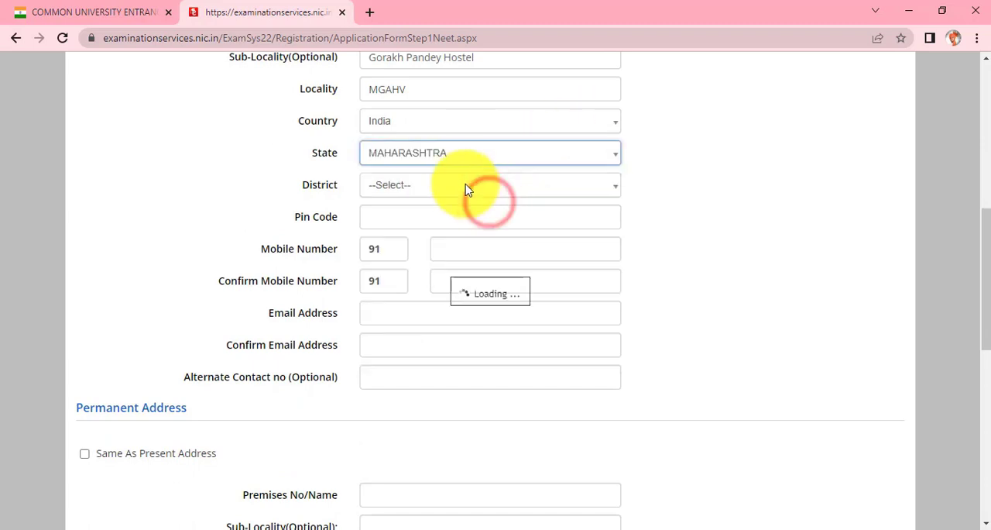
{"action": "left_click", "coordinate": [479, 188]}
{"action": "type", "text": "war"}
{"action": "left_click", "coordinate": [449, 232]}
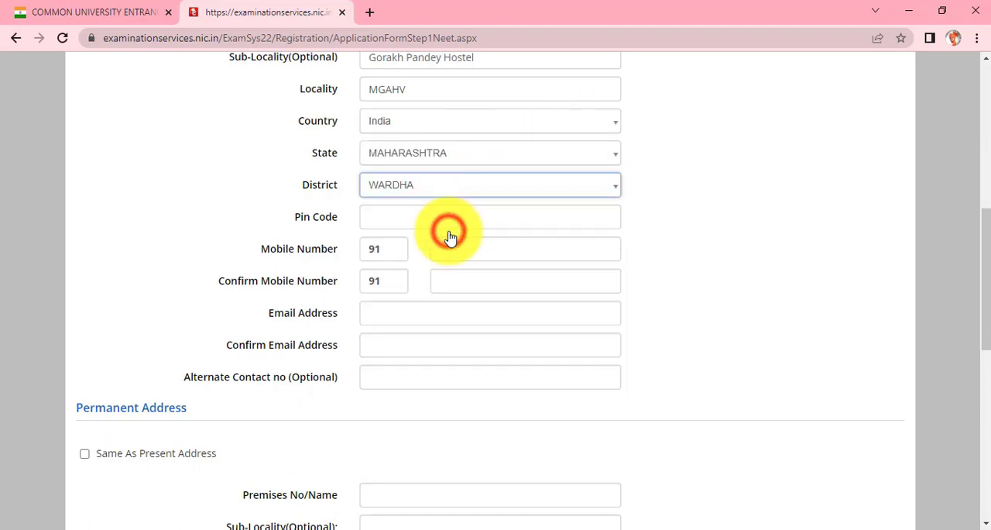
{"action": "left_click", "coordinate": [461, 212]}
- Enter the candidate's mobile number and email address, repeating each in its confirmation field
{"action": "left_click", "coordinate": [571, 246]}
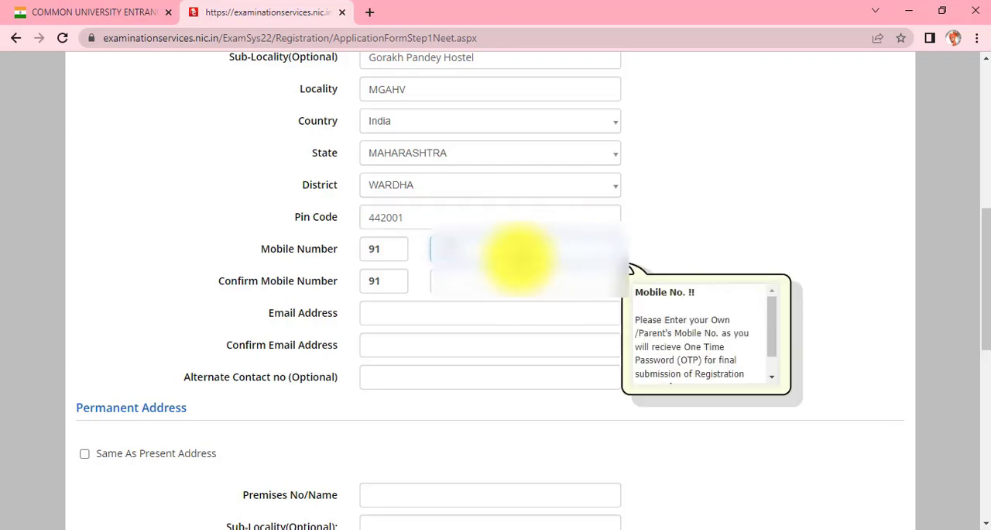
{"action": "left_click", "coordinate": [520, 277]}
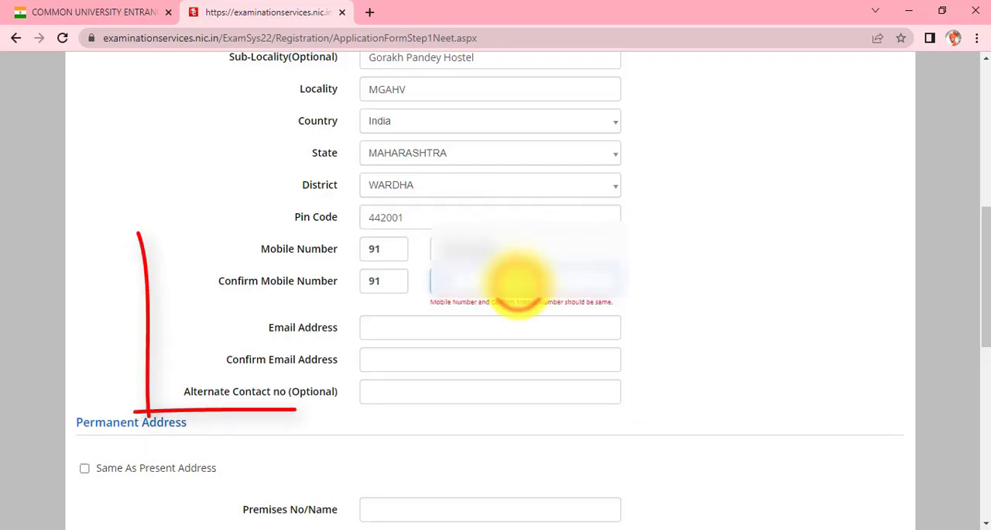
{"action": "left_click", "coordinate": [471, 324]}
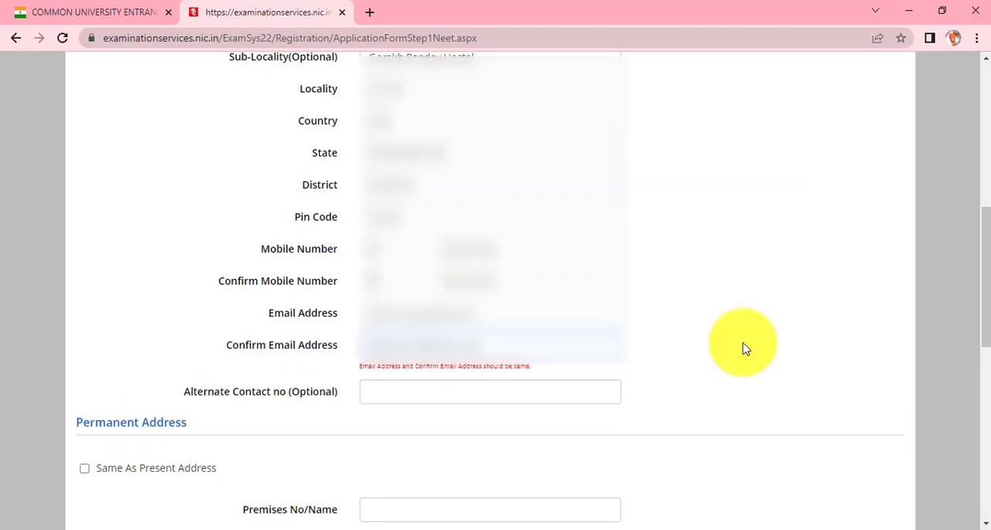
{"action": "scroll", "coordinate": [629, 351], "scroll_direction": "down", "scroll_amount": 1}
{"action": "scroll", "coordinate": [629, 351], "scroll_direction": "down", "scroll_amount": 1}
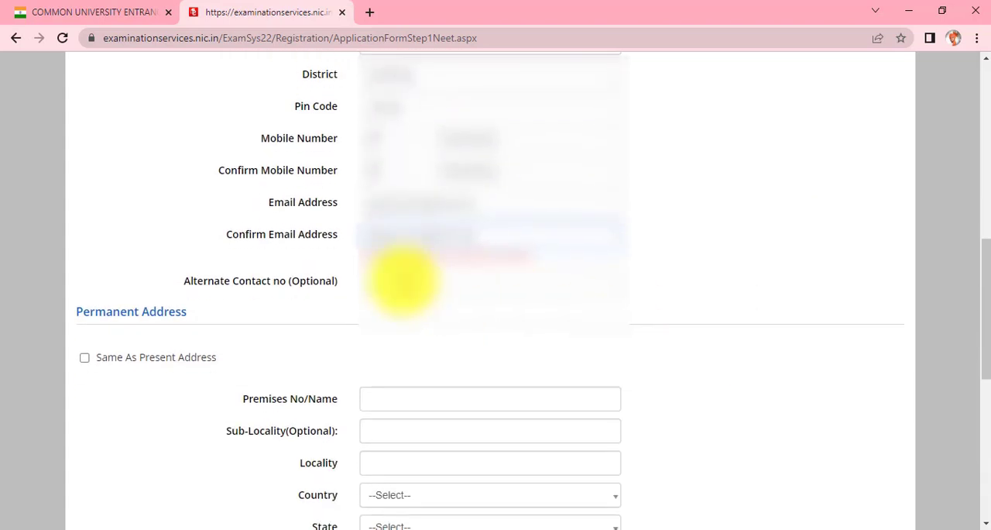
- Set the permanent address to be the same as the present address
{"action": "scroll", "coordinate": [470, 294], "scroll_direction": "down", "scroll_amount": 1}
{"action": "scroll", "coordinate": [356, 328], "scroll_direction": "down", "scroll_amount": 1}
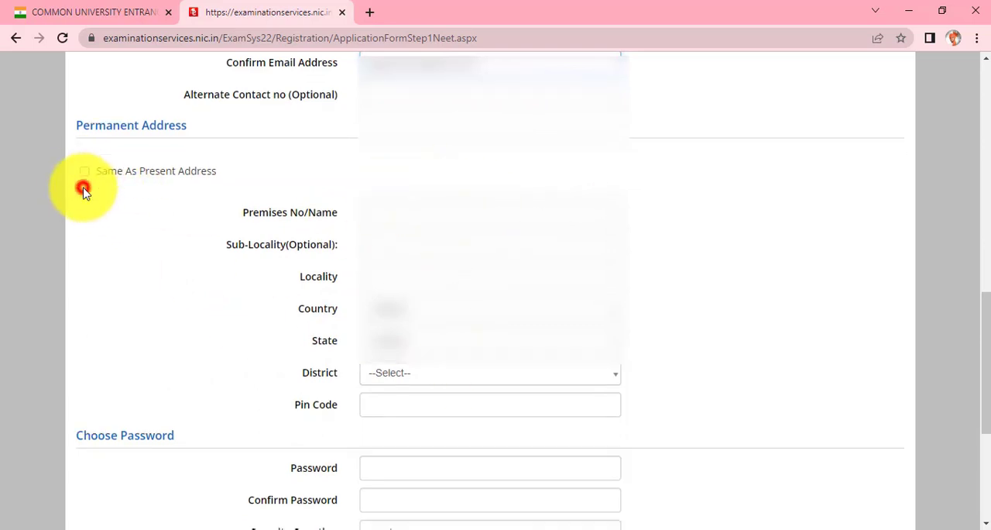
{"action": "left_click", "coordinate": [84, 171]}
{"action": "scroll", "coordinate": [543, 216], "scroll_direction": "down", "scroll_amount": 1}
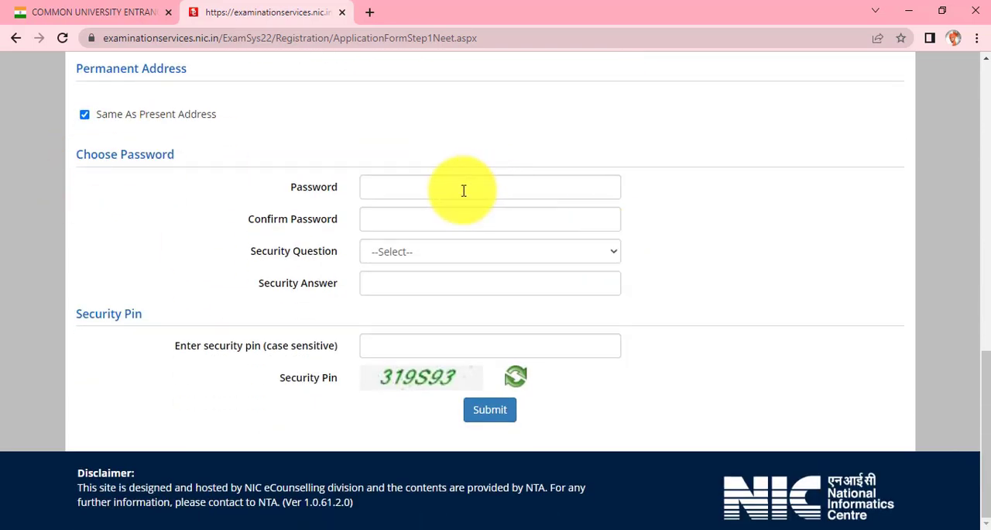
- Enter the account password and repeat it in the Confirm Password field
{"action": "left_click", "coordinate": [463, 188]}
{"action": "type", "text": "••••••••••"}
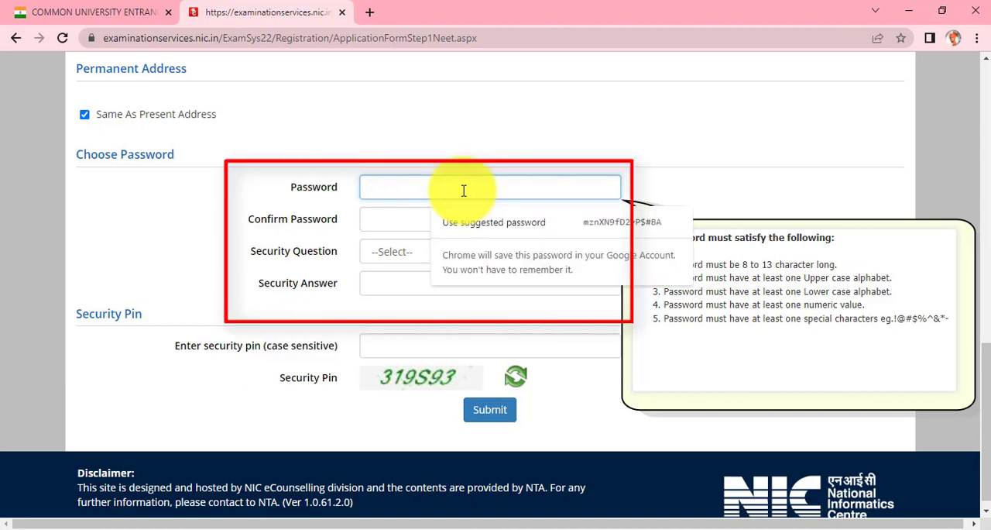
{"action": "type", "text": "•••••••••"}
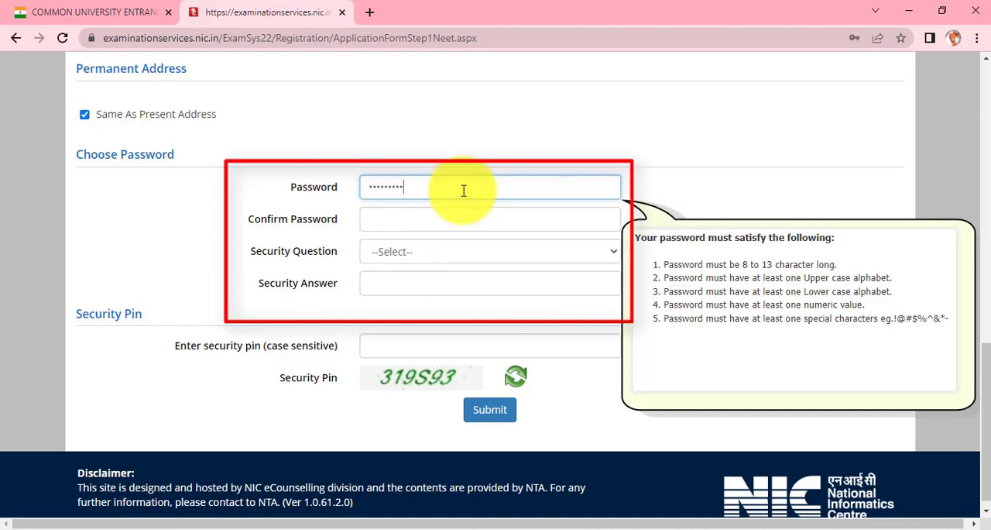
{"action": "key", "text": "Tab"}
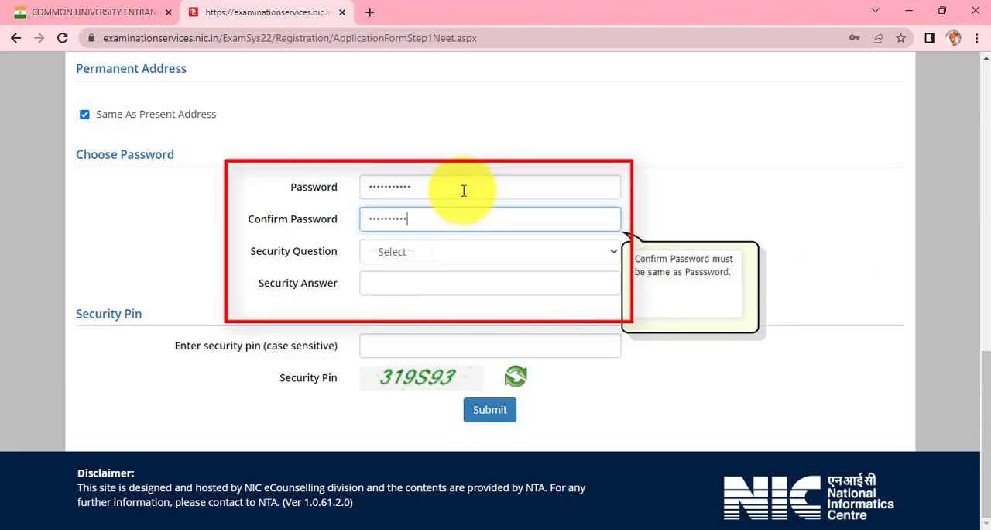
- Choose "What is your neighbour's pet name ?" as the security question and fill in the security answer
{"action": "left_click", "coordinate": [461, 250]}
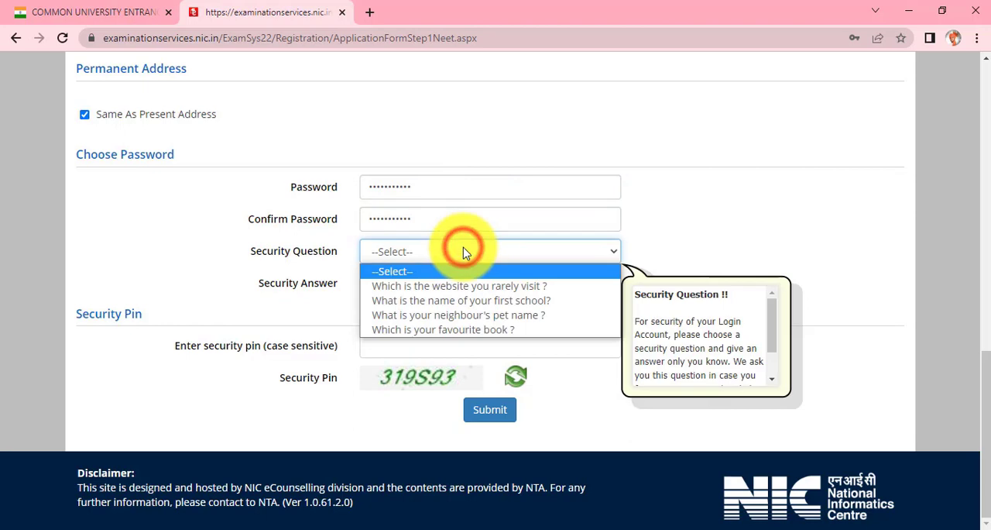
{"action": "left_click", "coordinate": [534, 324]}
{"action": "left_click", "coordinate": [519, 285]}
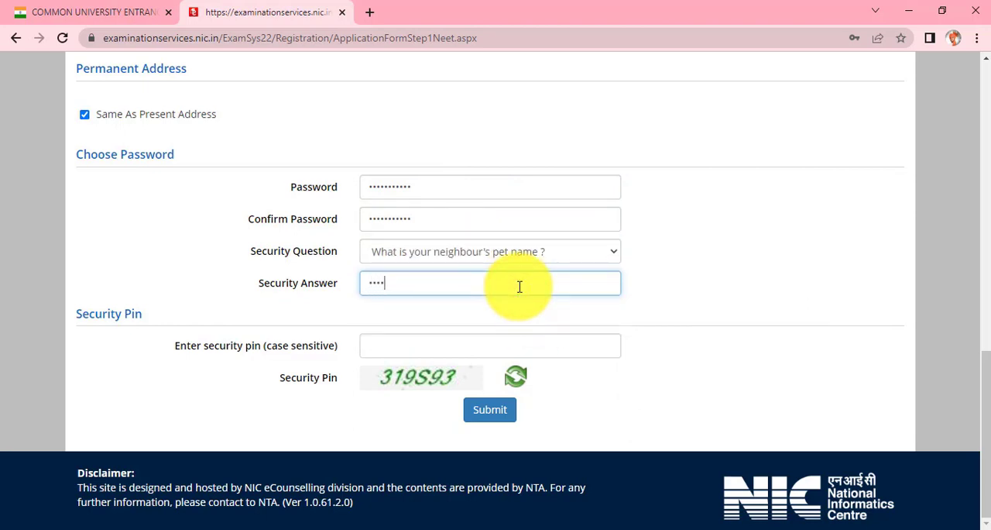
- Enter the displayed case-sensitive security pin and go back to the personal details to check the form
{"action": "left_click", "coordinate": [520, 345]}
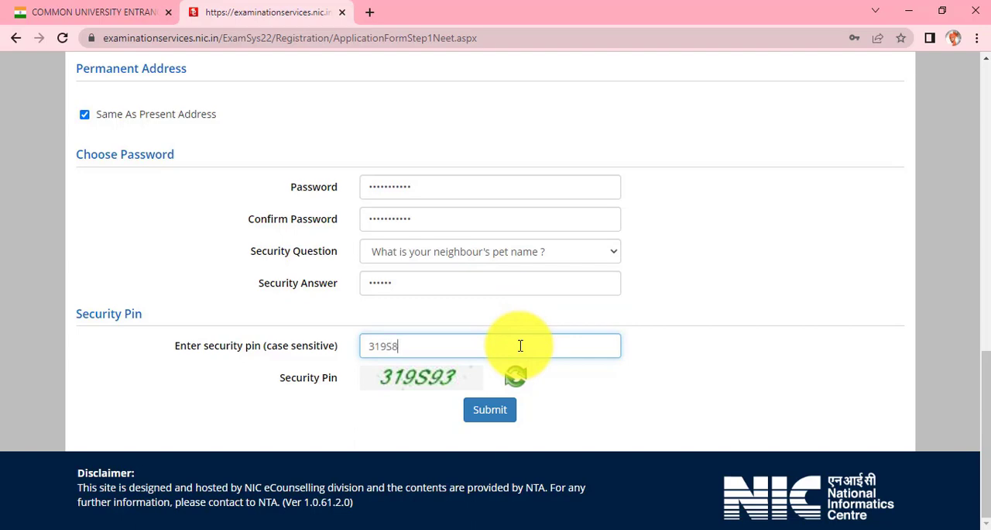
{"action": "scroll", "coordinate": [642, 332], "scroll_direction": "up", "scroll_amount": 15}
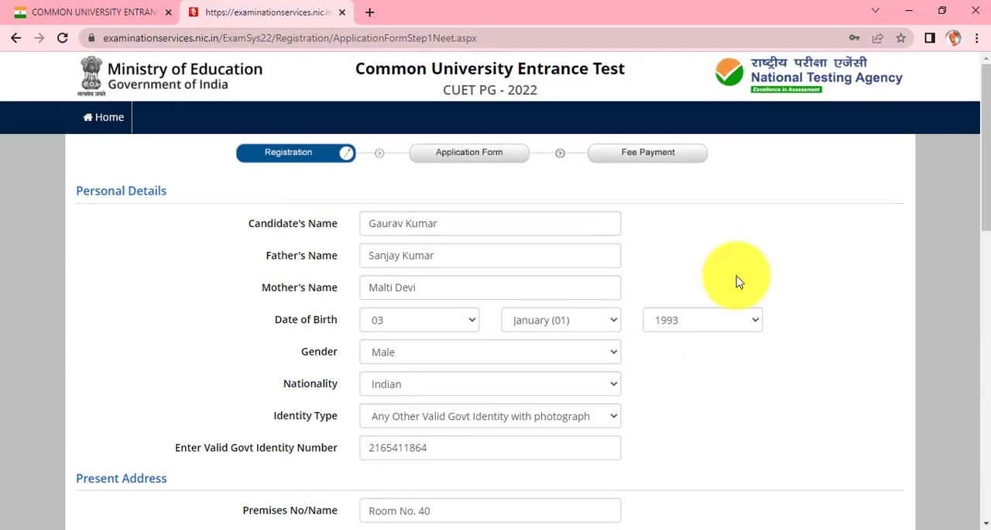
- Submit the filled registration form and dismiss the review notice to look over the entered particulars
{"action": "scroll", "coordinate": [638, 421], "scroll_direction": "down", "scroll_amount": 1}
{"action": "scroll", "coordinate": [638, 420], "scroll_direction": "down", "scroll_amount": 10}
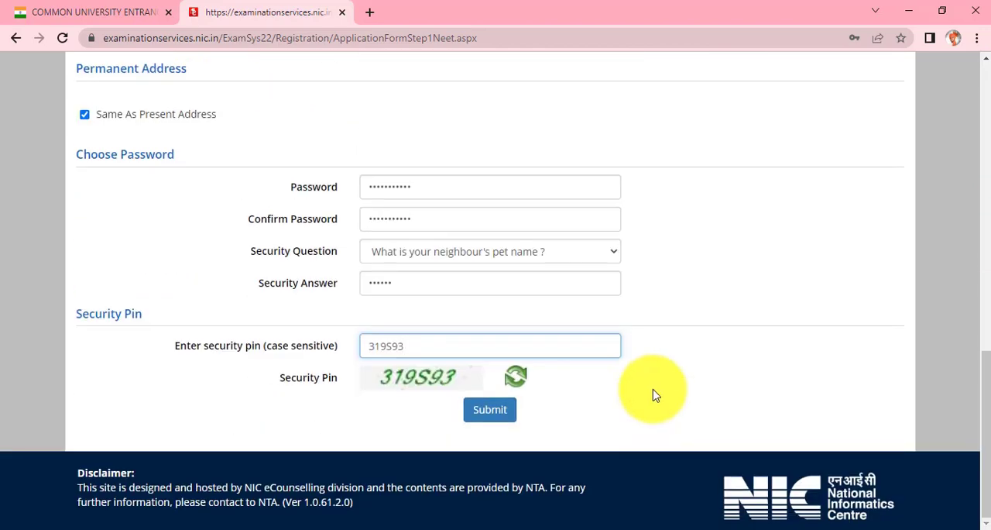
{"action": "left_click", "coordinate": [487, 407]}
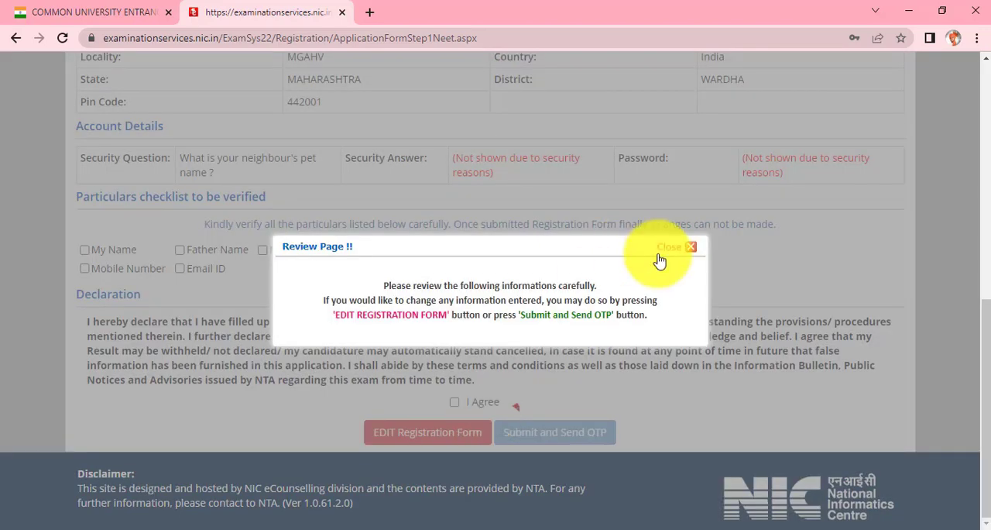
{"action": "left_click", "coordinate": [690, 247]}
{"action": "scroll", "coordinate": [441, 291], "scroll_direction": "up", "scroll_amount": 15}
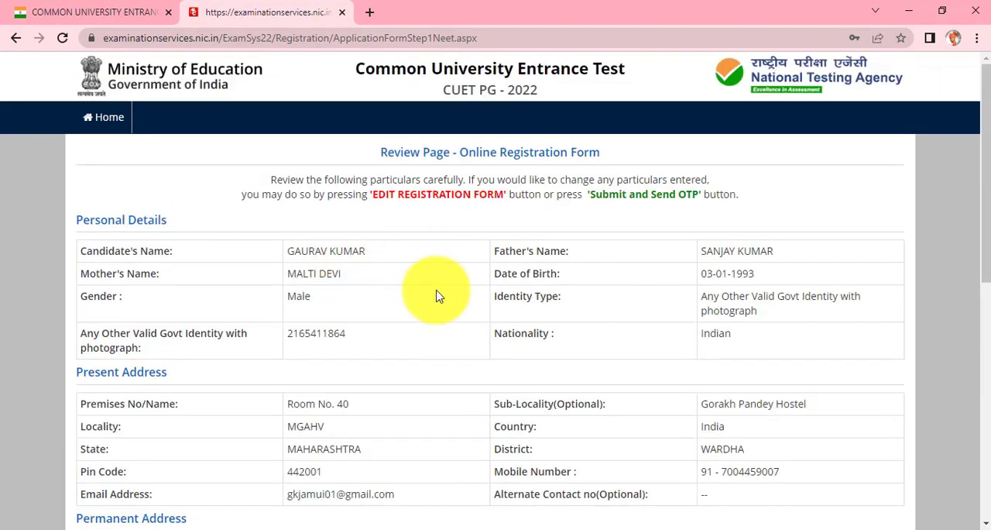
- Mark My Name, Father Name, Mother Name, Date of Birth, Gender, Address, Mobile Number and Email ID as verified in the particulars checklist
{"action": "scroll", "coordinate": [428, 300], "scroll_direction": "down", "scroll_amount": 15}
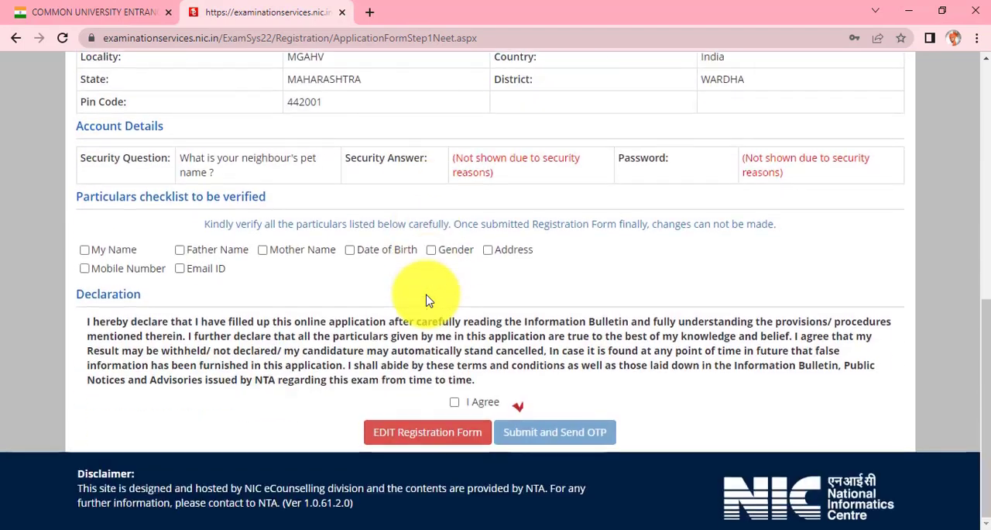
{"action": "left_click", "coordinate": [84, 249]}
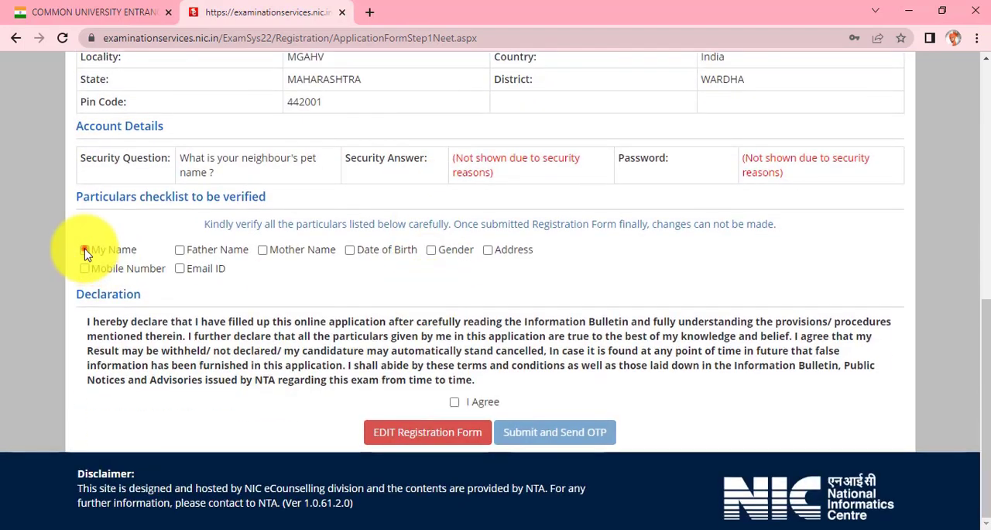
{"action": "left_click", "coordinate": [180, 250]}
{"action": "left_click", "coordinate": [262, 249]}
{"action": "left_click", "coordinate": [350, 250]}
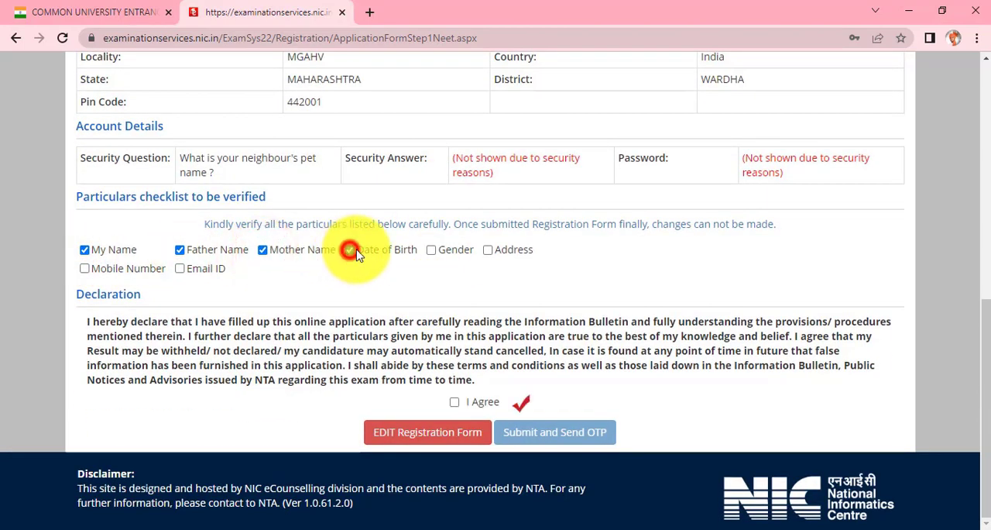
{"action": "left_click", "coordinate": [431, 249]}
{"action": "left_click", "coordinate": [488, 249]}
{"action": "left_click", "coordinate": [84, 268]}
{"action": "left_click", "coordinate": [180, 267]}
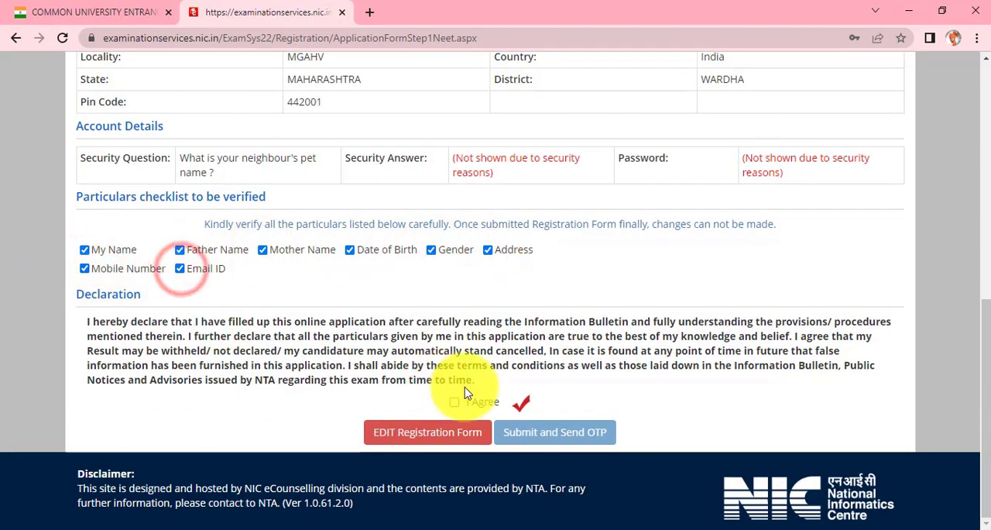
- Agree to the declaration, then submit the reviewed details and confirm sending the OTP
{"action": "left_click", "coordinate": [455, 401]}
{"action": "left_click", "coordinate": [569, 434]}
{"action": "left_click", "coordinate": [473, 318]}
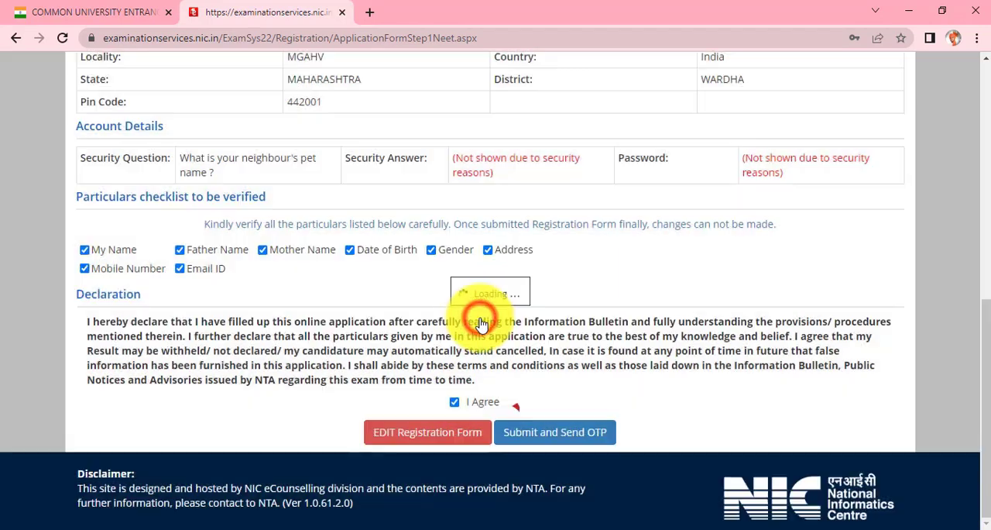
- Enter the one-time password sent to the mobile, submit the registration form and decline saving the account password
{"action": "left_click", "coordinate": [549, 327]}
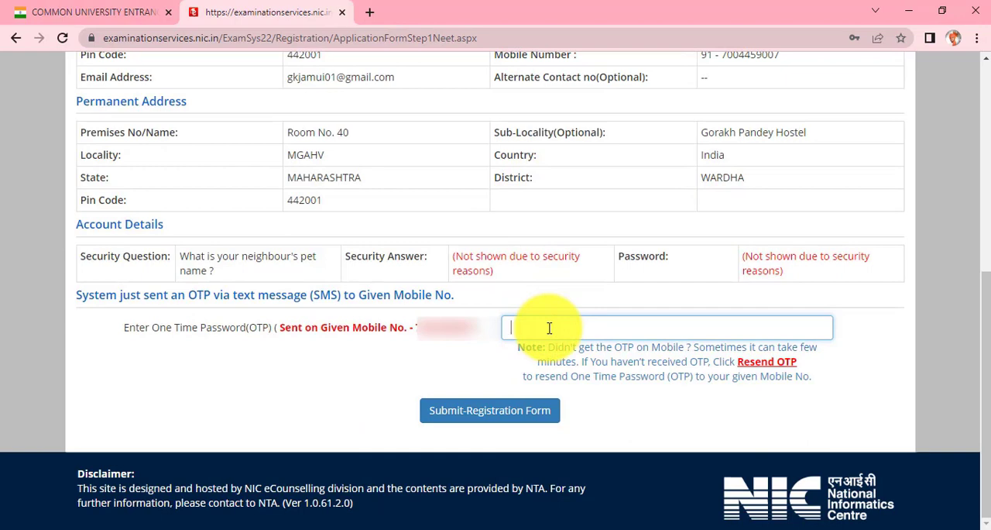
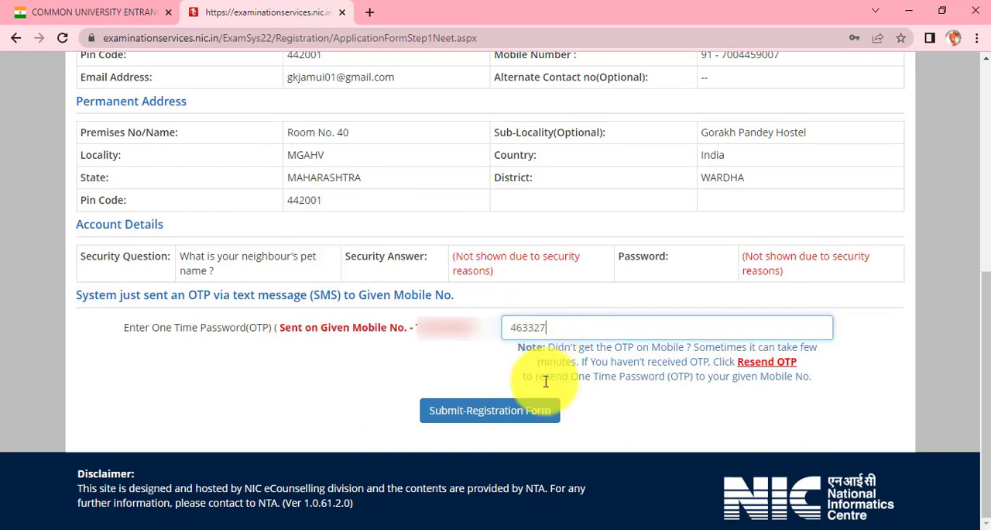
{"action": "left_click", "coordinate": [532, 411]}
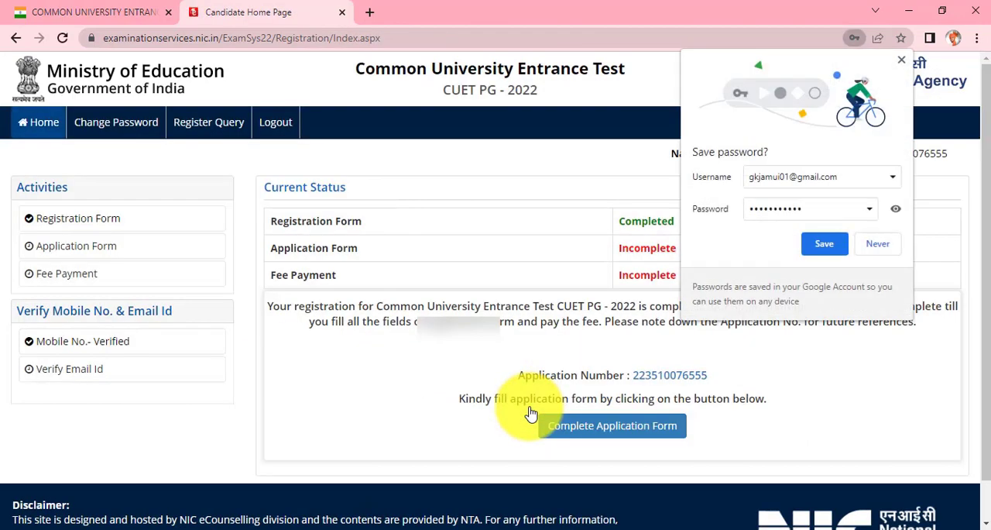
{"action": "left_click", "coordinate": [877, 243]}
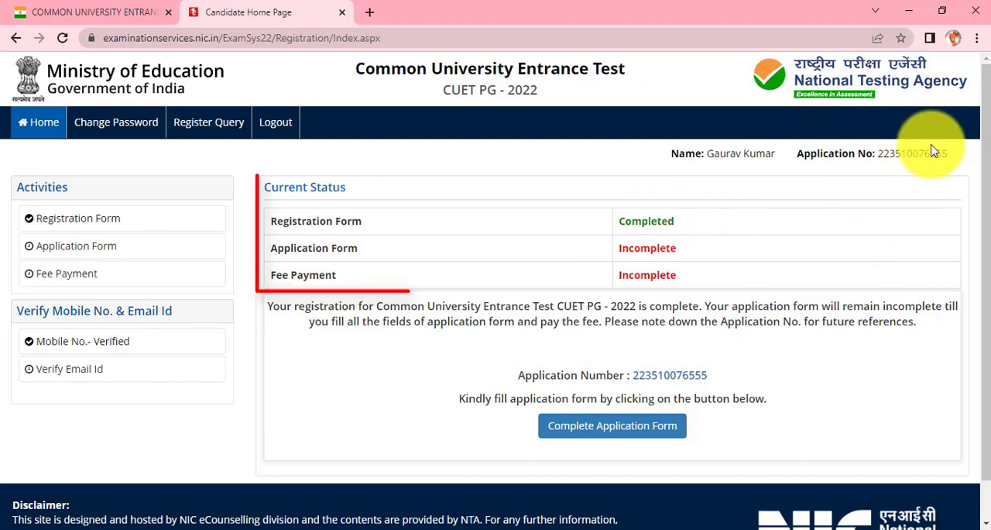
- Start completing the application form and proceed from the application status page to the Personal Details section
{"action": "scroll", "coordinate": [537, 326], "scroll_direction": "down", "scroll_amount": 1}
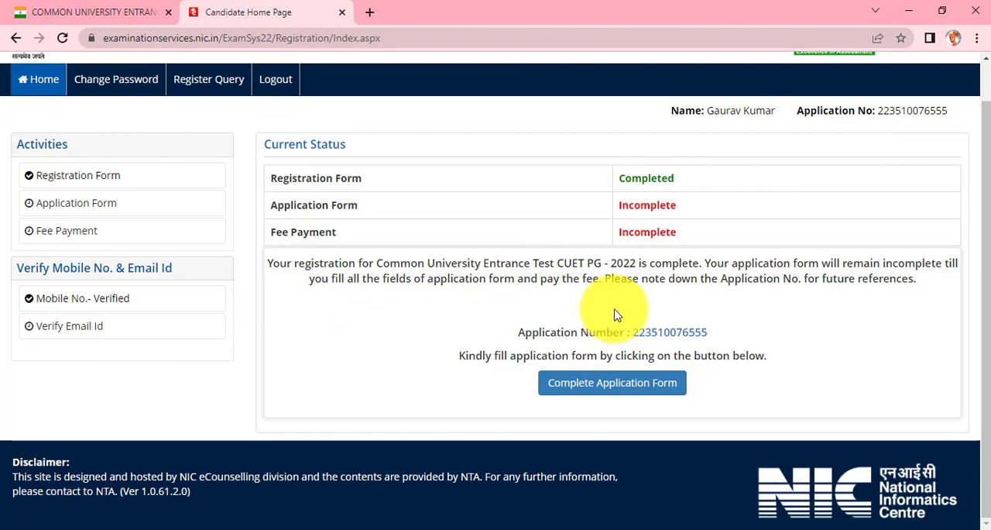
{"action": "left_click", "coordinate": [643, 382]}
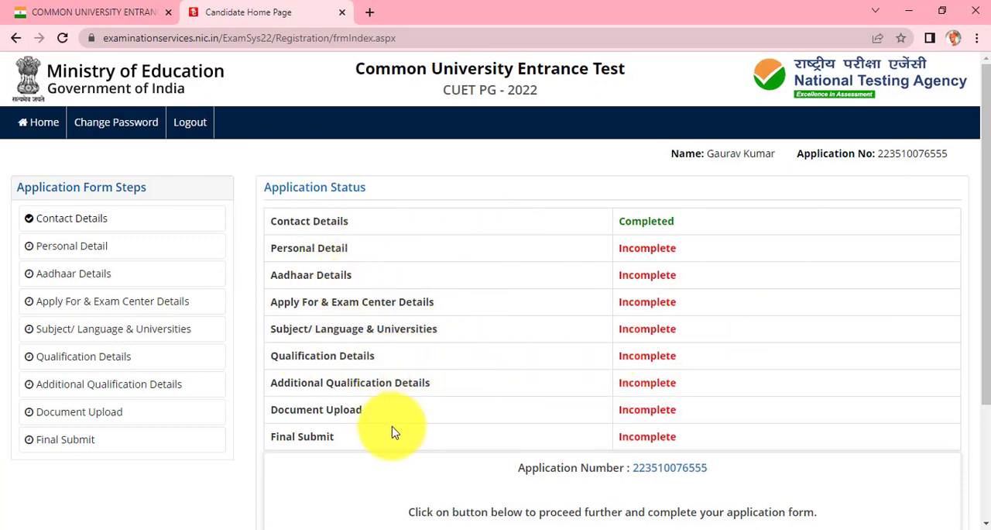
{"action": "scroll", "coordinate": [444, 456], "scroll_direction": "down", "scroll_amount": 2}
{"action": "left_click", "coordinate": [651, 413]}
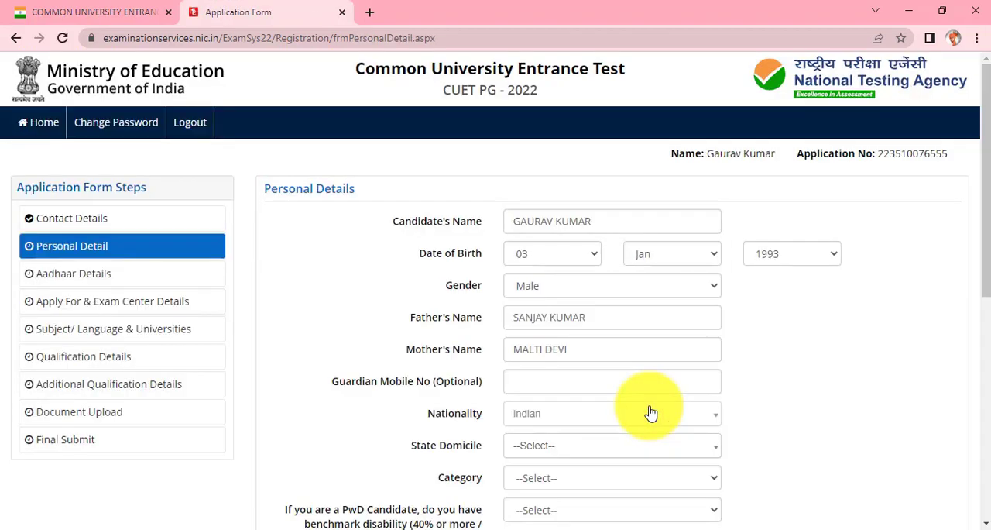
- Set the State Domicile to BIHAR and the Category to General in the personal details
{"action": "scroll", "coordinate": [651, 309], "scroll_direction": "down", "scroll_amount": 1}
{"action": "left_click", "coordinate": [644, 167]}
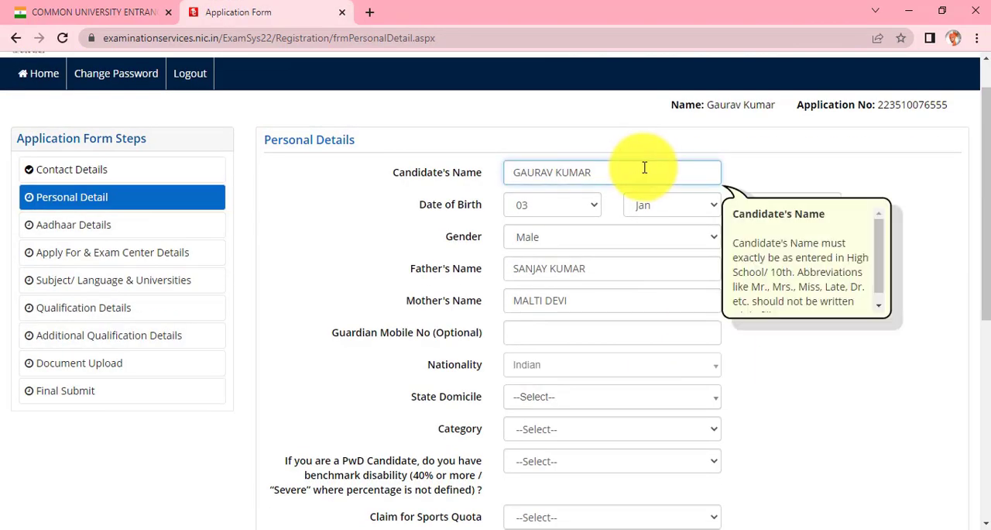
{"action": "scroll", "coordinate": [644, 167], "scroll_direction": "down", "scroll_amount": 3}
{"action": "scroll", "coordinate": [644, 166], "scroll_direction": "up", "scroll_amount": 2}
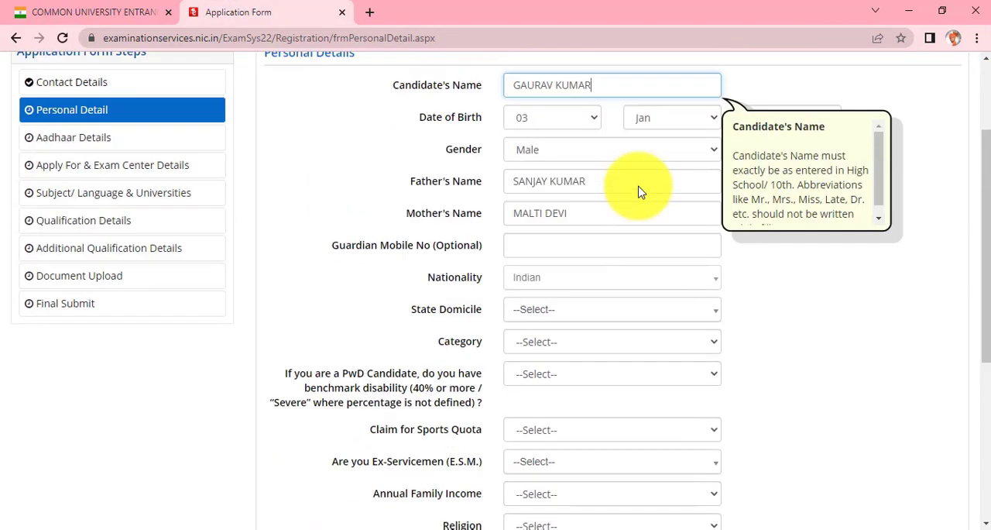
{"action": "scroll", "coordinate": [595, 324], "scroll_direction": "down", "scroll_amount": 1}
{"action": "left_click", "coordinate": [547, 310]}
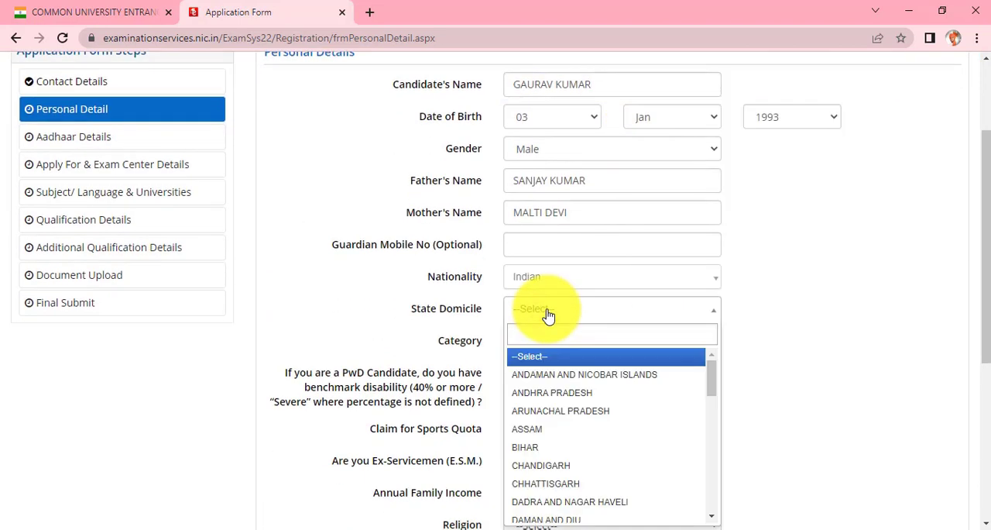
{"action": "type", "text": "bi"}
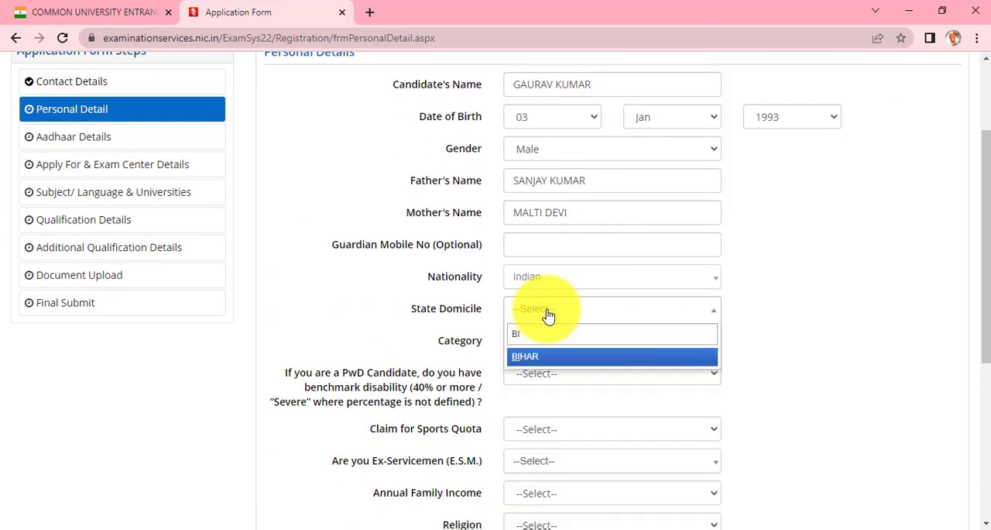
{"action": "left_click", "coordinate": [537, 356]}
{"action": "left_click", "coordinate": [617, 346]}
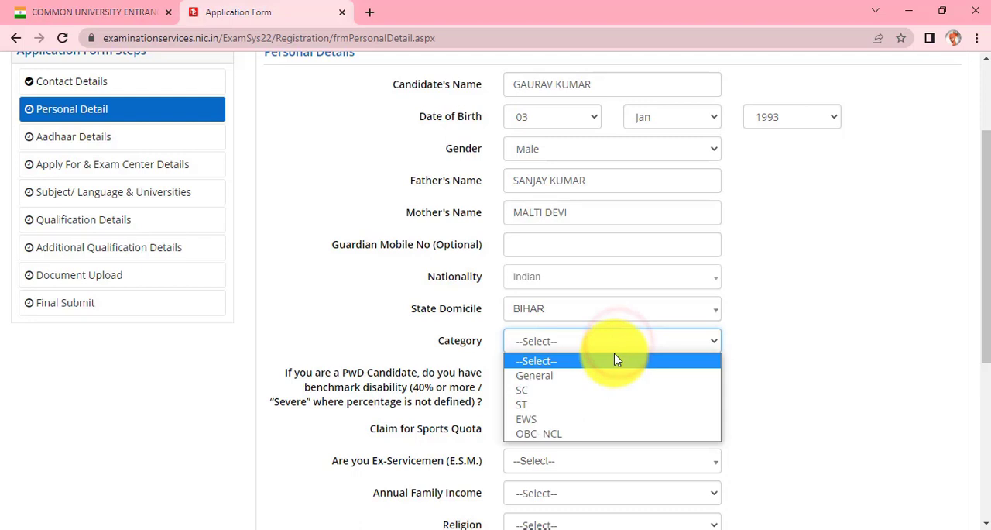
{"action": "left_click", "coordinate": [577, 382]}
- Answer No to the PwD benchmark disability, Claim for Sports Quota and Ex-Servicemen questions
{"action": "scroll", "coordinate": [577, 380], "scroll_direction": "down", "scroll_amount": 2}
{"action": "left_click", "coordinate": [580, 261]}
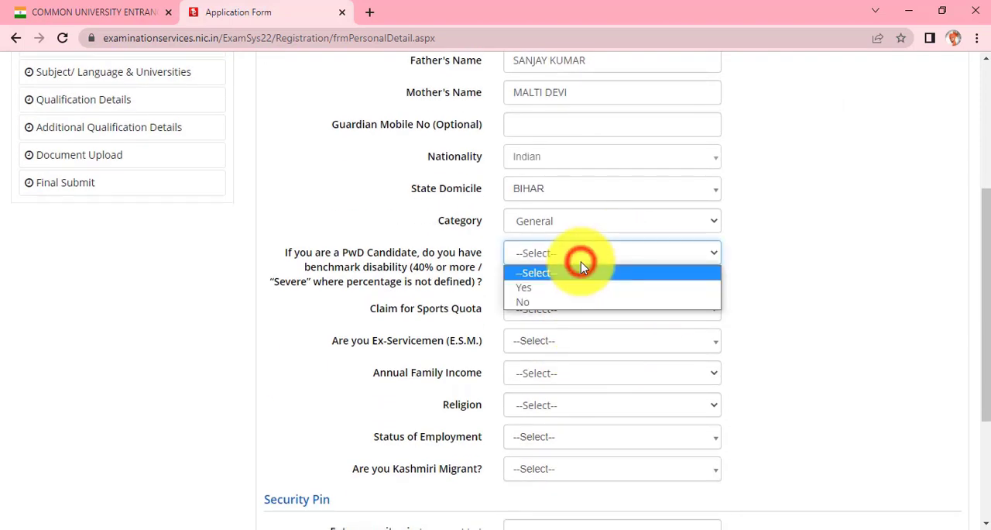
{"action": "left_click", "coordinate": [554, 302]}
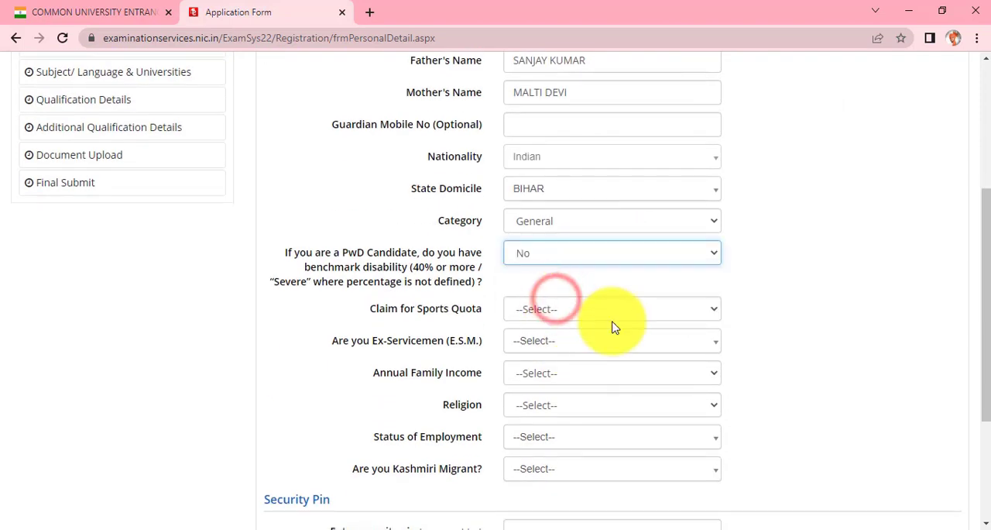
{"action": "left_click", "coordinate": [640, 315]}
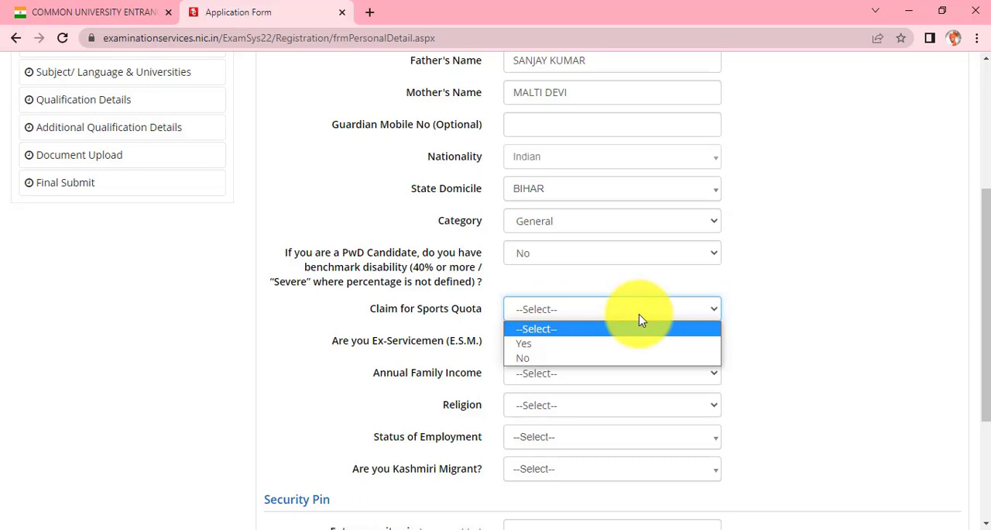
{"action": "left_click", "coordinate": [601, 358]}
{"action": "left_click", "coordinate": [632, 340]}
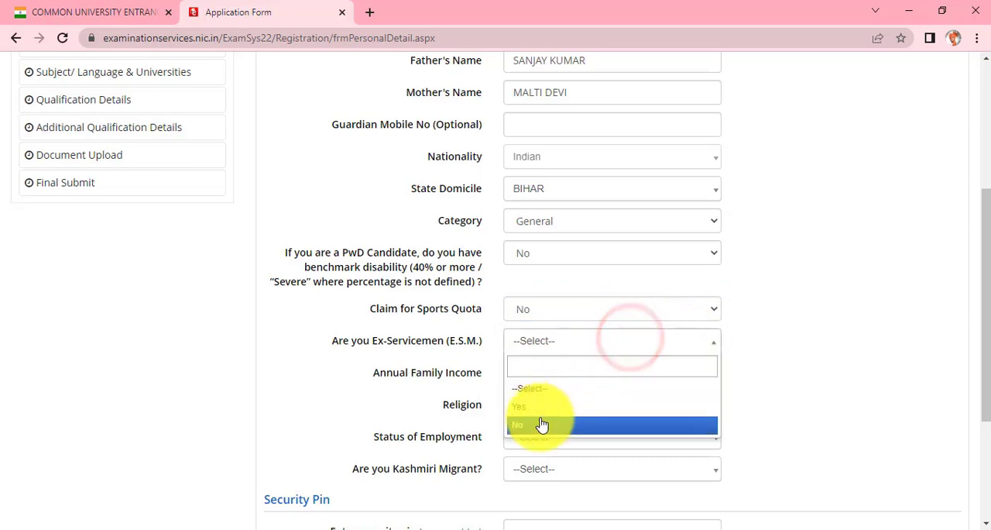
{"action": "left_click", "coordinate": [542, 425]}
- Set the Annual Family Income to UPTO 100000 and the Religion to Hindu
{"action": "left_click", "coordinate": [604, 374]}
{"action": "left_click", "coordinate": [607, 245]}
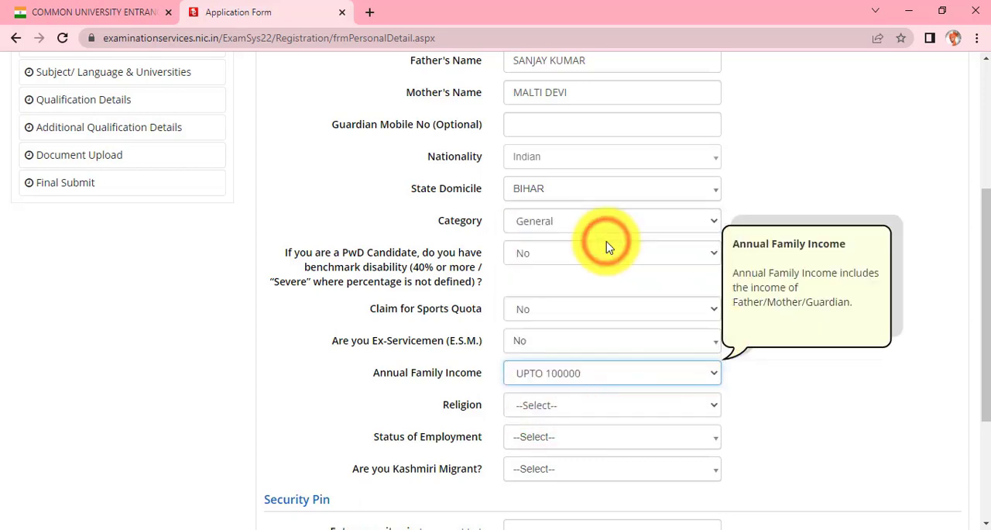
{"action": "scroll", "coordinate": [607, 245], "scroll_direction": "down", "scroll_amount": 2}
{"action": "left_click", "coordinate": [601, 256]}
{"action": "left_click", "coordinate": [584, 299]}
- Set the Status of Employment to Un-Employed and answer No to being a Kashmiri Migrant
{"action": "left_click", "coordinate": [591, 297]}
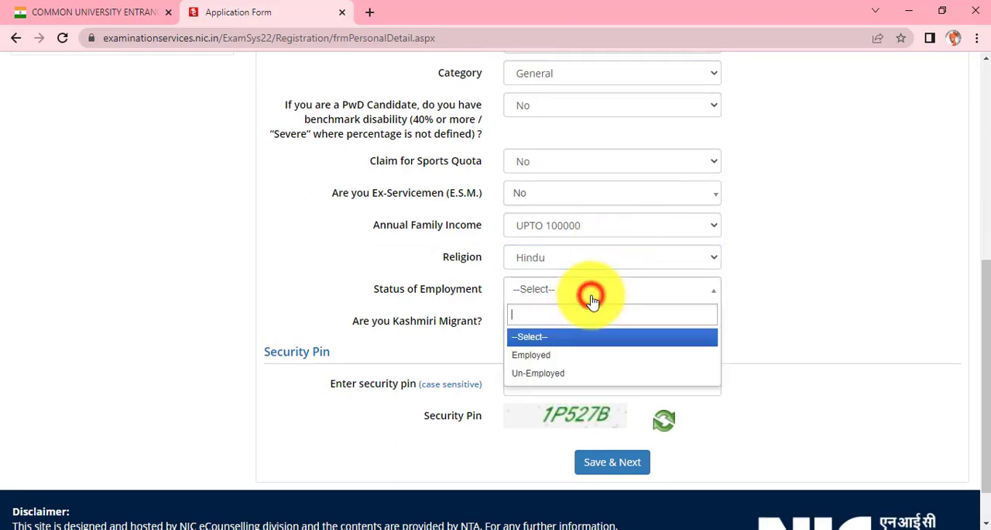
{"action": "left_click", "coordinate": [560, 373]}
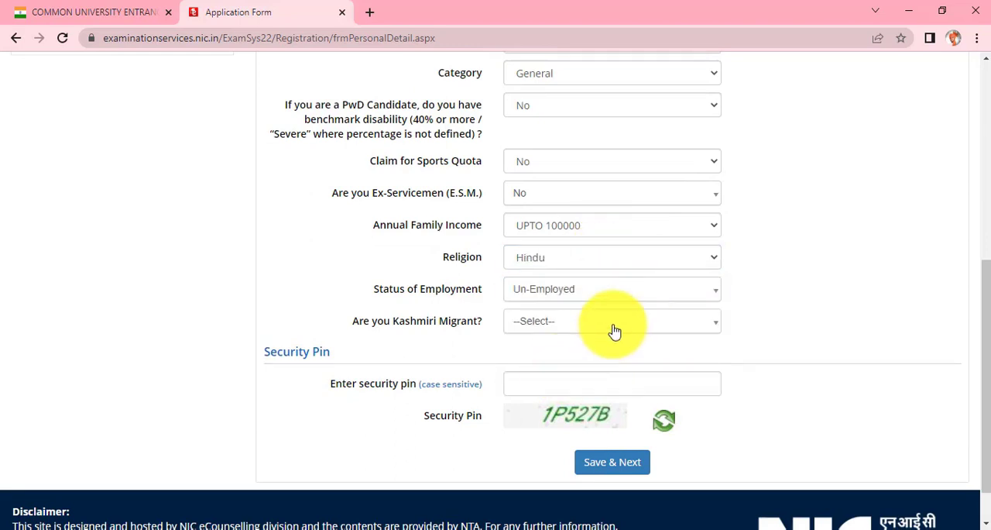
{"action": "left_click", "coordinate": [614, 331]}
{"action": "left_click", "coordinate": [527, 405]}
- Enter the displayed case-sensitive security pin, save the personal details and confirm submitting the section
{"action": "left_click", "coordinate": [643, 392]}
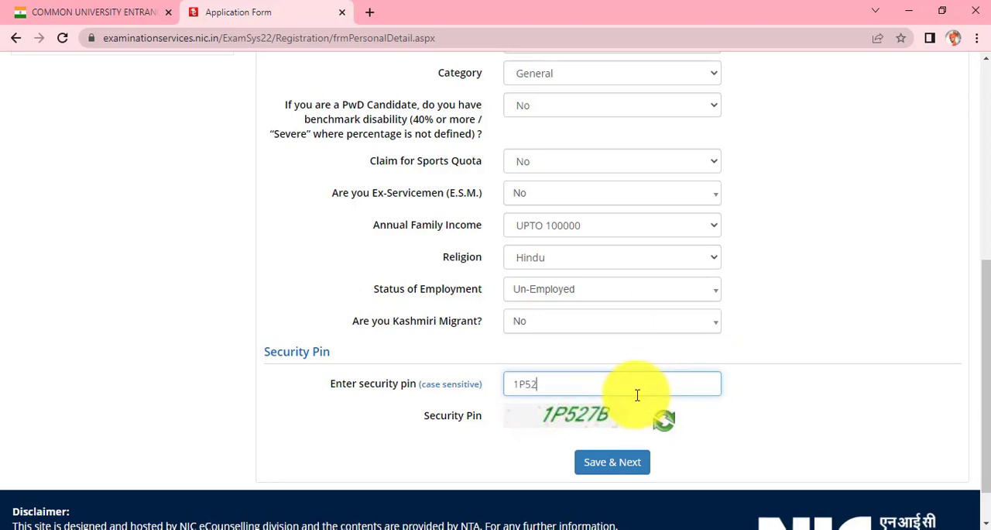
{"action": "left_click", "coordinate": [616, 462]}
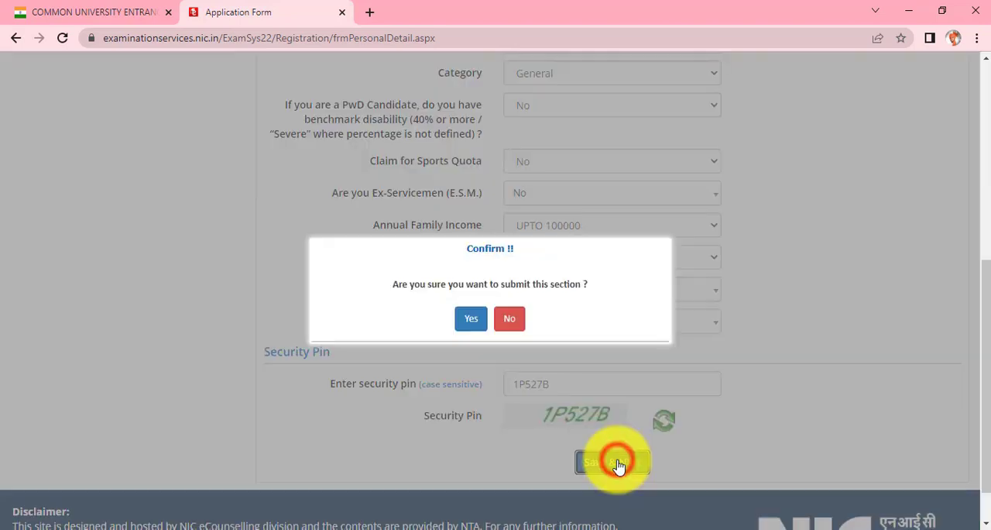
{"action": "left_click", "coordinate": [467, 317]}
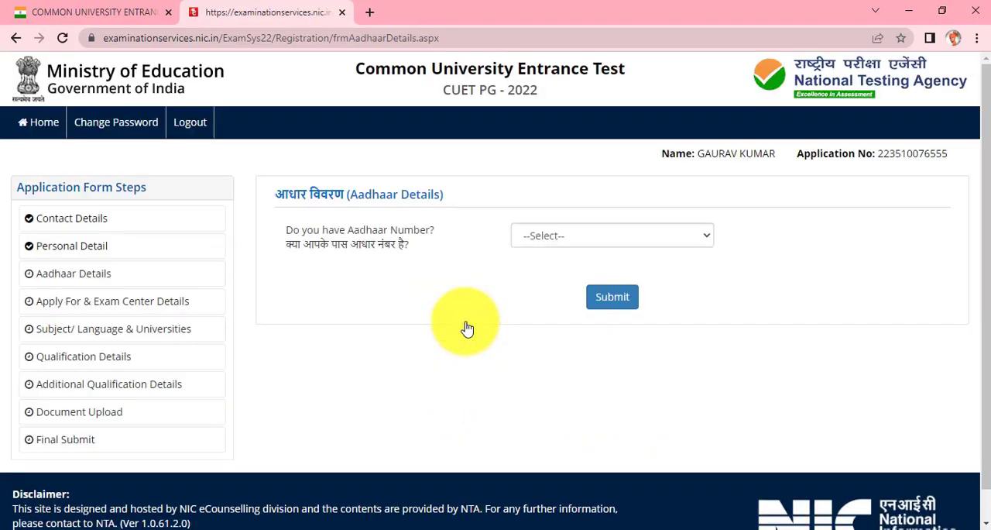
- Answer No to having an Aadhaar number, then submit the Aadhaar details and confirm
{"action": "left_click", "coordinate": [658, 237]}
{"action": "left_click", "coordinate": [589, 271]}
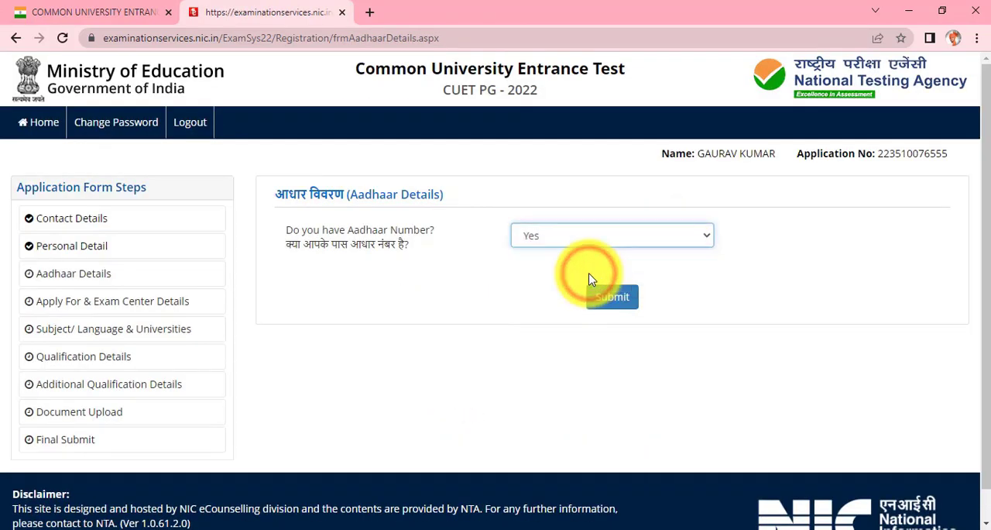
{"action": "left_click", "coordinate": [648, 234]}
{"action": "left_click", "coordinate": [548, 283]}
{"action": "left_click", "coordinate": [623, 292]}
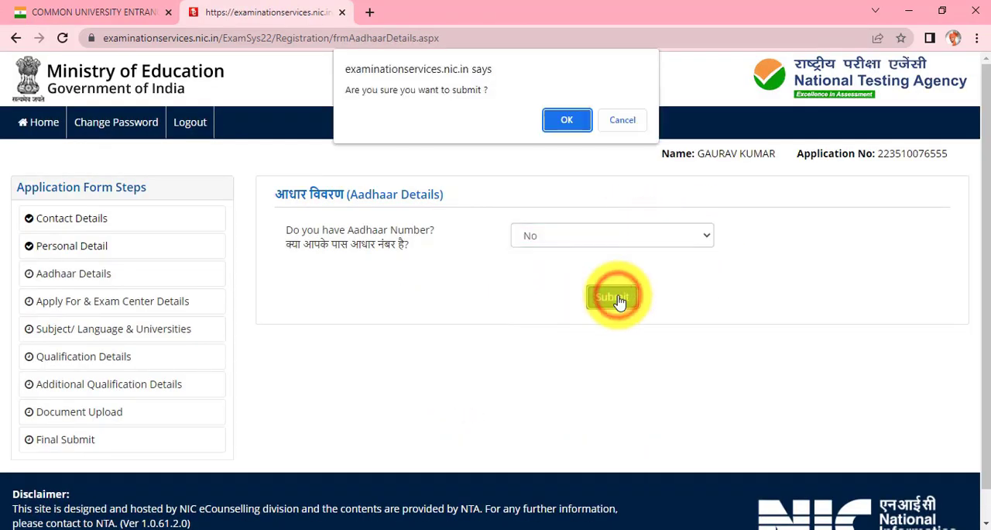
{"action": "left_click", "coordinate": [567, 121]}
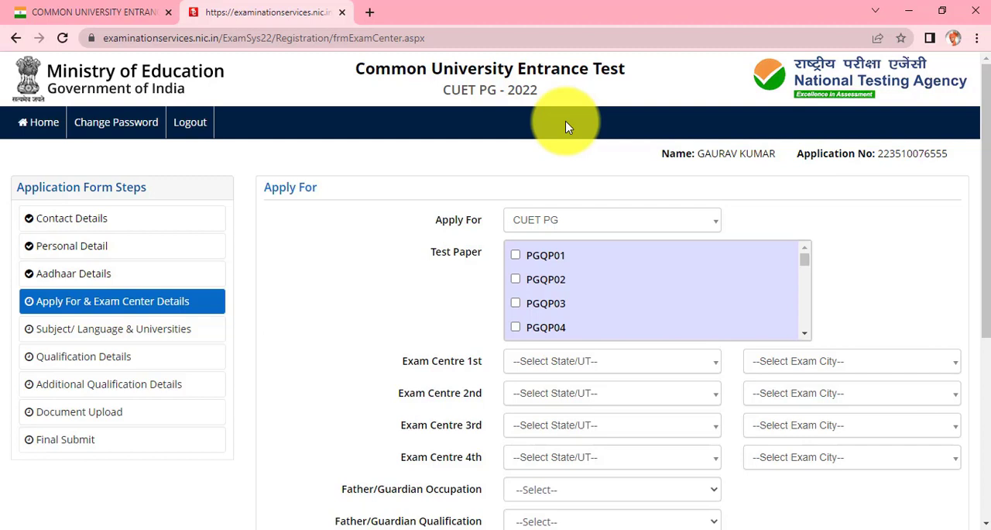
- Choose CUET PG as the exam to apply for and look through the available Test Paper codes
{"action": "scroll", "coordinate": [566, 127], "scroll_direction": "down", "scroll_amount": 1}
{"action": "left_click", "coordinate": [624, 186]}
{"action": "left_click", "coordinate": [612, 227]}
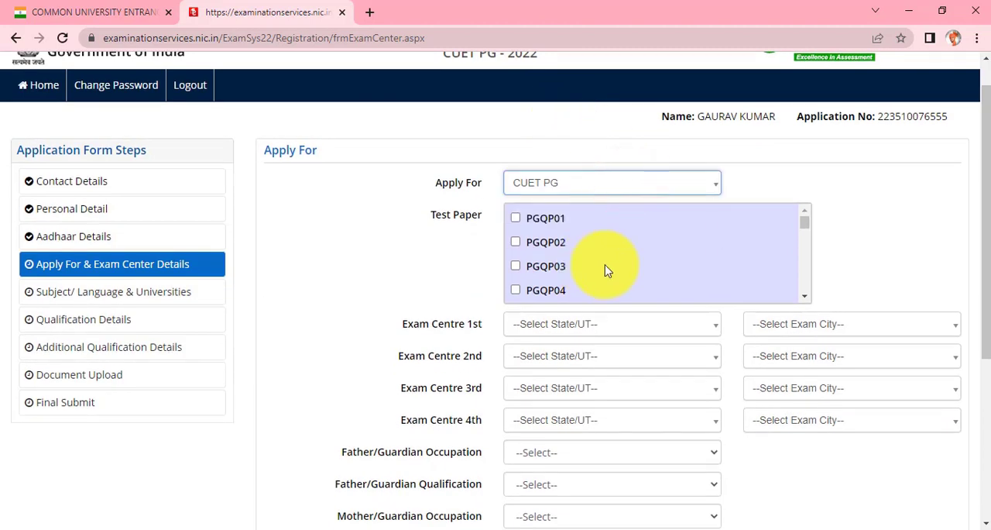
{"action": "scroll", "coordinate": [673, 244], "scroll_direction": "down", "scroll_amount": 5}
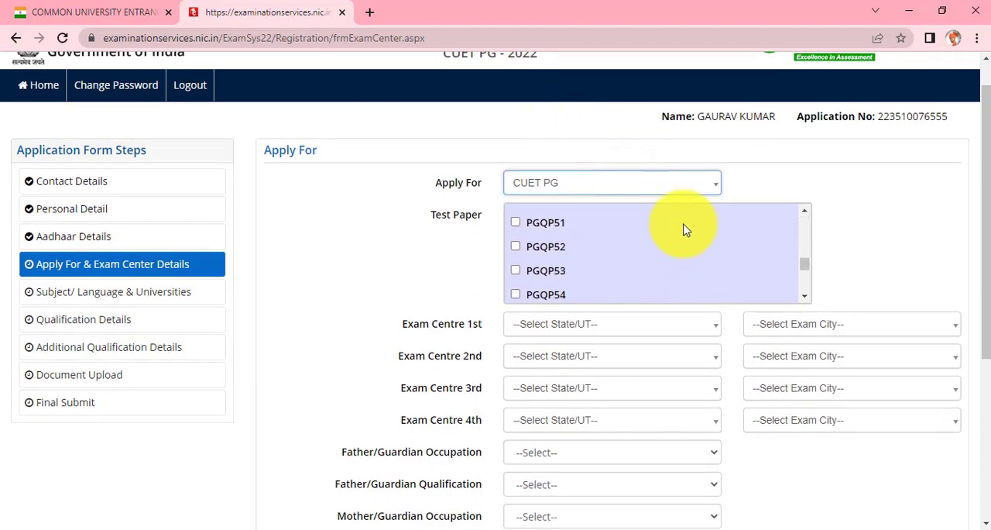
{"action": "scroll", "coordinate": [697, 299], "scroll_direction": "up", "scroll_amount": 13}
{"action": "left_click", "coordinate": [712, 322]}
{"action": "left_click", "coordinate": [405, 290]}
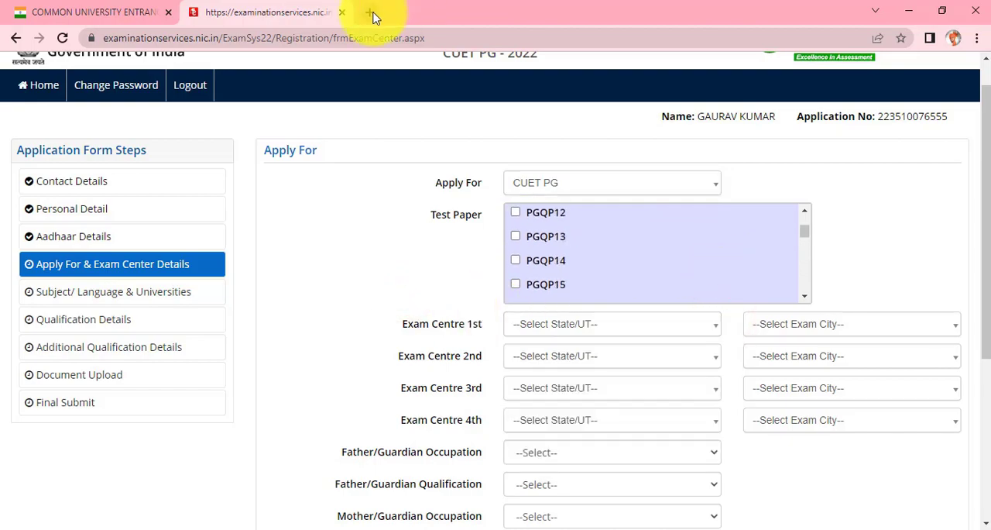
- Open hindivishwa.org in a new tab and open its CUET(PG)-2022 postgraduate programme guideline PDF from the admission notices
{"action": "left_click", "coordinate": [370, 12]}
{"action": "type", "text": "M"}
{"action": "key", "text": "BackSpace"}
{"action": "key", "text": "BackSpace"}
{"action": "type", "text": "Hi"}
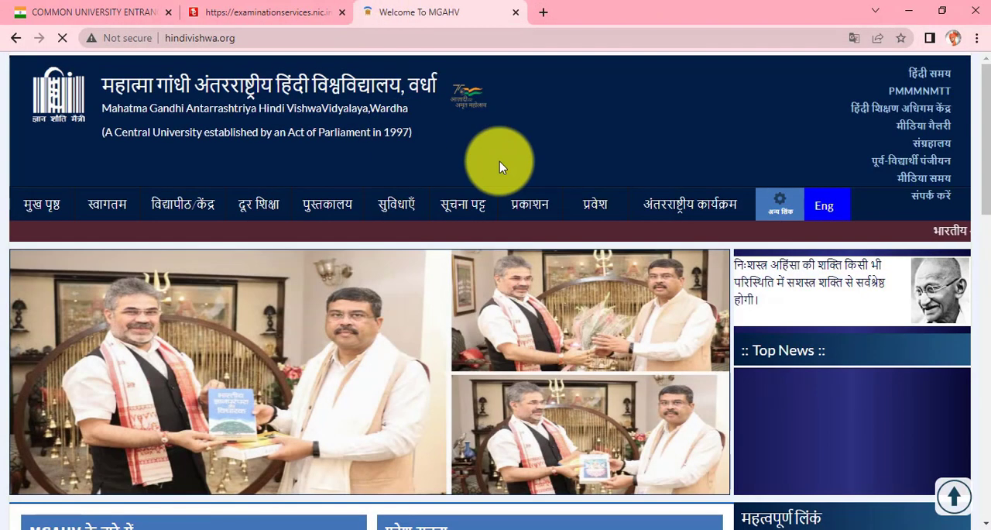
{"action": "left_click", "coordinate": [469, 229]}
{"action": "left_click", "coordinate": [28, 268]}
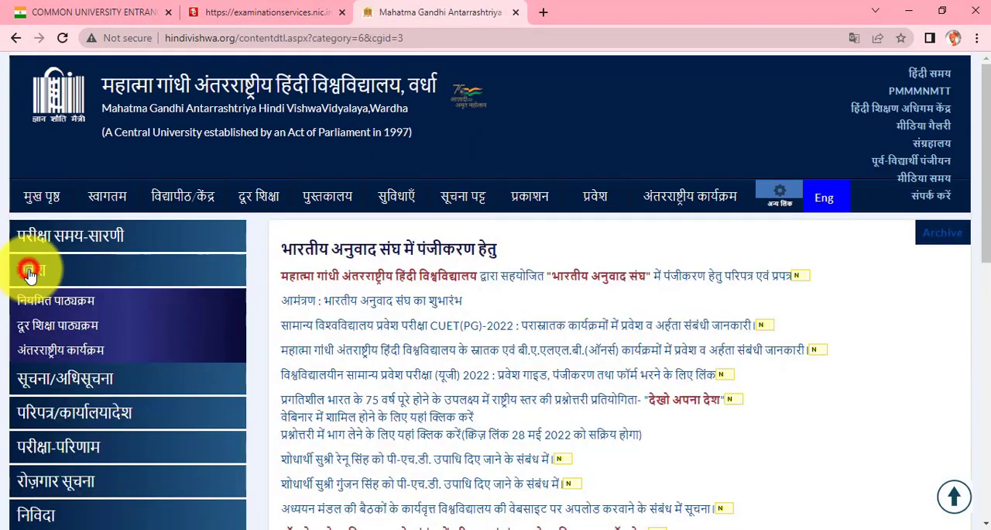
{"action": "left_click", "coordinate": [545, 277]}
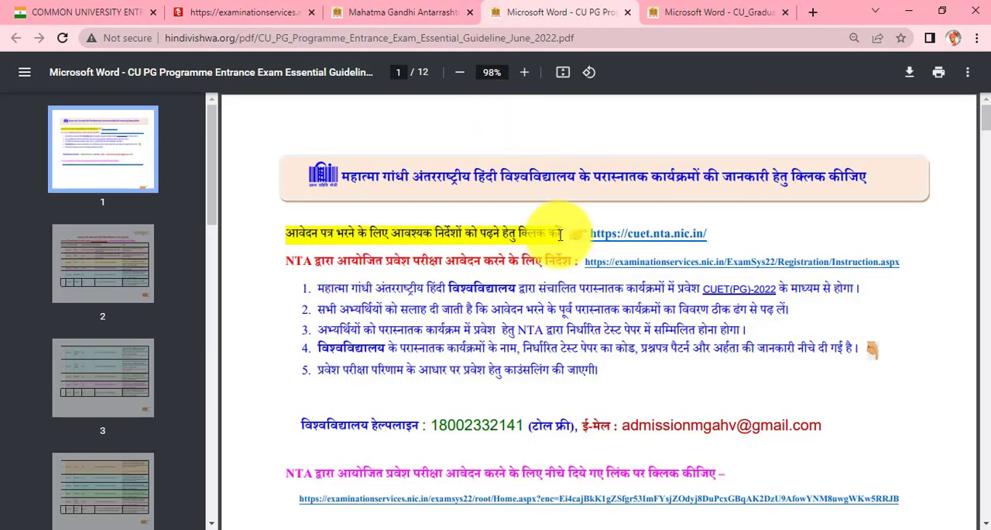
- Examine the test paper codes, subjects and programmes in the postgraduate guideline PDF, and close the extra graduate programme PDF
{"action": "scroll", "coordinate": [634, 325], "scroll_direction": "down", "scroll_amount": 10}
{"action": "scroll", "coordinate": [634, 325], "scroll_direction": "down", "scroll_amount": 1}
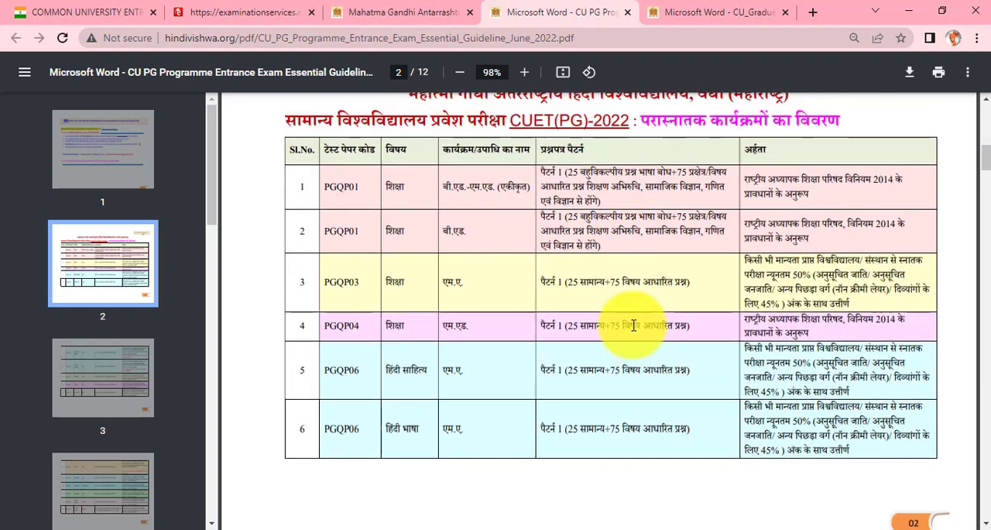
{"action": "left_click", "coordinate": [403, 12]}
{"action": "left_click", "coordinate": [284, 6]}
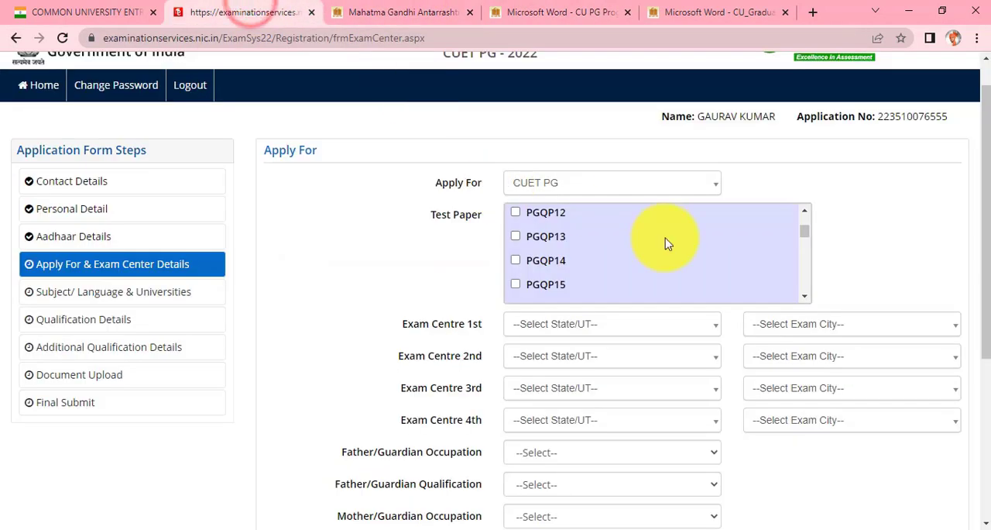
{"action": "scroll", "coordinate": [664, 238], "scroll_direction": "up", "scroll_amount": 3}
{"action": "left_click", "coordinate": [555, 6]}
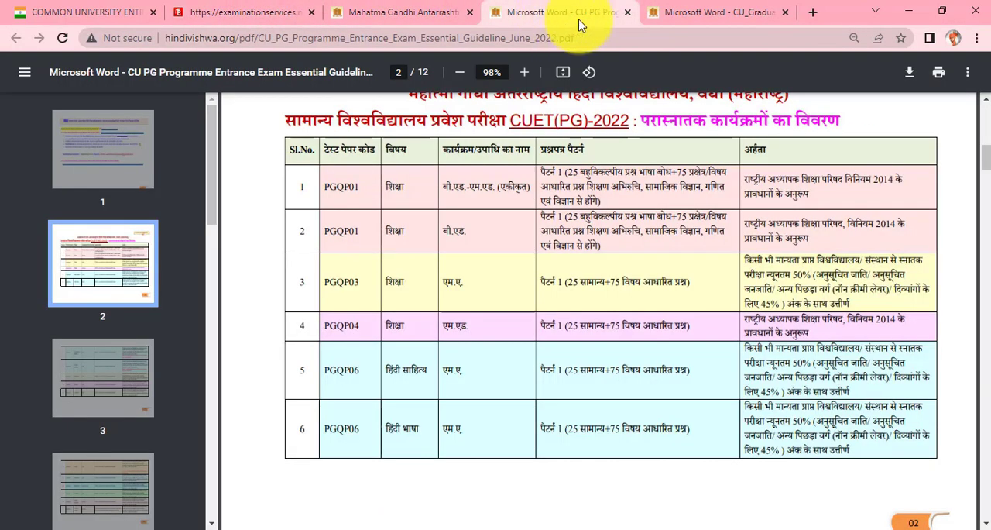
{"action": "left_click", "coordinate": [716, 13]}
{"action": "left_click", "coordinate": [784, 13]}
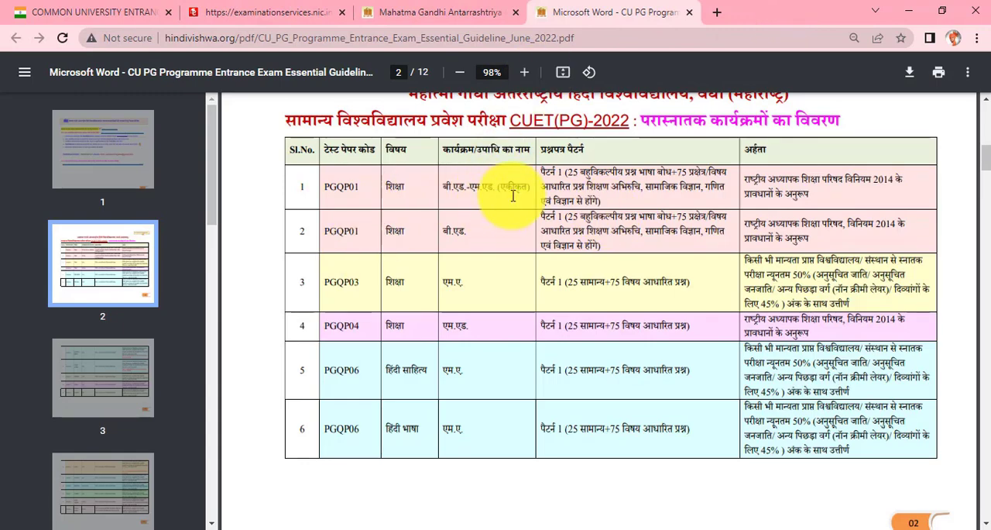
{"action": "scroll", "coordinate": [384, 254], "scroll_direction": "down", "scroll_amount": 20}
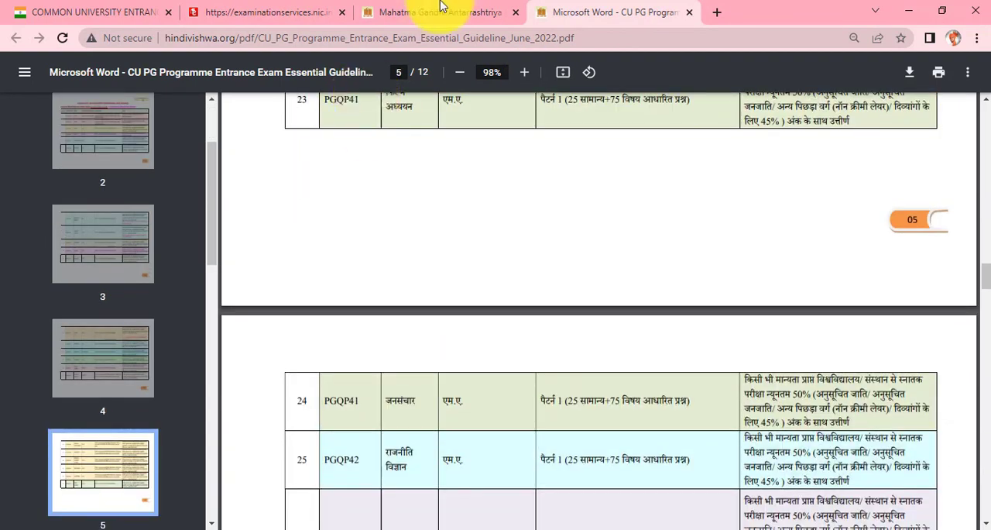
- Return to the CUET PG application form and select test paper PGQP01
{"action": "left_click", "coordinate": [285, 12]}
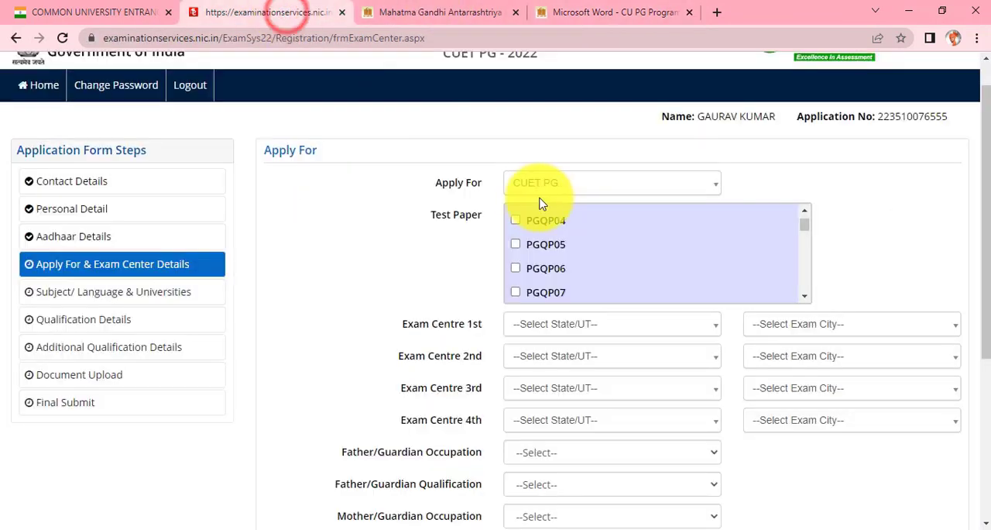
{"action": "left_click", "coordinate": [515, 220]}
{"action": "scroll", "coordinate": [640, 342], "scroll_direction": "down", "scroll_amount": 1}
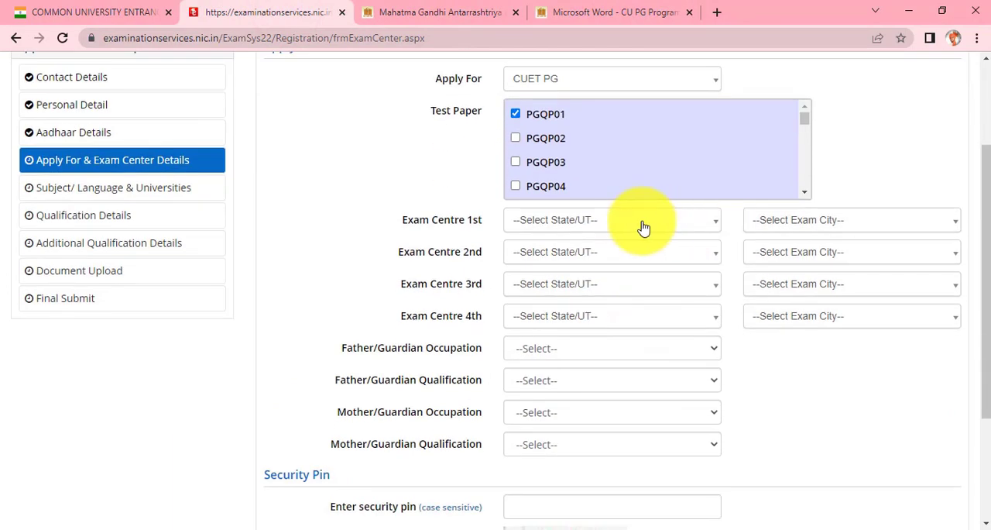
- Set the first exam centre to Maharashtra with Wardha as the exam city
{"action": "left_click", "coordinate": [642, 222]}
{"action": "type", "text": "MA"}
{"action": "left_click", "coordinate": [595, 286]}
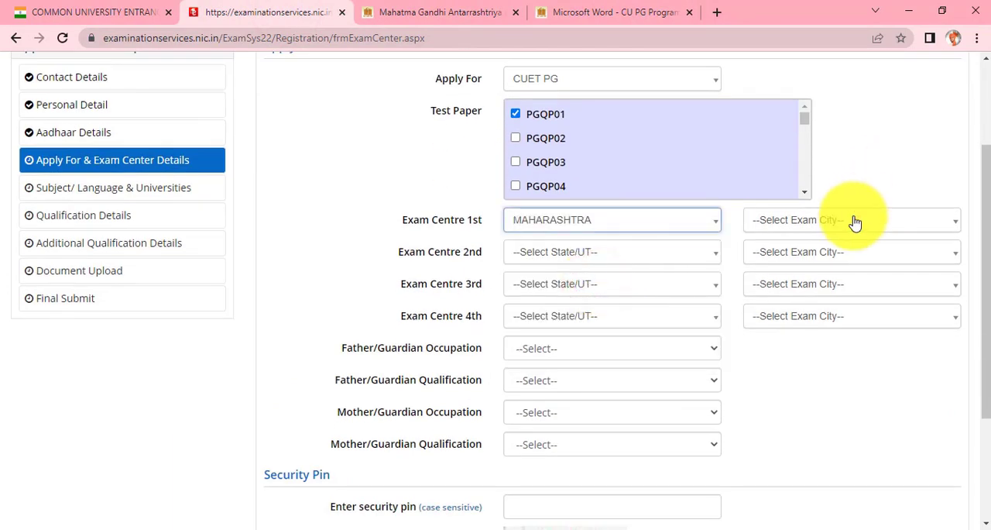
{"action": "left_click", "coordinate": [853, 222]}
{"action": "type", "text": "WAR"}
{"action": "left_click", "coordinate": [843, 265]}
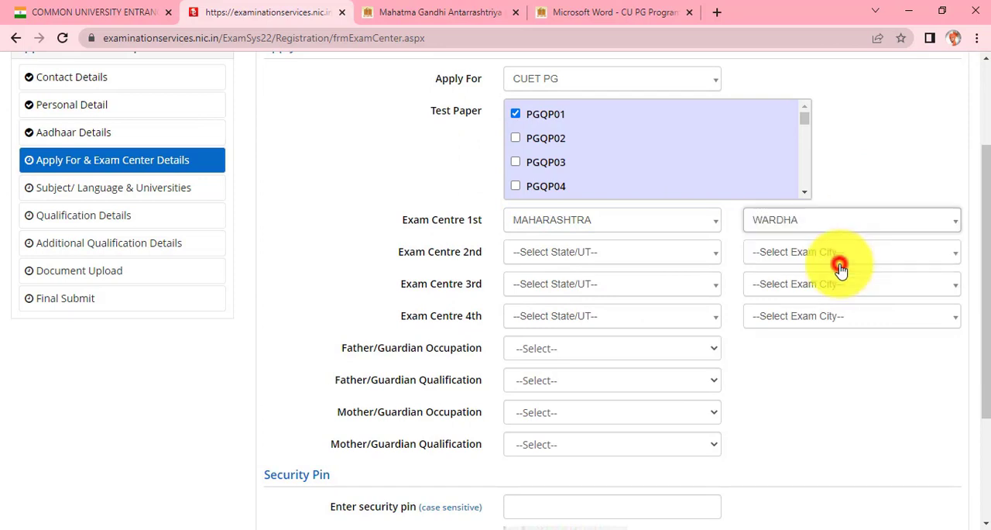
- Set the second exam centre to Daman and Diu, Daman, and the third to Maharashtra, Bhandara
{"action": "left_click", "coordinate": [619, 251]}
{"action": "left_click", "coordinate": [585, 335]}
{"action": "left_click", "coordinate": [811, 256]}
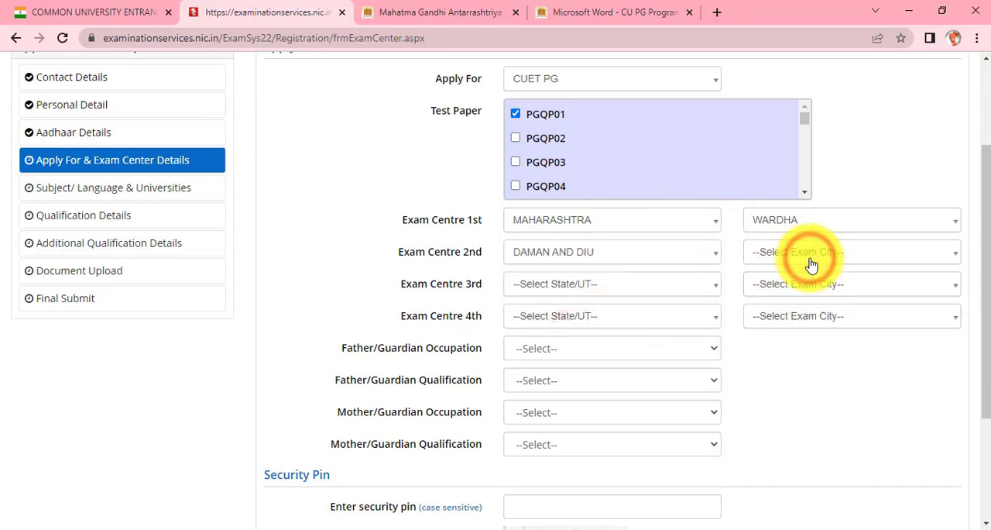
{"action": "left_click", "coordinate": [827, 324]}
{"action": "left_click", "coordinate": [643, 283]}
{"action": "left_click", "coordinate": [545, 422]}
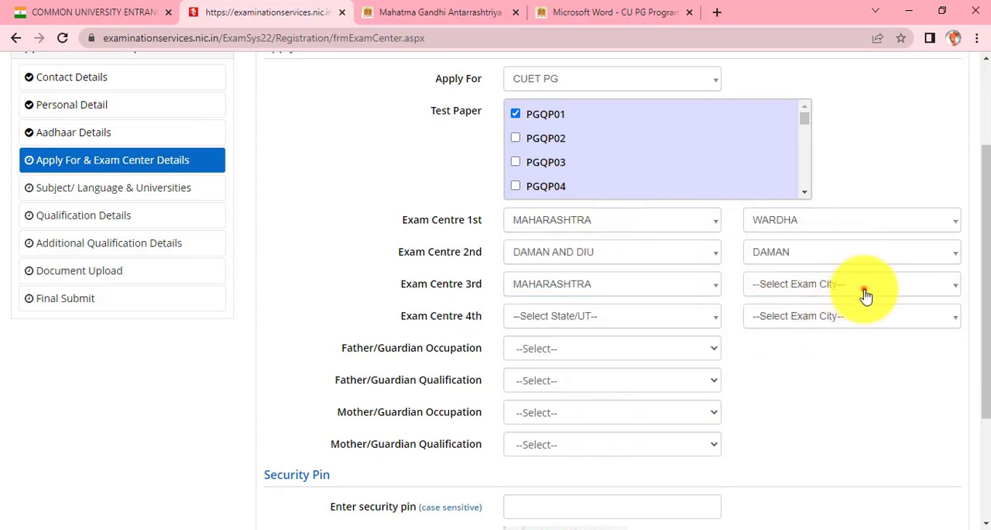
{"action": "left_click", "coordinate": [858, 285]}
{"action": "left_click", "coordinate": [826, 499]}
- Set the fourth exam centre to Goa with Panaji/Madgaon/Margao as the exam city
{"action": "left_click", "coordinate": [577, 324]}
{"action": "left_click", "coordinate": [586, 428]}
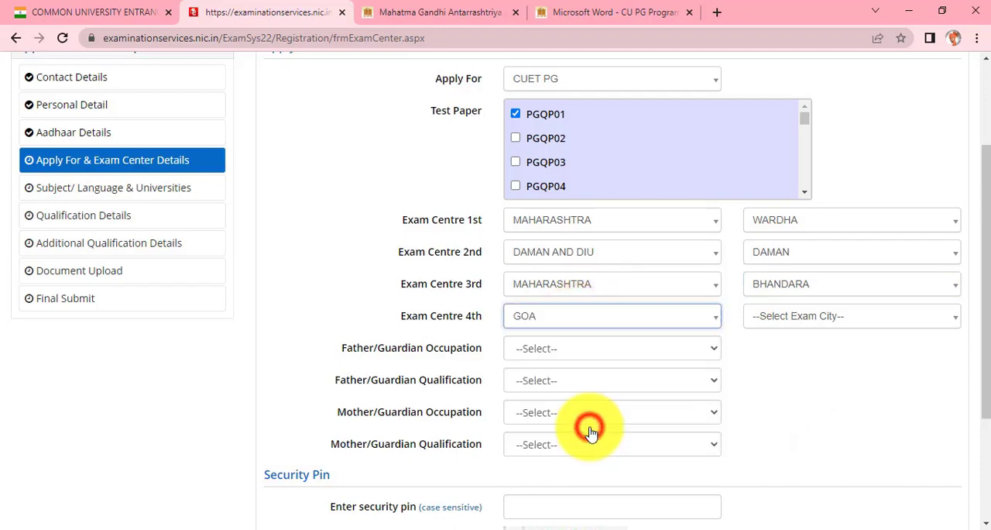
{"action": "left_click", "coordinate": [830, 316]}
{"action": "left_click", "coordinate": [818, 383]}
- Set the father's occupation to Teaching / Research and qualification to Post Graduate, and the mother's occupation to Others (Including House Wife)
{"action": "scroll", "coordinate": [774, 388], "scroll_direction": "down", "scroll_amount": 2}
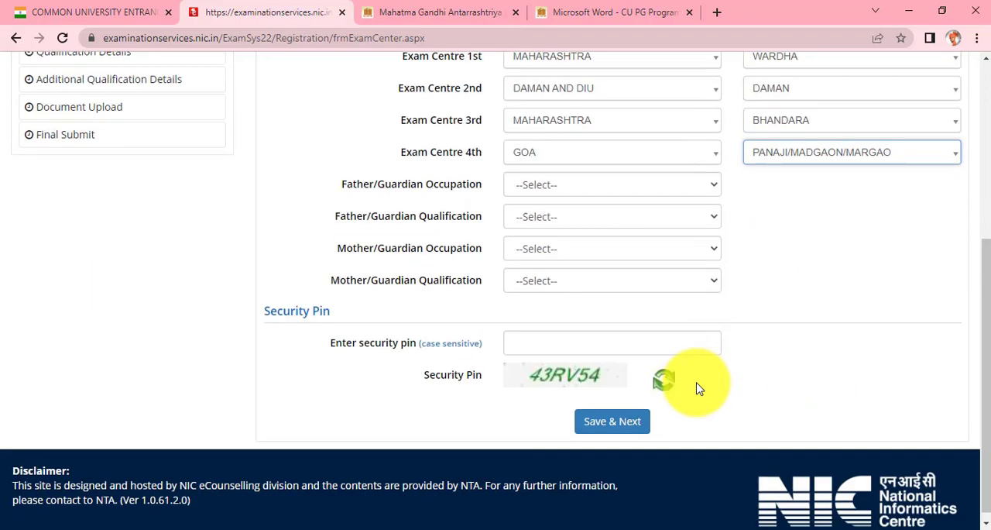
{"action": "left_click", "coordinate": [570, 186]}
{"action": "left_click", "coordinate": [562, 234]}
{"action": "left_click", "coordinate": [615, 184]}
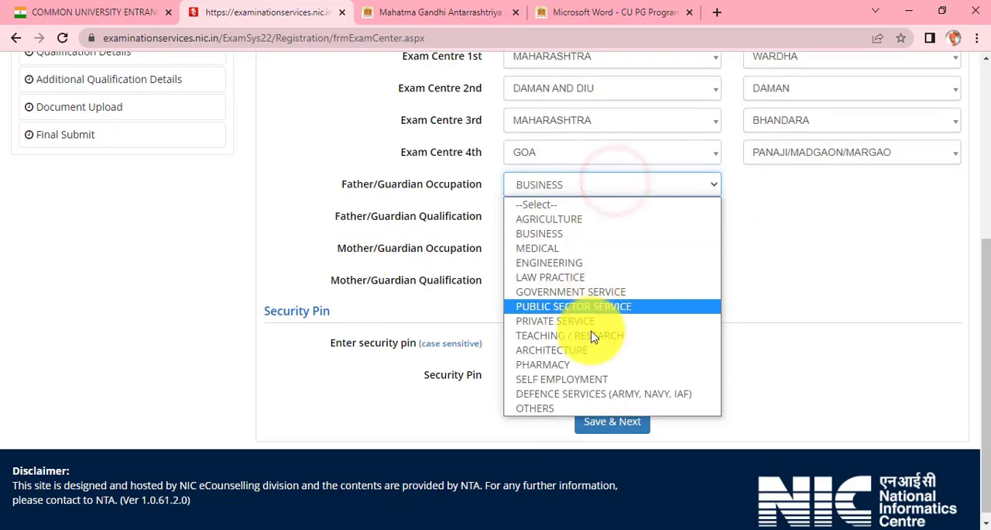
{"action": "left_click", "coordinate": [615, 336]}
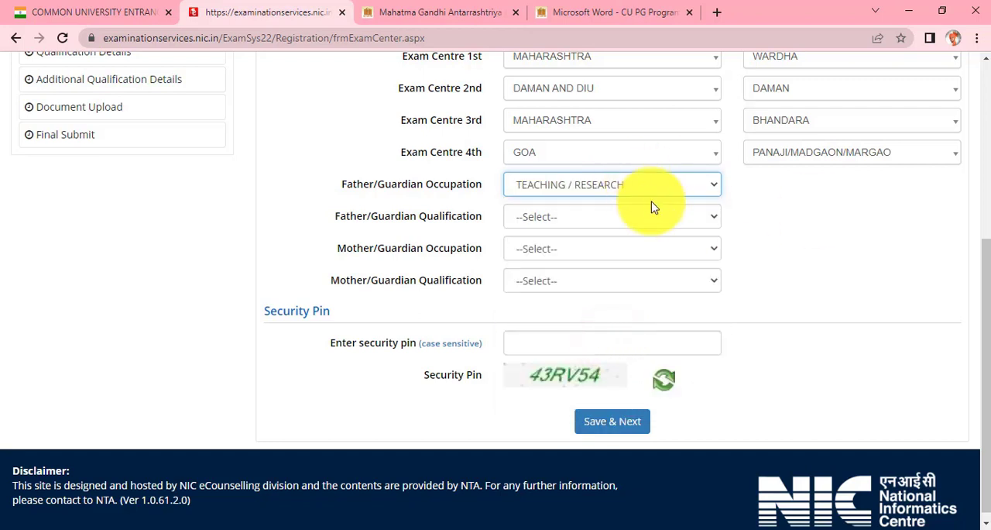
{"action": "left_click", "coordinate": [639, 217]}
{"action": "left_click", "coordinate": [649, 292]}
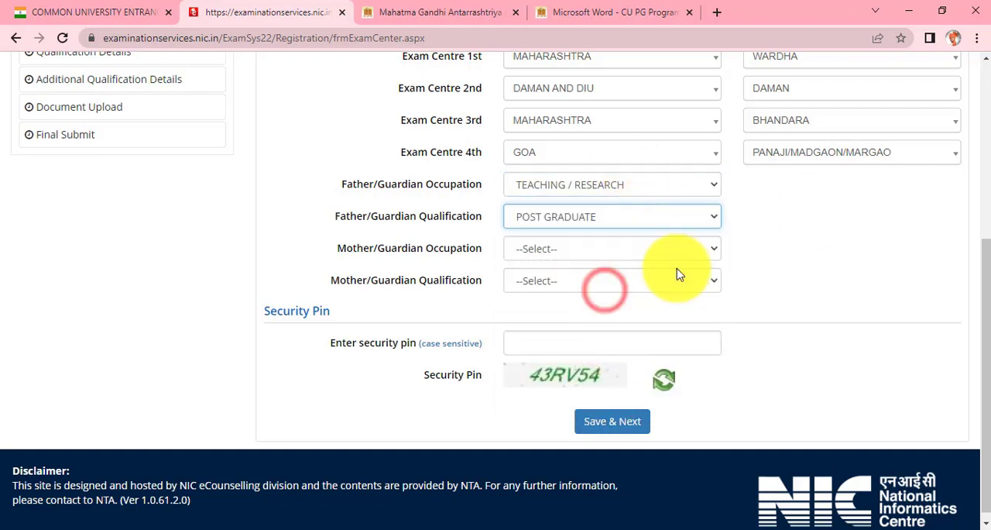
{"action": "left_click", "coordinate": [667, 249]}
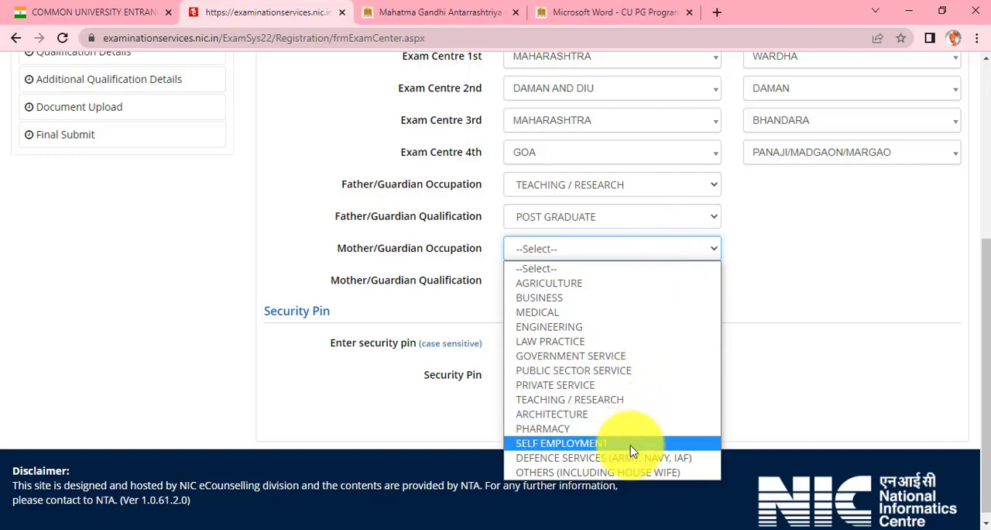
{"action": "left_click", "coordinate": [641, 472]}
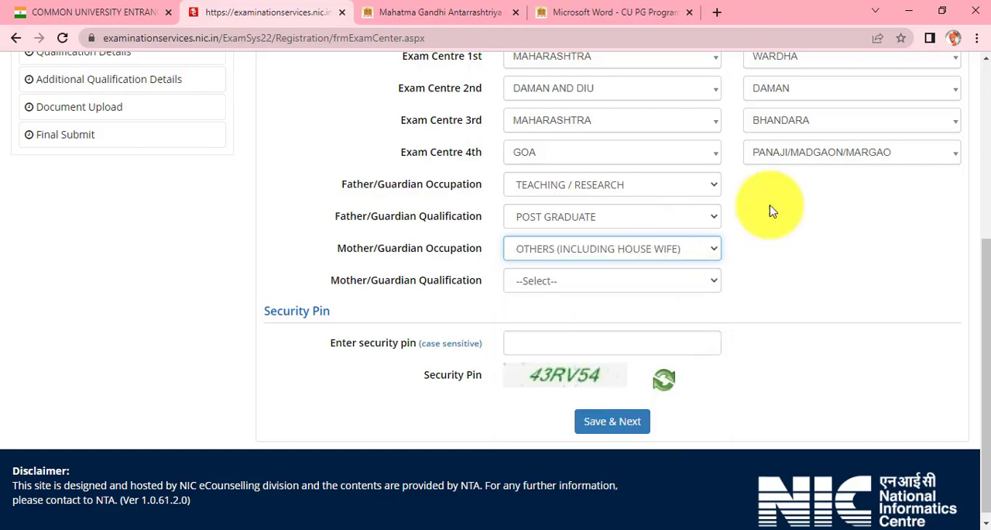
- Add test paper PGQP03 after checking its code in the guideline PDF, and set the mother's qualification to Matriculate
{"action": "scroll", "coordinate": [524, 277], "scroll_direction": "up", "scroll_amount": 5}
{"action": "left_click", "coordinate": [642, 8]}
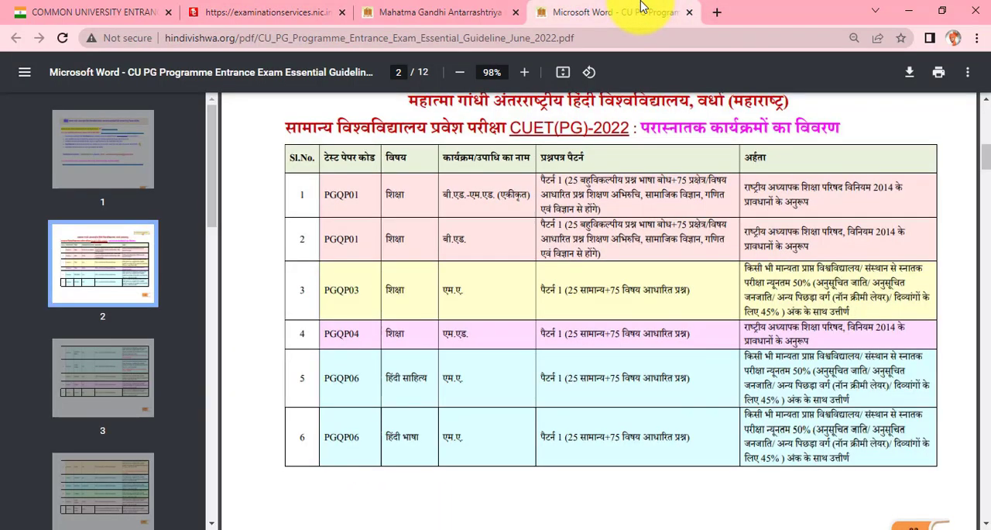
{"action": "left_click", "coordinate": [267, 12]}
{"action": "scroll", "coordinate": [562, 376], "scroll_direction": "down", "scroll_amount": 4}
- Enter the displayed security pin, save the exam centre details and confirm submitting the section
{"action": "left_click", "coordinate": [589, 331]}
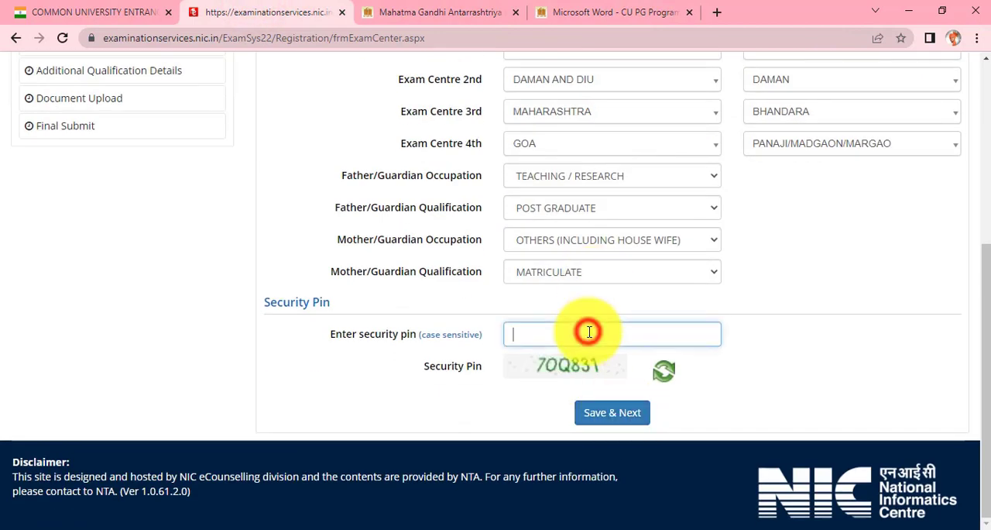
{"action": "left_click", "coordinate": [623, 418]}
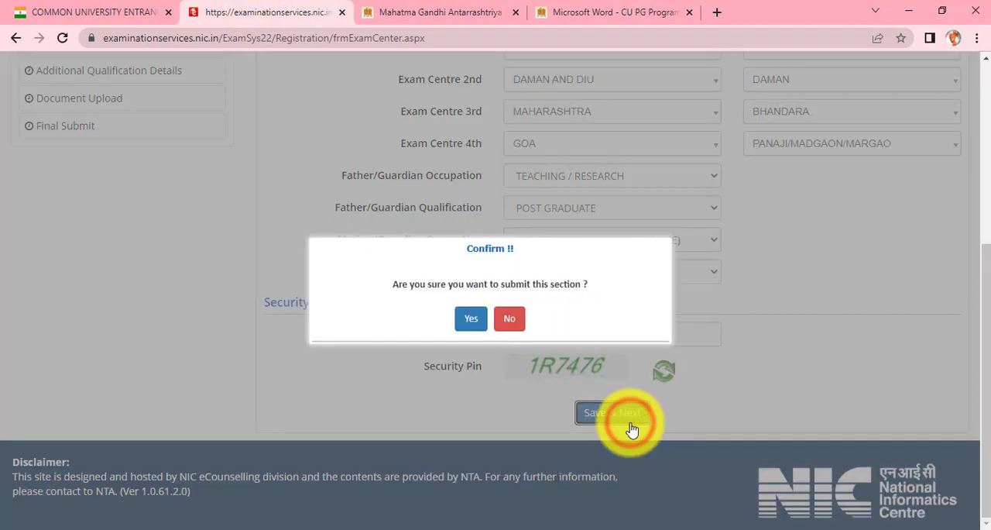
{"action": "left_click", "coordinate": [471, 316]}
- For PGQP01, choose subject Not Applicable, medium Hindi (for Section A only) and Mahatma Gandhi Antarrashtriya Hindi Vishwavidyalaya, Wardha
{"action": "left_click", "coordinate": [449, 261]}
{"action": "left_click", "coordinate": [527, 263]}
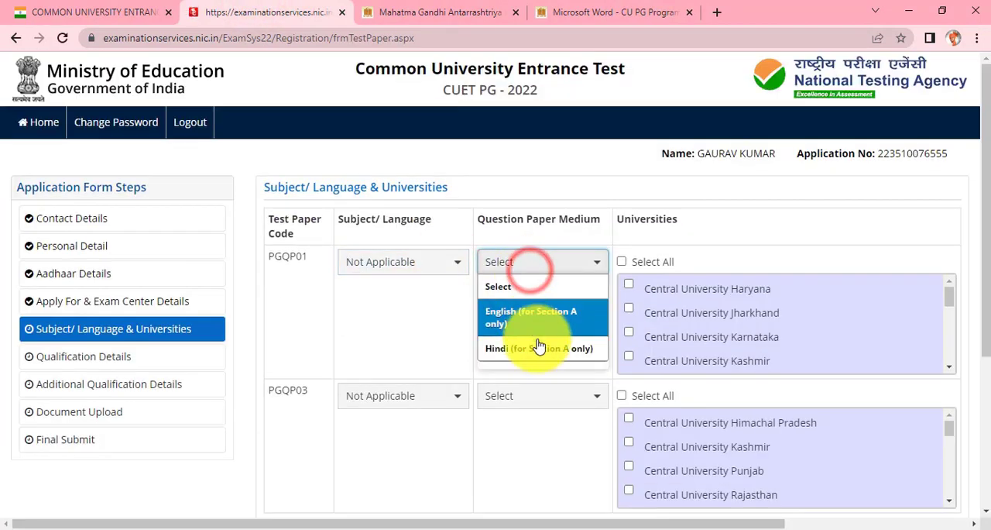
{"action": "left_click", "coordinate": [531, 345]}
{"action": "scroll", "coordinate": [720, 347], "scroll_direction": "down", "scroll_amount": 3}
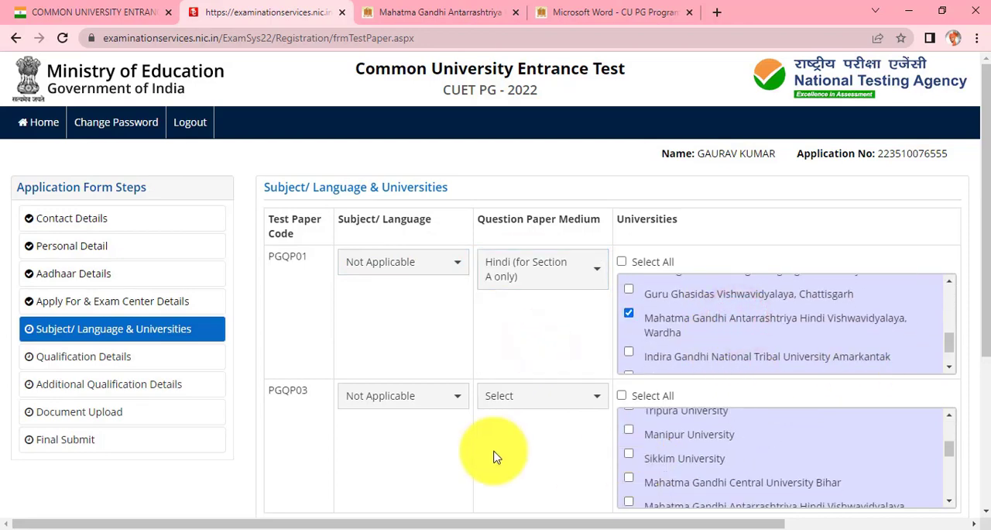
- For PGQP03, choose medium Hindi (for Section A only) and Mahatma Gandhi Antarrashtriya Hindi Vishwavidyalaya, Wardha
{"action": "scroll", "coordinate": [491, 453], "scroll_direction": "down", "scroll_amount": 3}
{"action": "left_click", "coordinate": [564, 188]}
{"action": "left_click", "coordinate": [535, 263]}
{"action": "scroll", "coordinate": [767, 270], "scroll_direction": "down", "scroll_amount": 1}
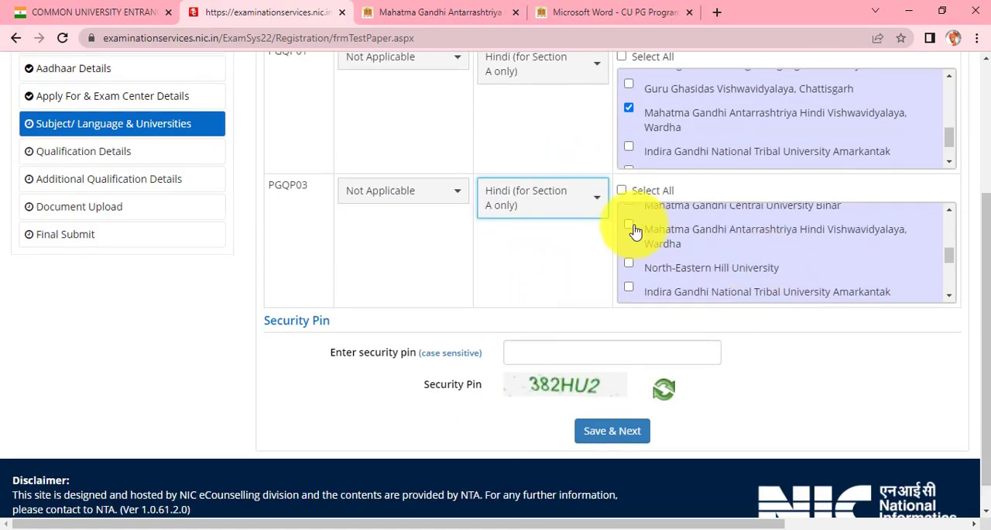
- Enter the displayed security pin, save the subject, language and university choices and confirm the submission
{"action": "left_click", "coordinate": [889, 366]}
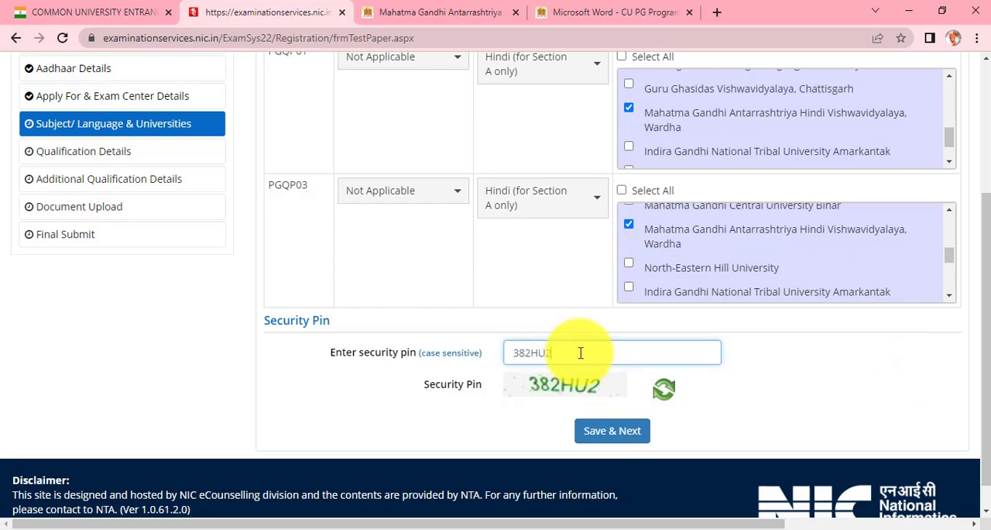
{"action": "left_click", "coordinate": [613, 431]}
{"action": "left_click", "coordinate": [478, 321]}
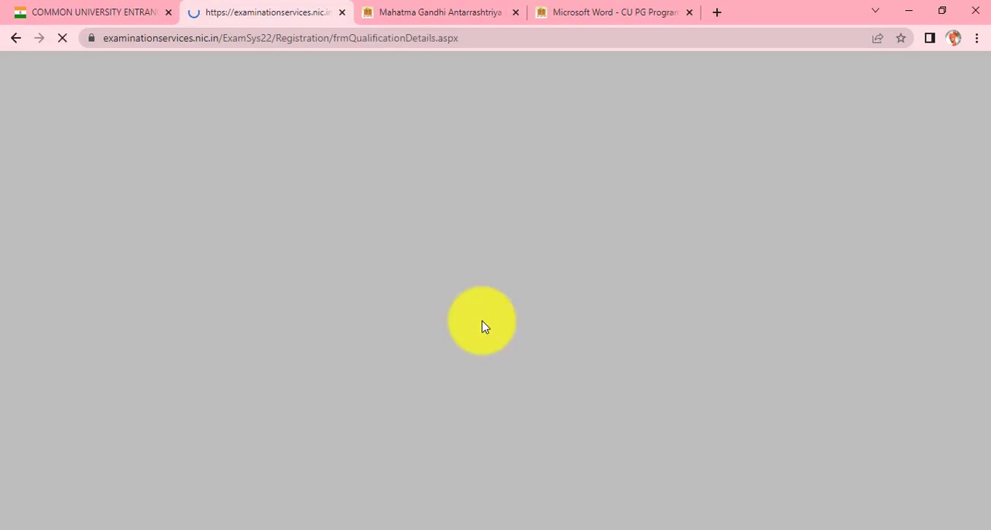
- In the 10th qualification details, set the Pass Status to Passed and the Year of Passing to 2012
{"action": "scroll", "coordinate": [480, 325], "scroll_direction": "down", "scroll_amount": 6}
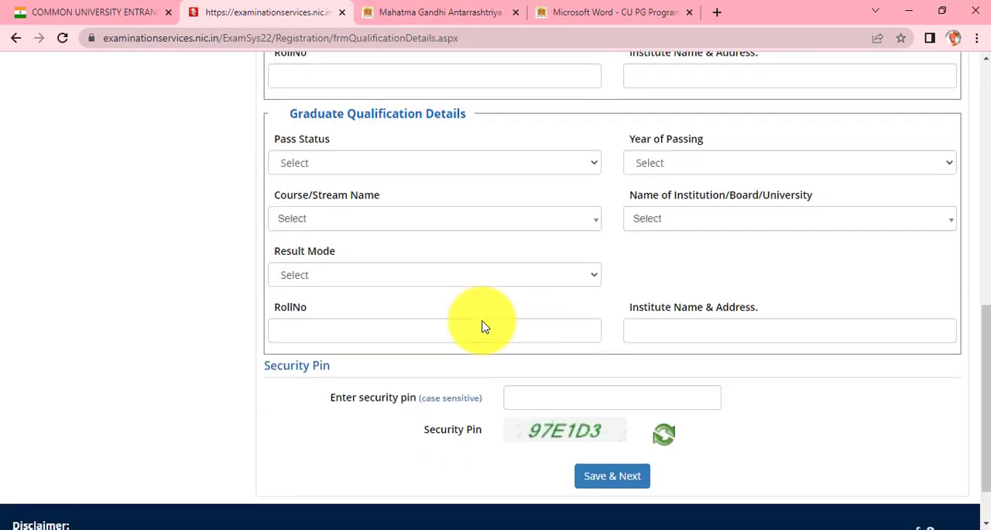
{"action": "scroll", "coordinate": [480, 325], "scroll_direction": "up", "scroll_amount": 7}
{"action": "left_click", "coordinate": [536, 285]}
{"action": "left_click", "coordinate": [480, 302]}
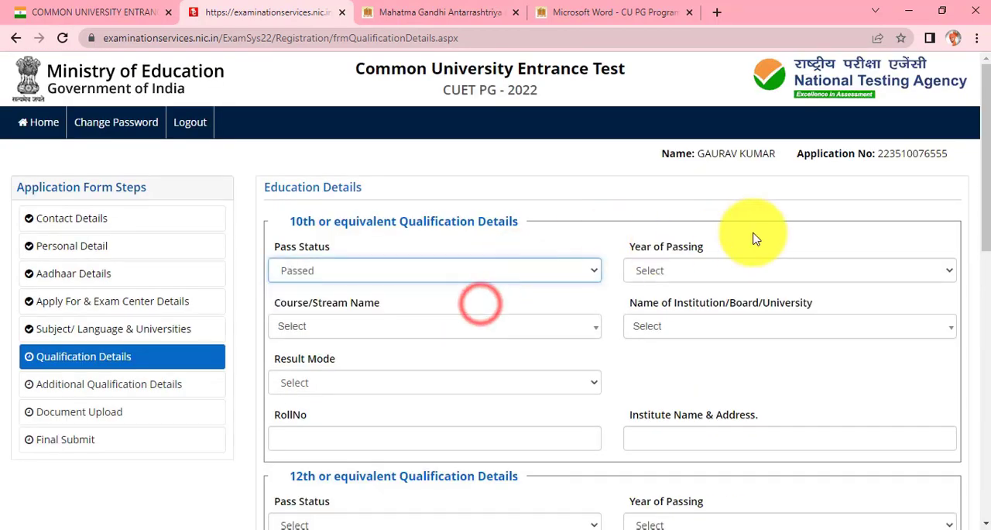
{"action": "left_click", "coordinate": [796, 267]}
{"action": "left_click", "coordinate": [712, 270]}
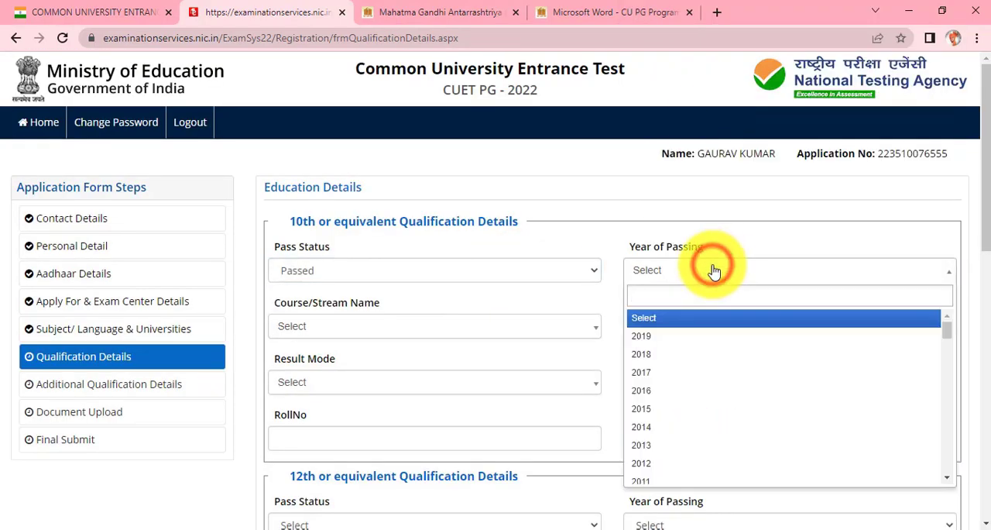
{"action": "scroll", "coordinate": [681, 460], "scroll_direction": "down", "scroll_amount": 1}
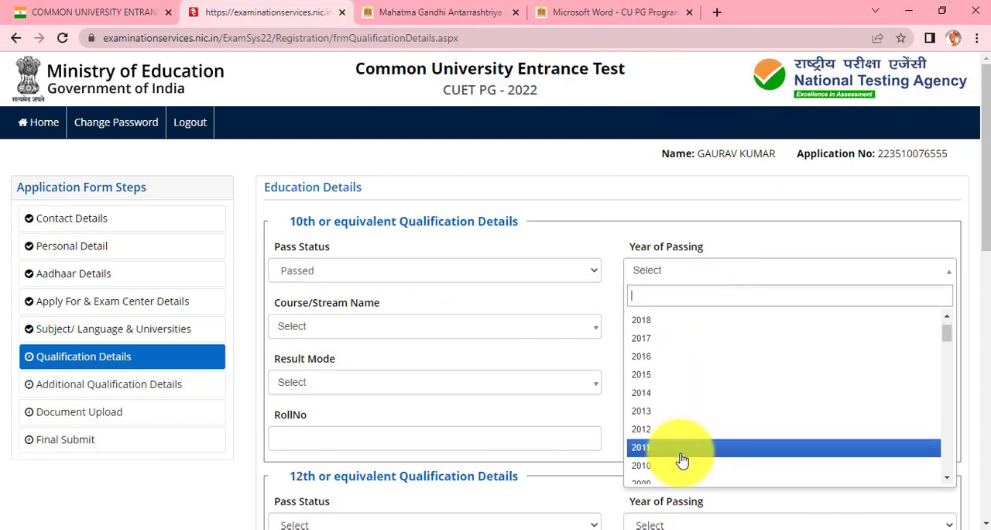
{"action": "left_click", "coordinate": [685, 430]}
- In the 10th details, choose course 10th or Equivalent, board BIHAR SCHOOL EXAMINATION BOARD and result mode Percentage
{"action": "left_click", "coordinate": [431, 323]}
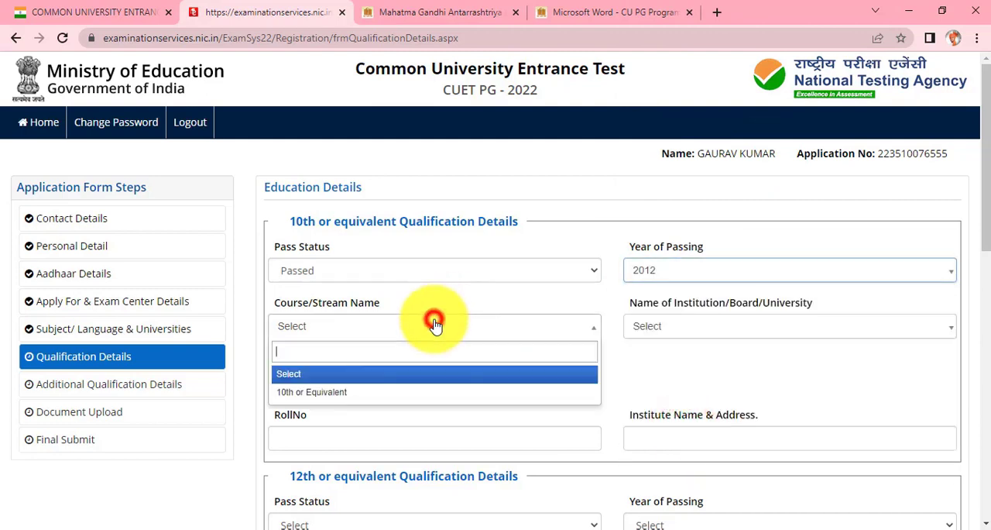
{"action": "left_click", "coordinate": [376, 396]}
{"action": "left_click", "coordinate": [682, 328]}
{"action": "left_click", "coordinate": [713, 422]}
{"action": "left_click", "coordinate": [441, 379]}
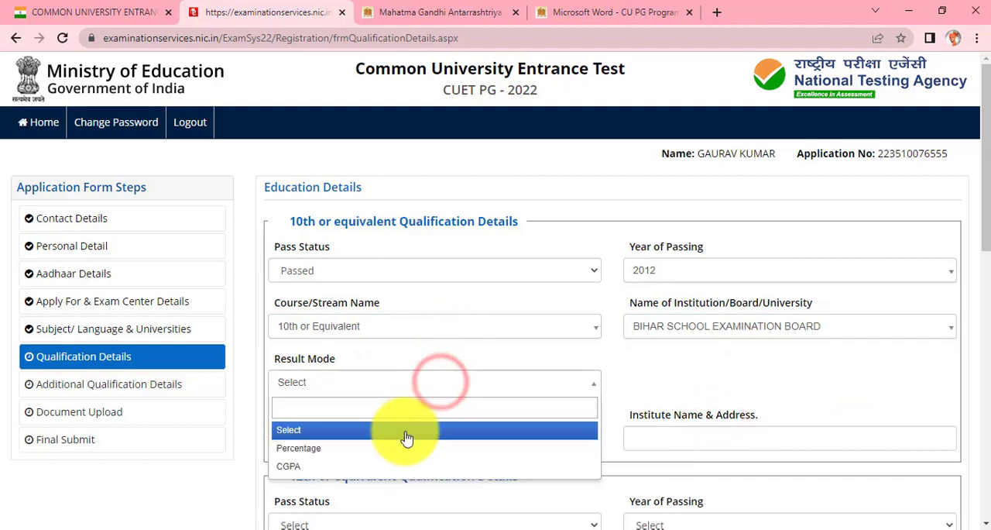
{"action": "left_click", "coordinate": [389, 446]}
- Enter 500 total marks and 366 obtained marks for the 10th qualification
{"action": "scroll", "coordinate": [604, 429], "scroll_direction": "down", "scroll_amount": 2}
{"action": "left_click", "coordinate": [499, 285]}
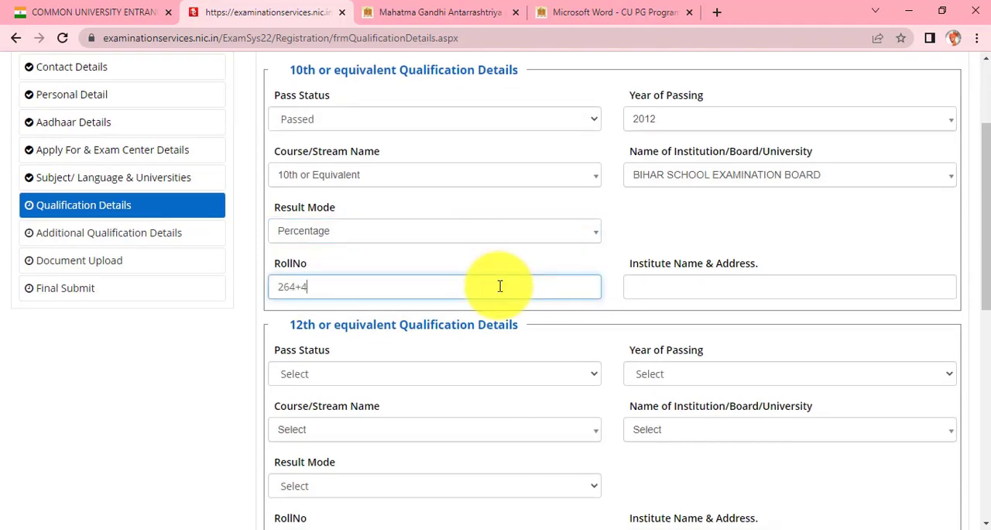
{"action": "type", "text": "264"}
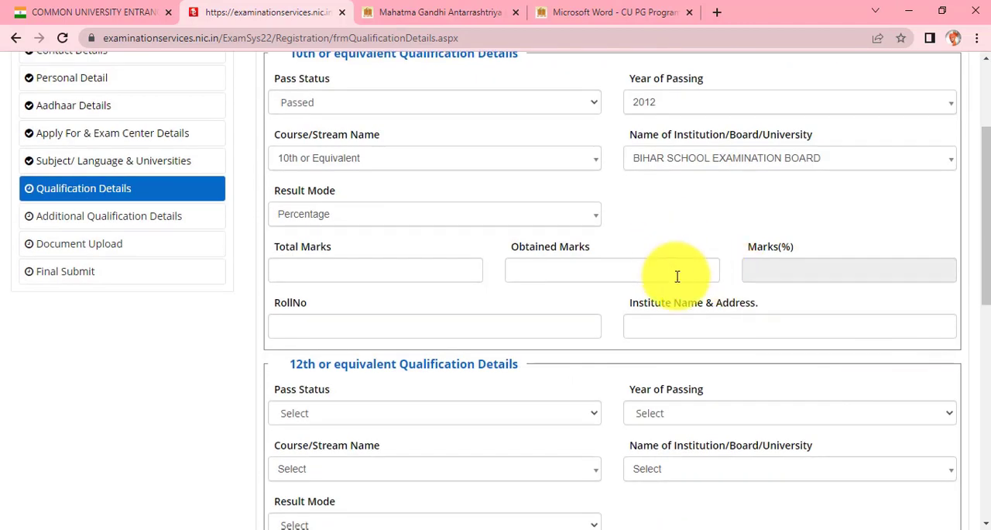
{"action": "scroll", "coordinate": [676, 271], "scroll_direction": "up", "scroll_amount": 1}
{"action": "scroll", "coordinate": [676, 276], "scroll_direction": "down", "scroll_amount": 1}
{"action": "type", "text": "500"}
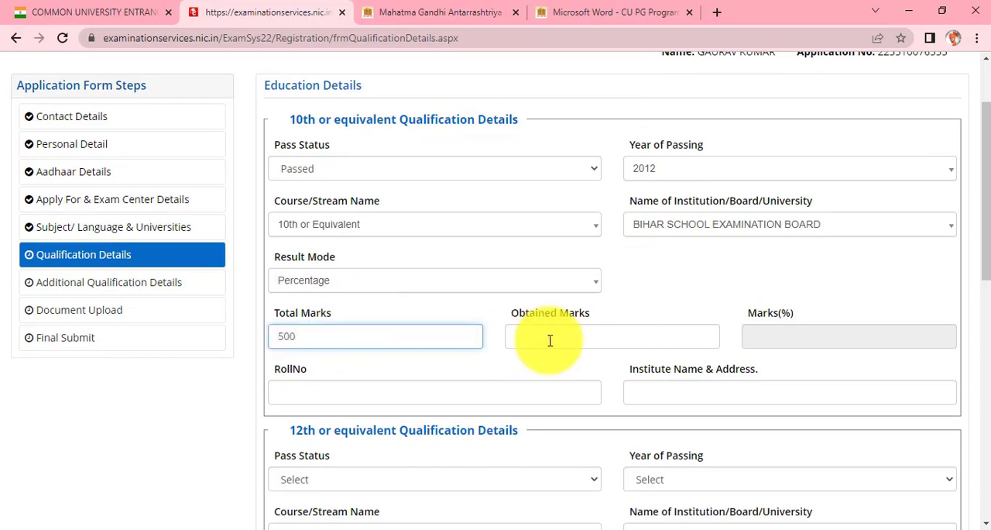
{"action": "left_click", "coordinate": [567, 342]}
{"action": "type", "text": "366"}
{"action": "left_click", "coordinate": [891, 348]}
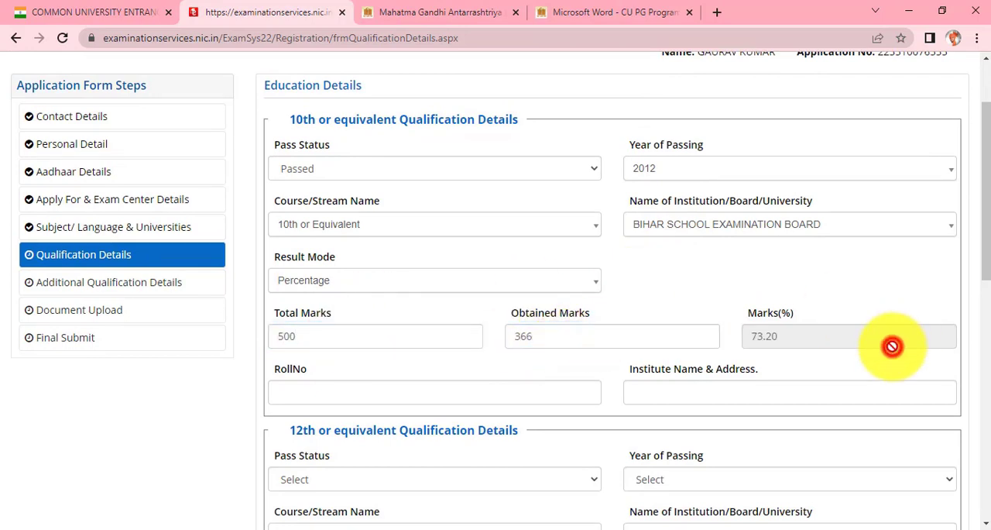
- Fill in the 10th roll number and enter "Ram Singh College & Jamui" as the institute name and address
{"action": "left_click", "coordinate": [473, 396]}
{"action": "type", "text": "2566"}
{"action": "left_click", "coordinate": [771, 397]}
{"action": "type", "text": "DJCJVUG"}
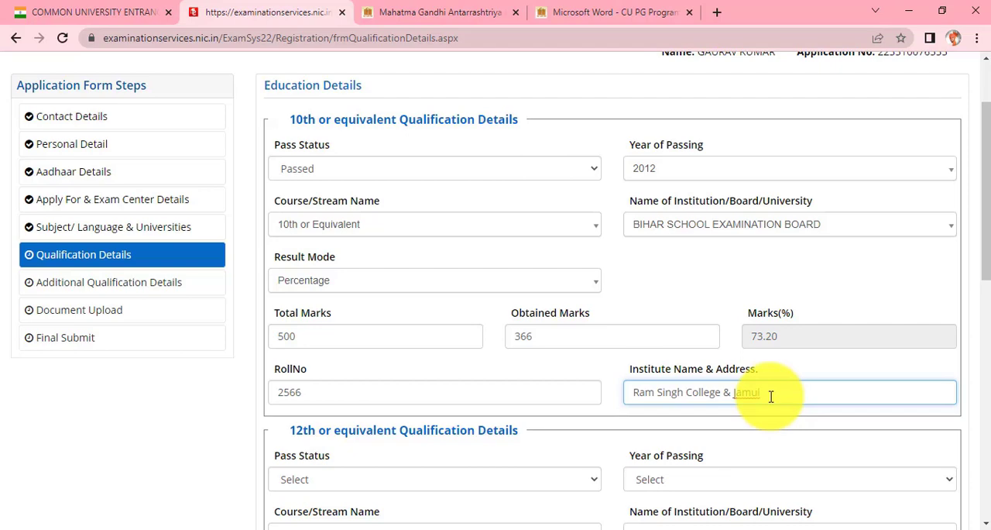
- In the 12th details, set the Pass Status to Passed and the course to Class 12th or equivalent
{"action": "scroll", "coordinate": [770, 397], "scroll_direction": "down", "scroll_amount": 4}
{"action": "left_click", "coordinate": [443, 197]}
{"action": "left_click", "coordinate": [394, 219]}
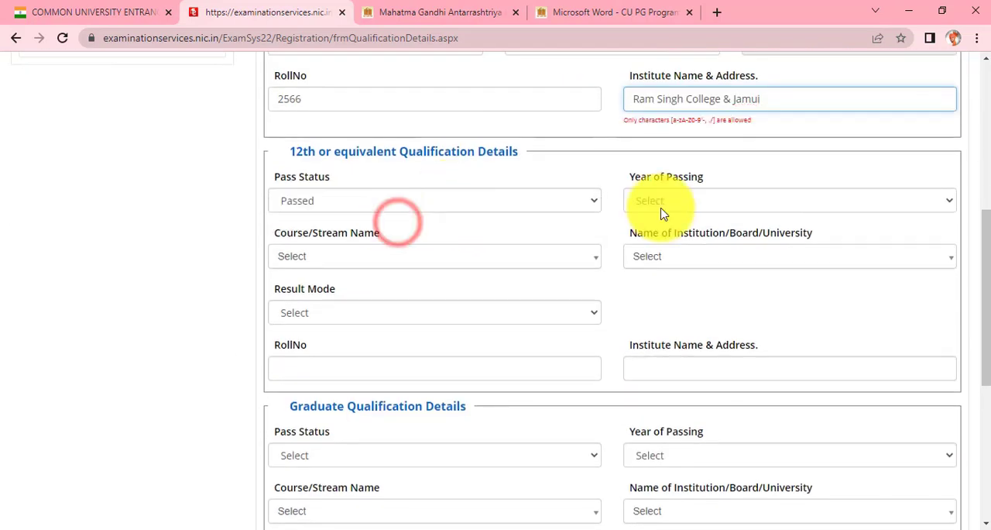
{"action": "left_click", "coordinate": [659, 203]}
{"action": "left_click", "coordinate": [513, 248]}
{"action": "left_click", "coordinate": [431, 303]}
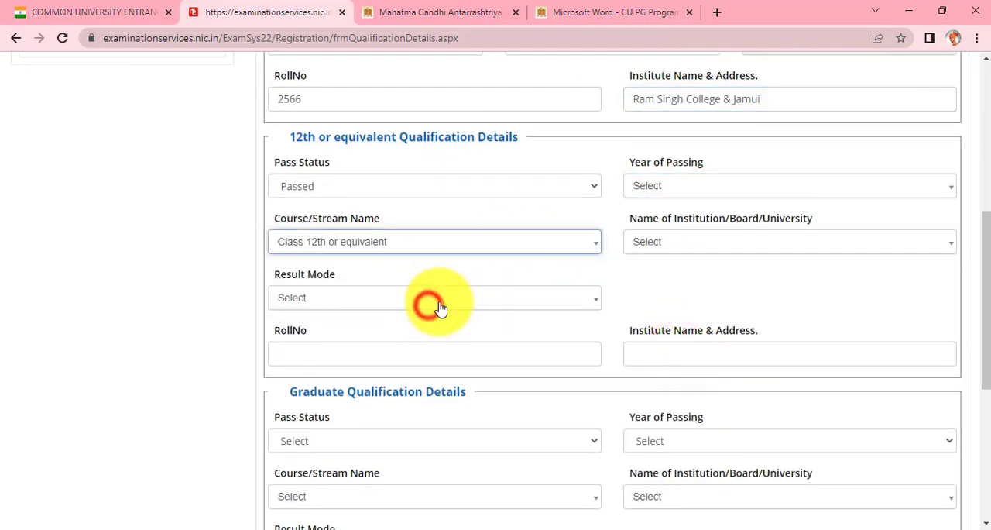
- Choose J & K STATE BOARD OF SCHOOL EDUCATION as the 12th board and Percentage as its result mode
{"action": "left_click", "coordinate": [676, 244]}
{"action": "left_click", "coordinate": [684, 245]}
{"action": "left_click", "coordinate": [678, 323]}
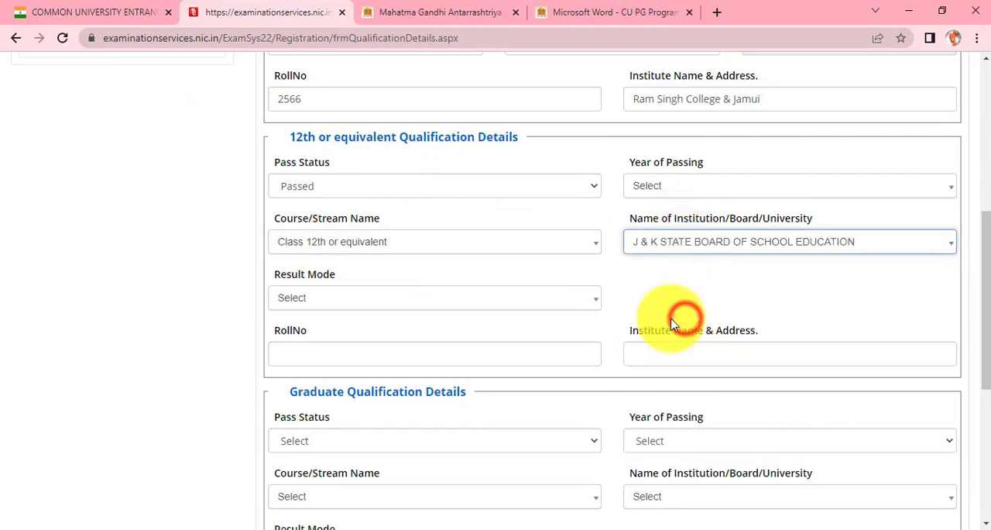
{"action": "left_click", "coordinate": [427, 298]}
{"action": "left_click", "coordinate": [387, 363]}
- For the 12th, enter 600 total marks, 555 obtained marks, the roll number and the institute "S.AE. College & JK"
{"action": "scroll", "coordinate": [548, 210], "scroll_direction": "down", "scroll_amount": 2}
{"action": "left_click", "coordinate": [199, 155]}
{"action": "left_click", "coordinate": [364, 165]}
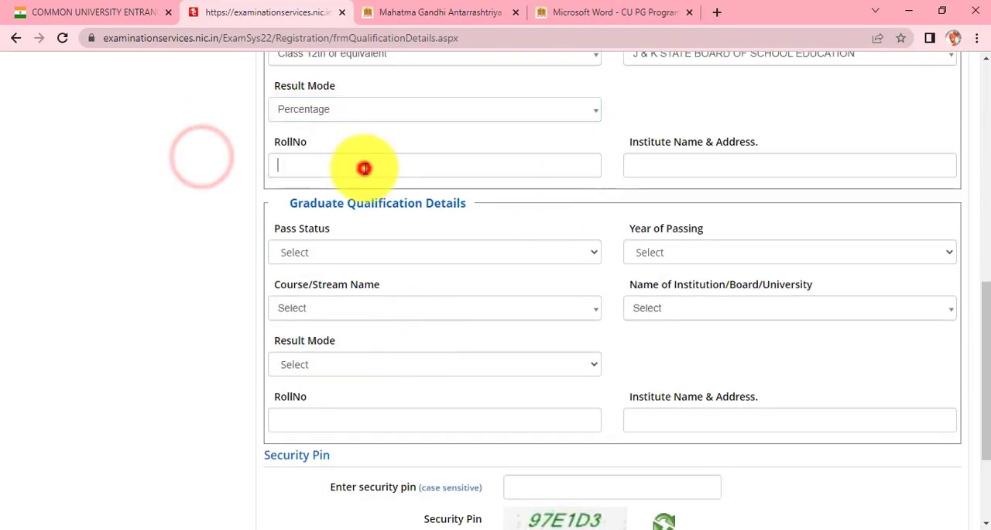
{"action": "left_click", "coordinate": [373, 357]}
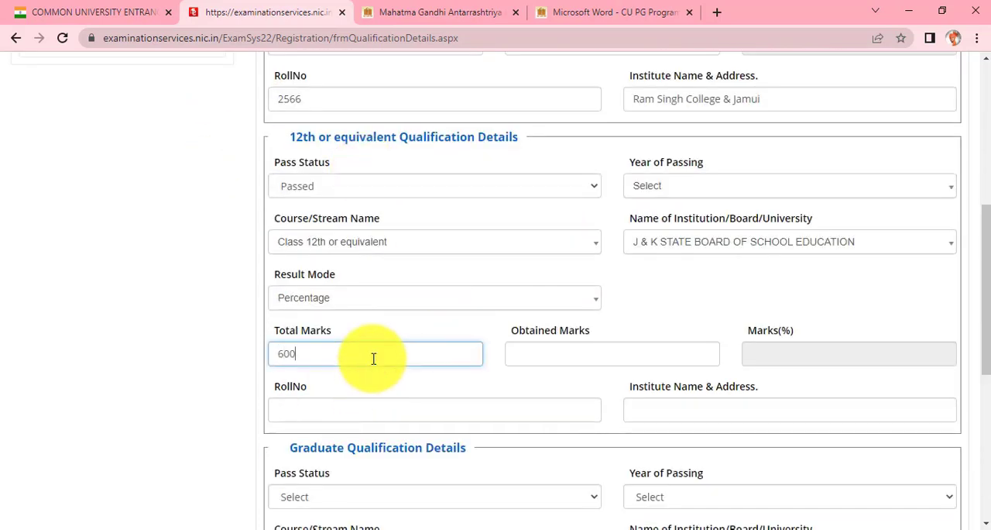
{"action": "left_click", "coordinate": [649, 345]}
{"action": "type", "text": "5"}
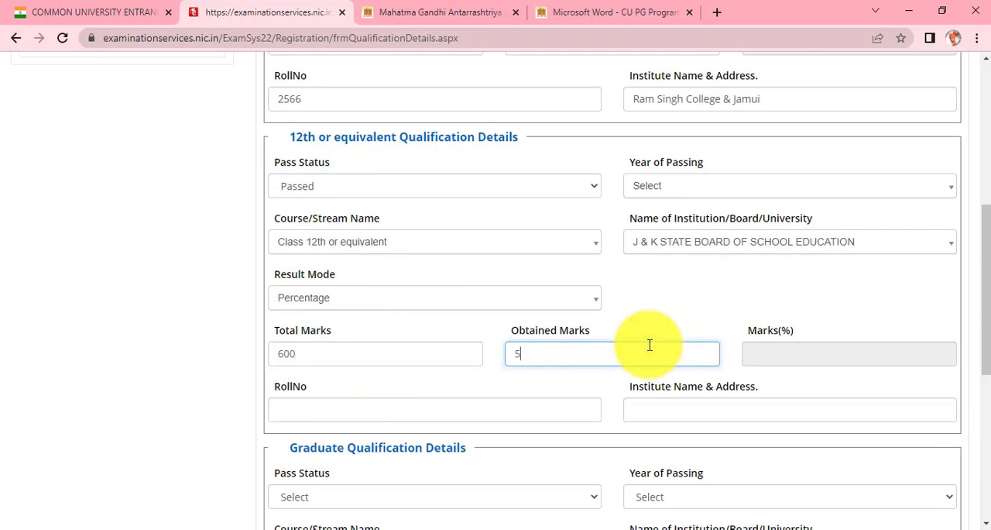
{"action": "type", "text": "55"}
{"action": "left_click", "coordinate": [411, 420]}
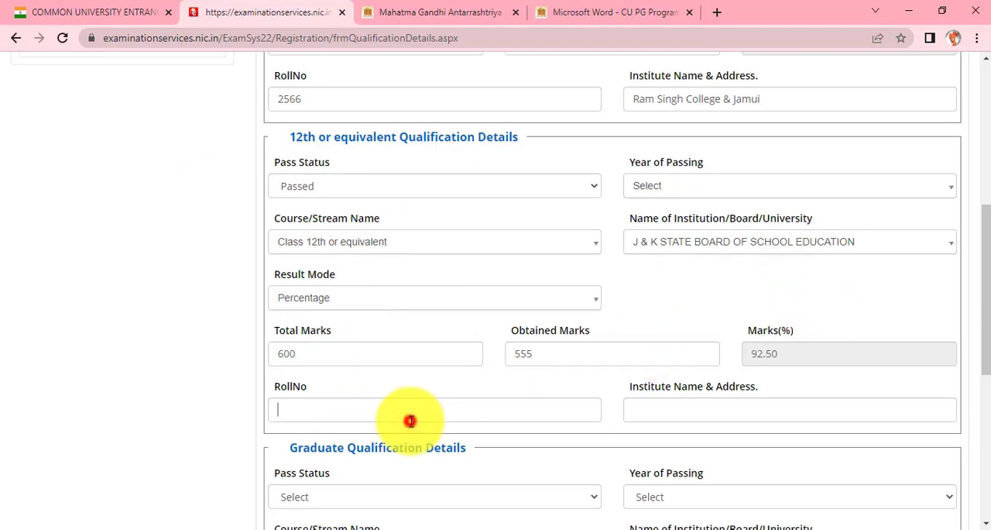
{"action": "left_click", "coordinate": [749, 404]}
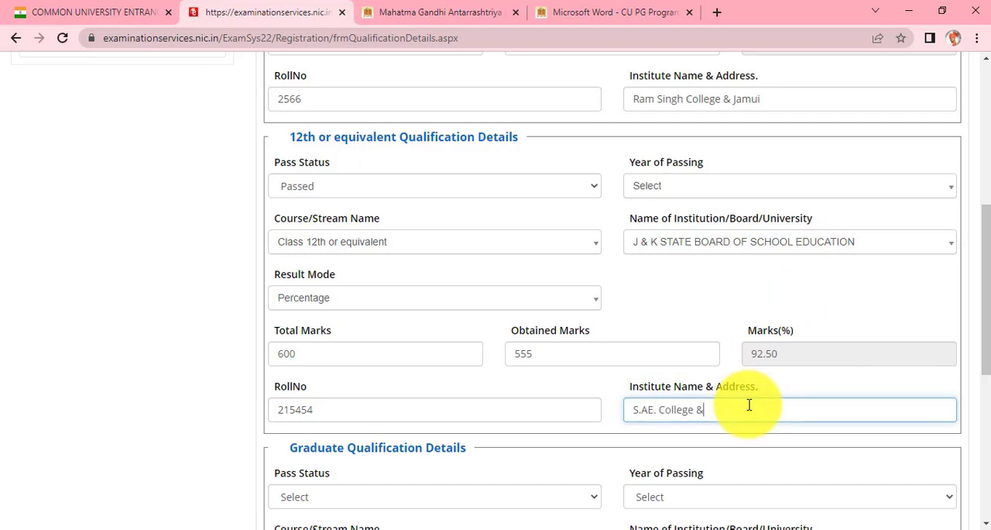
- In the graduate details, set the Pass Status to Appearing, the Year of Passing to 2022 and the course to B.A
{"action": "scroll", "coordinate": [749, 404], "scroll_direction": "down", "scroll_amount": 4}
{"action": "left_click", "coordinate": [561, 181]}
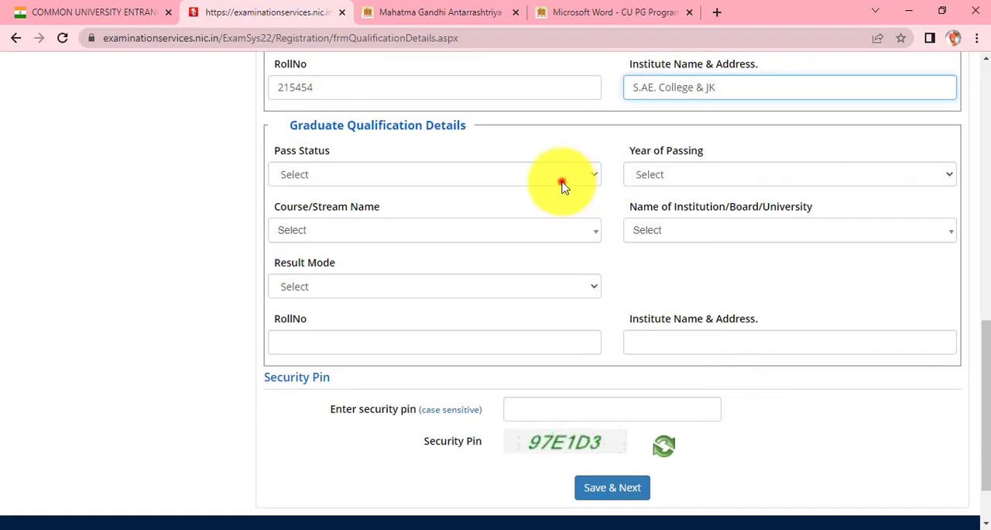
{"action": "left_click", "coordinate": [461, 223]}
{"action": "left_click", "coordinate": [743, 188]}
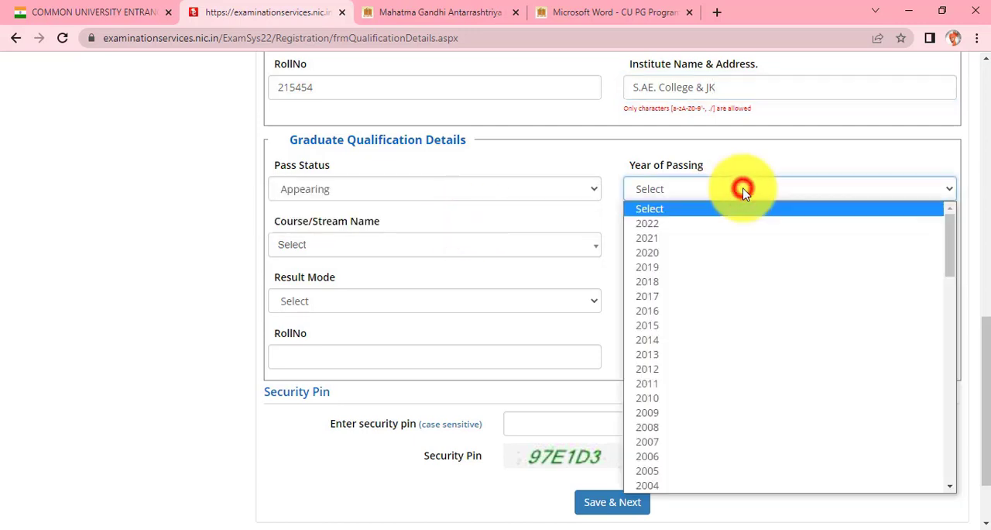
{"action": "left_click", "coordinate": [730, 221]}
{"action": "left_click", "coordinate": [544, 245]}
{"action": "left_click", "coordinate": [515, 237]}
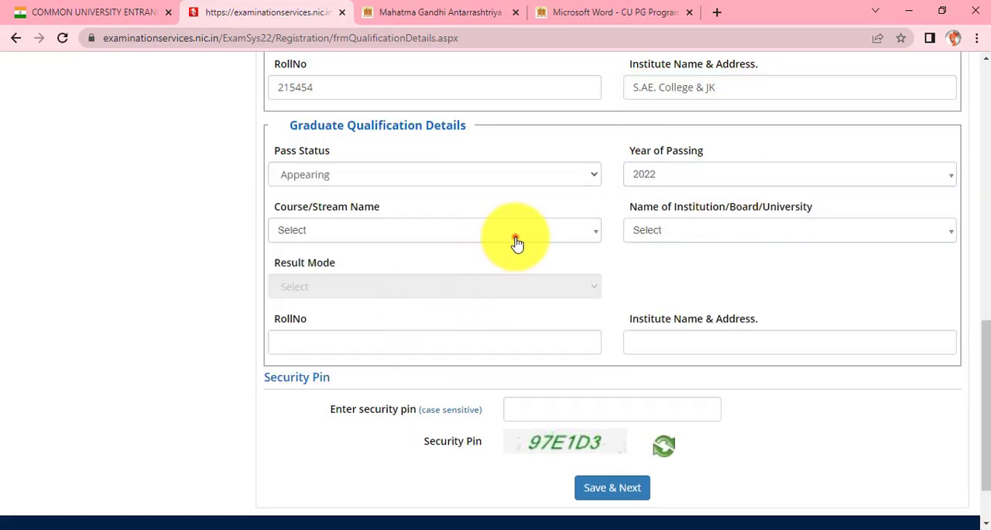
{"action": "left_click", "coordinate": [397, 299]}
- Search the graduate institution list for "MAHATMA GAN" and choose Mahatma Gandhi Antarrashtriya Hindi Vishwavidyalaya, Gandhi Hills, Wardha
{"action": "left_click", "coordinate": [730, 233]}
{"action": "type", "text": "mah"}
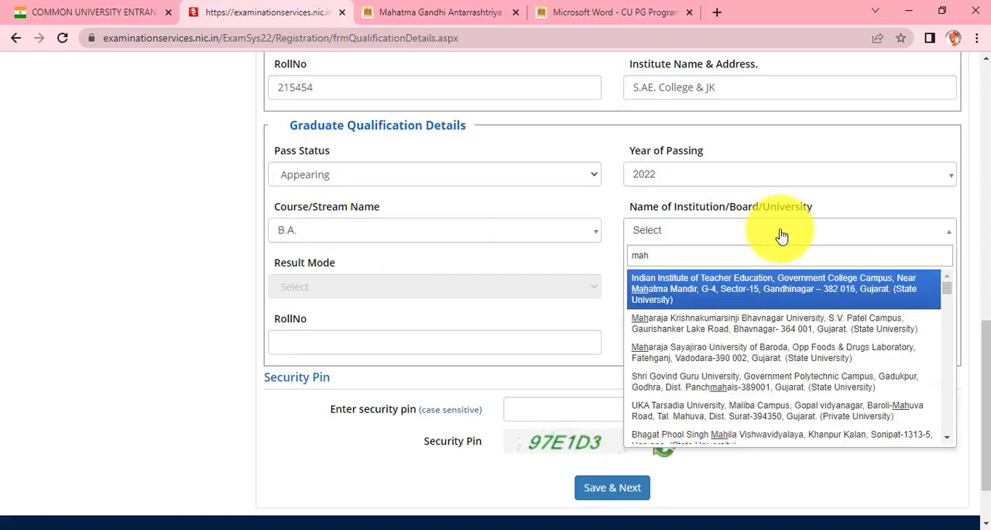
{"action": "left_click", "coordinate": [782, 230]}
{"action": "left_click", "coordinate": [782, 230]}
{"action": "type", "text": "MAHAT"}
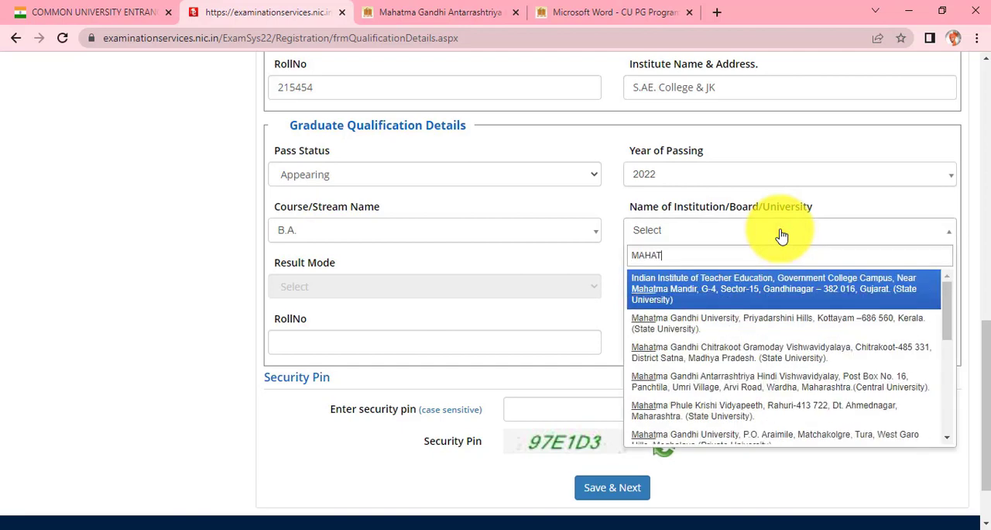
{"action": "type", "text": "MA GAN"}
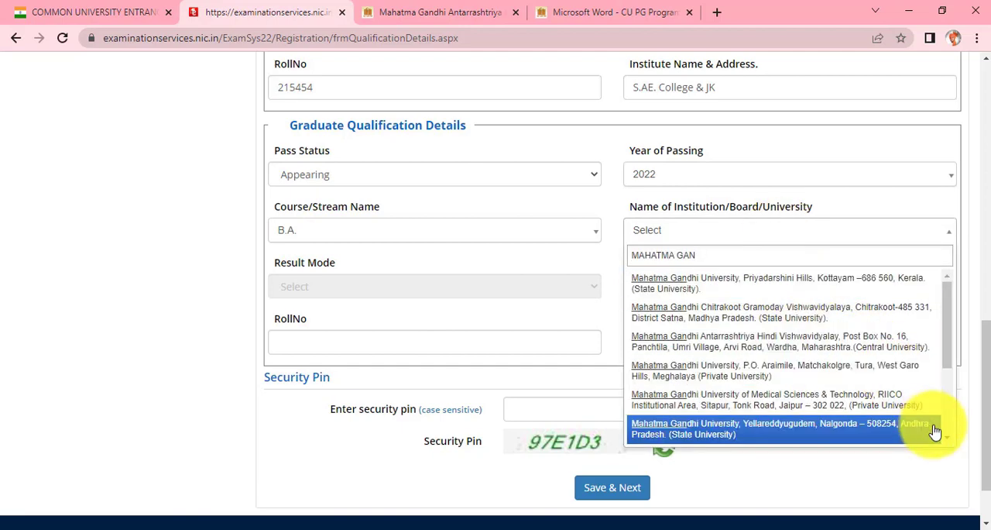
{"action": "scroll", "coordinate": [951, 436], "scroll_direction": "down", "scroll_amount": 4}
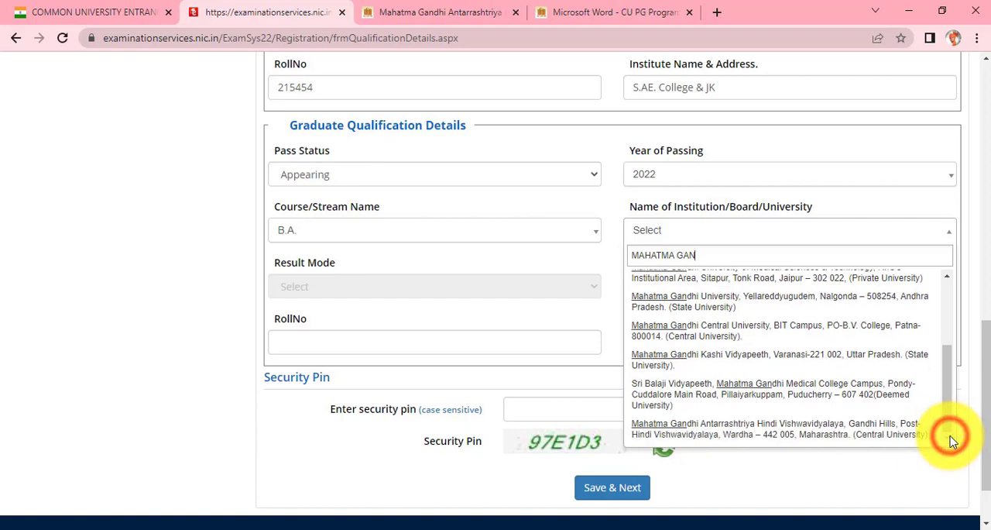
{"action": "left_click", "coordinate": [862, 431]}
- Enter the displayed security pin, save the qualification details and confirm the submission
{"action": "left_click", "coordinate": [547, 338]}
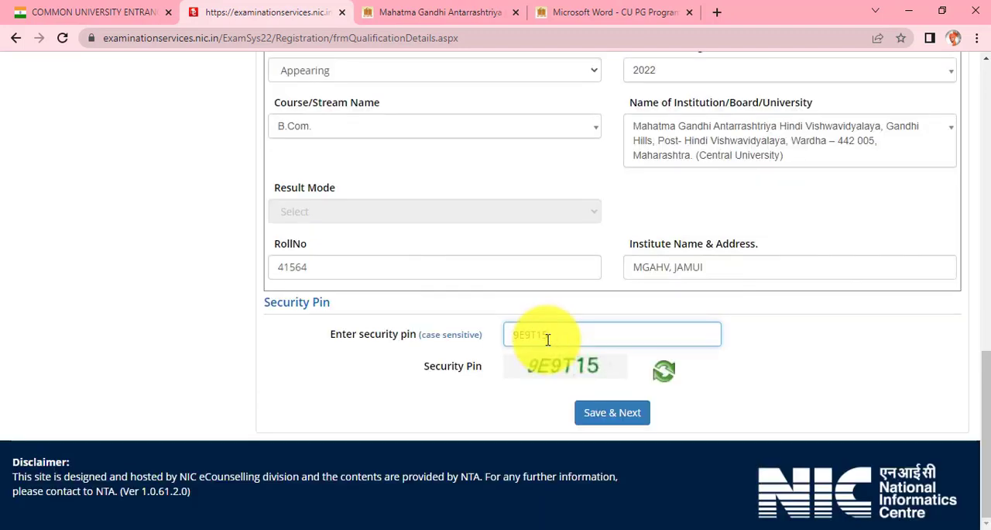
{"action": "type", "text": "9E9T15"}
{"action": "left_click", "coordinate": [641, 413]}
{"action": "left_click", "coordinate": [469, 318]}
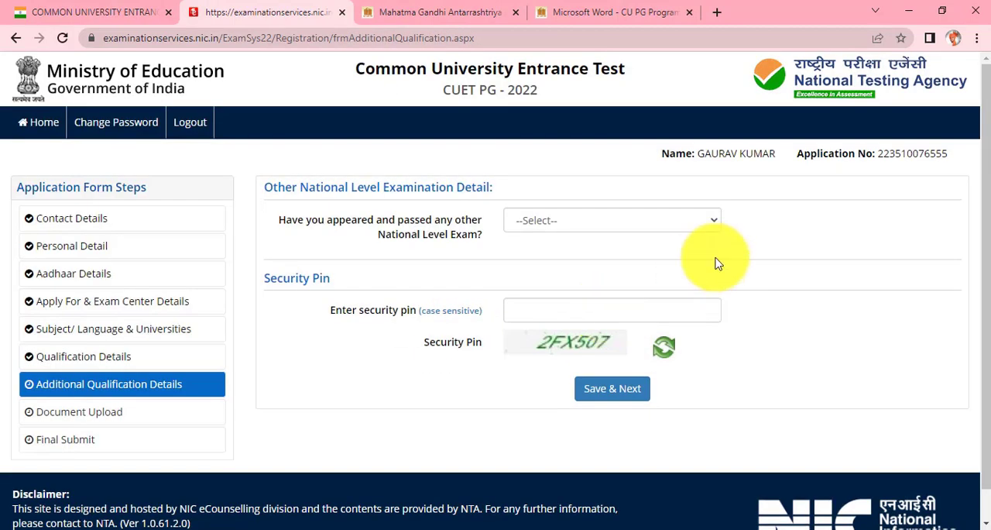
- Answer Yes to having passed another National Level Exam and look through the available exam names
{"action": "left_click", "coordinate": [711, 223]}
{"action": "left_click", "coordinate": [673, 270]}
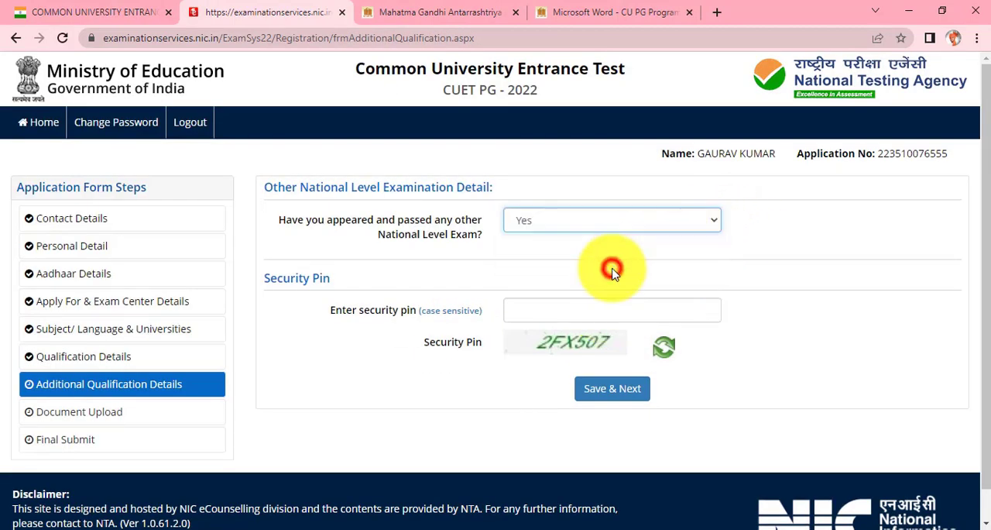
{"action": "left_click", "coordinate": [607, 262]}
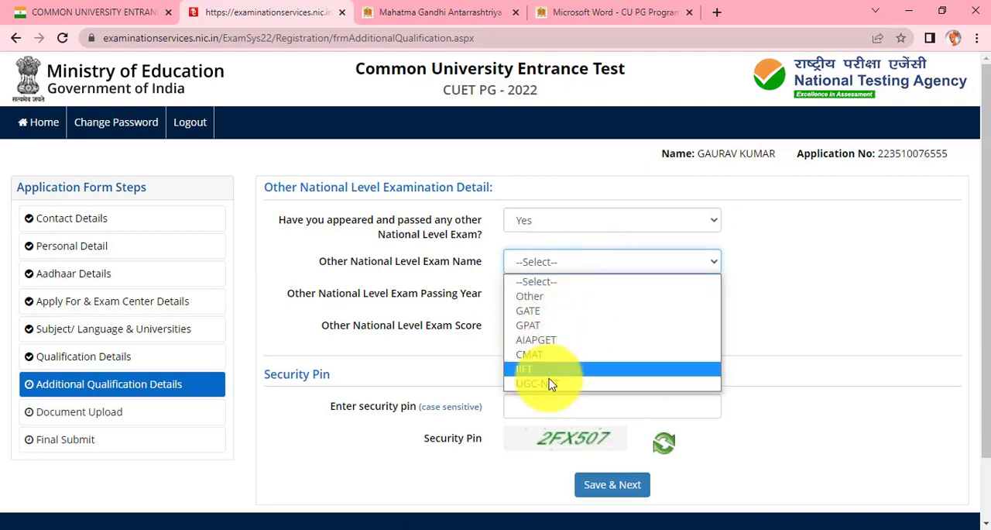
{"action": "left_click", "coordinate": [749, 255]}
- Answer No to having passed another National Level Exam, enter the displayed security pin, then save and confirm
{"action": "left_click", "coordinate": [680, 220]}
{"action": "left_click", "coordinate": [586, 258]}
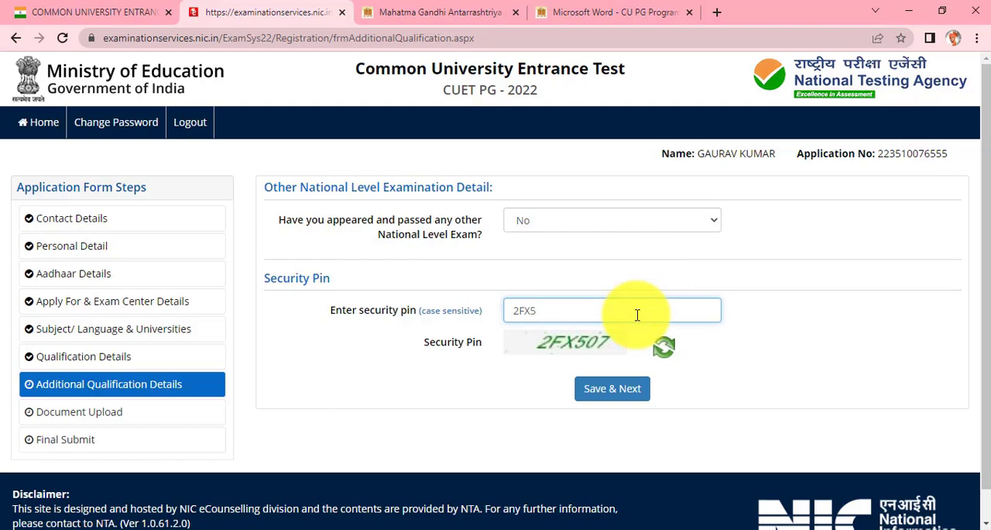
{"action": "left_click", "coordinate": [614, 388]}
{"action": "left_click", "coordinate": [470, 315]}
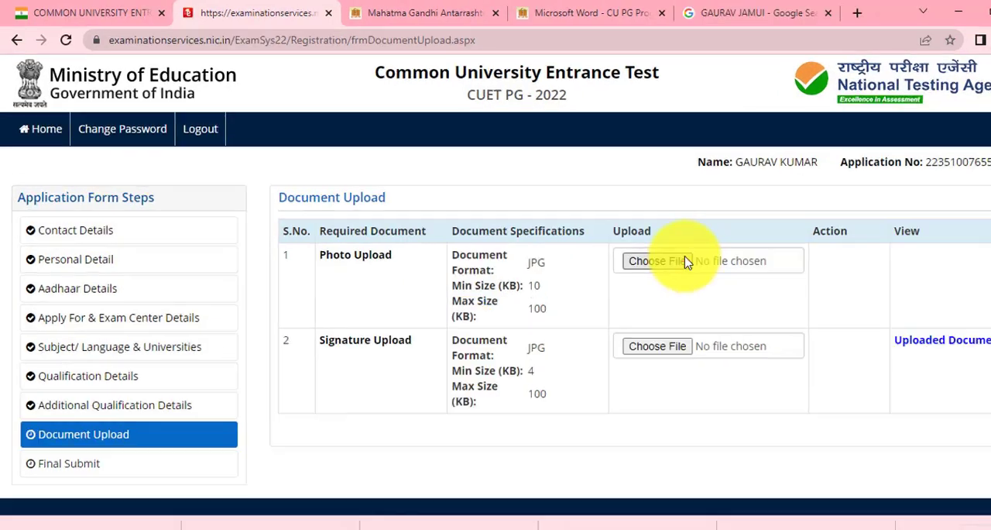
- Zoom the candidate photo download.jpg out to fit the 140 x 180 px crop frame and upload it
{"action": "left_click", "coordinate": [691, 247]}
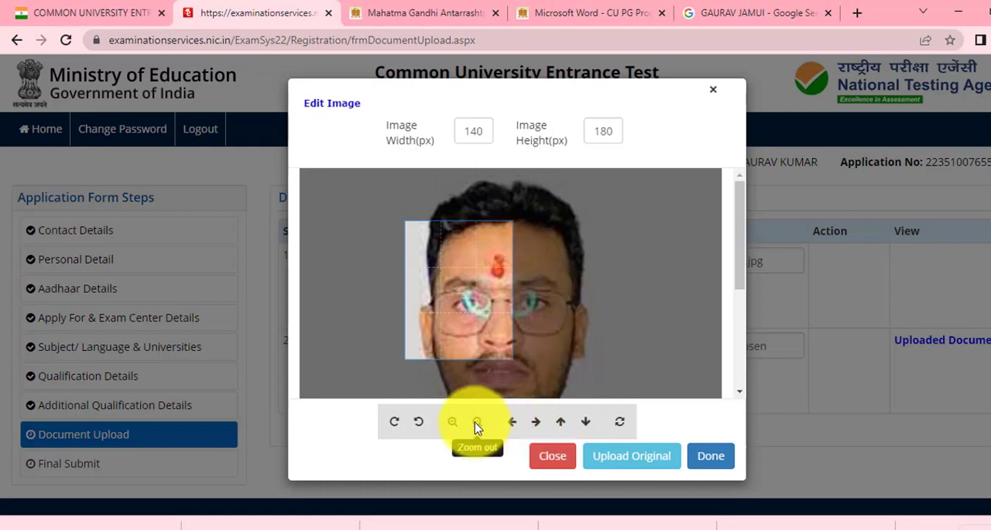
{"action": "left_click", "coordinate": [476, 422]}
{"action": "left_click", "coordinate": [477, 422]}
{"action": "left_click", "coordinate": [476, 423]}
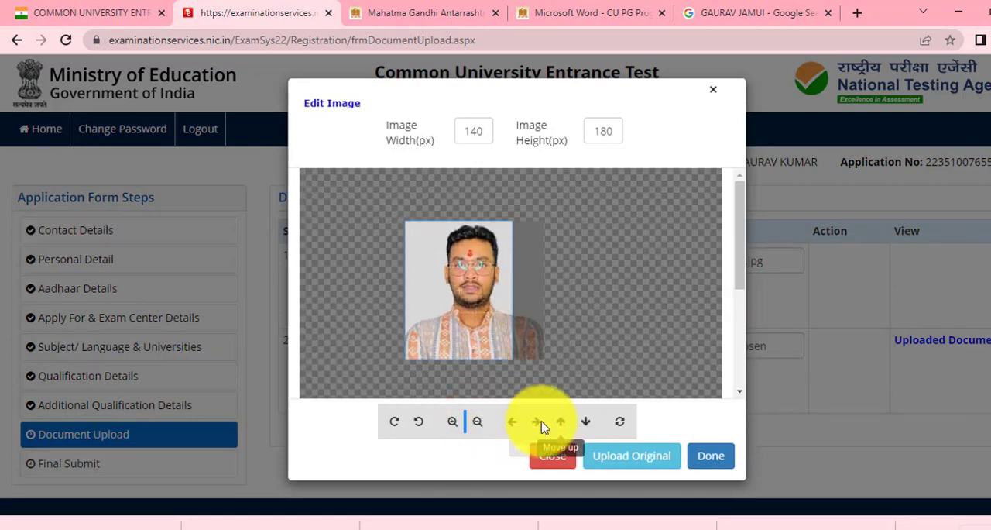
{"action": "left_click", "coordinate": [711, 455]}
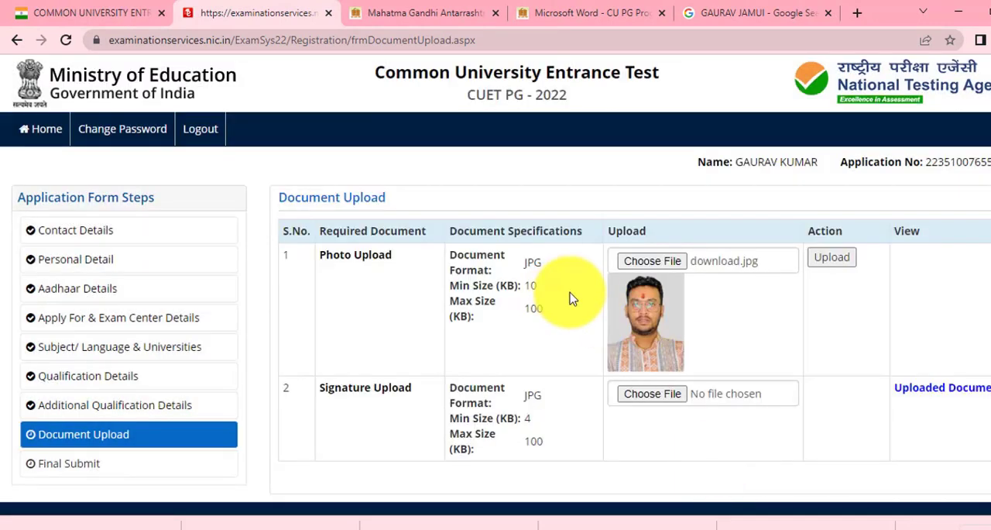
{"action": "left_click", "coordinate": [836, 259]}
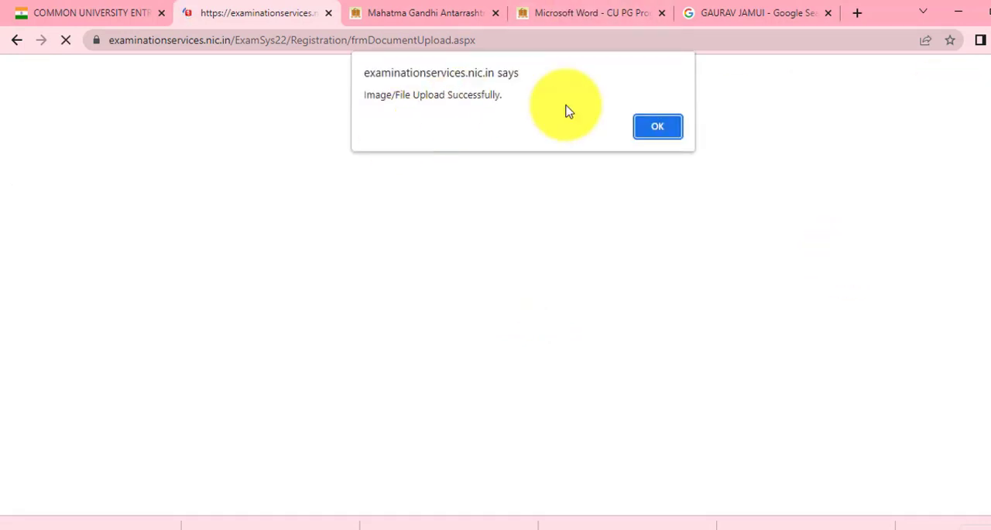
{"action": "left_click", "coordinate": [641, 130]}
- Choose sign--2-.jpg as the signature, zoom it out and shift it up into the 256 x 64 px crop, and upload it
{"action": "left_click", "coordinate": [682, 346]}
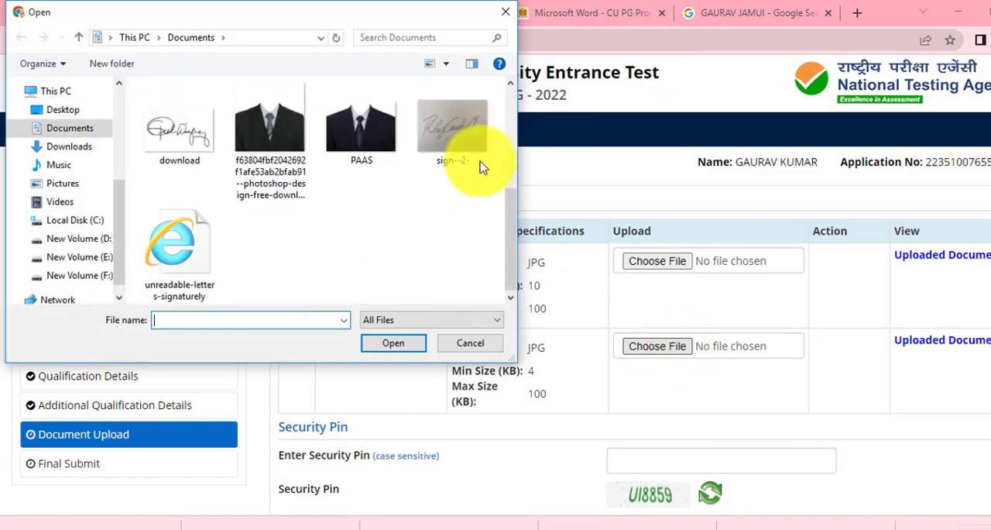
{"action": "double_click", "coordinate": [464, 139]}
{"action": "left_click", "coordinate": [477, 421]}
{"action": "left_click", "coordinate": [477, 420]}
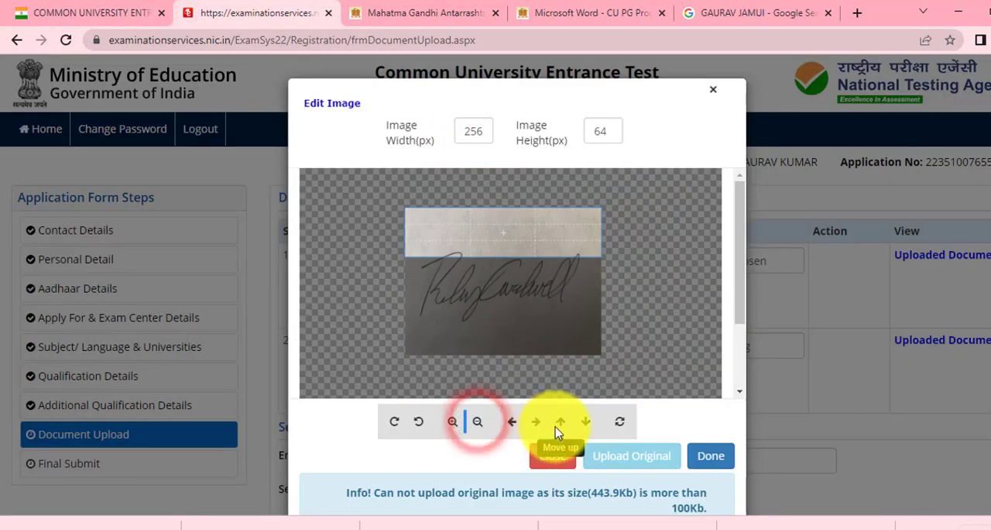
{"action": "left_click", "coordinate": [561, 420]}
{"action": "left_click", "coordinate": [714, 457]}
{"action": "left_click", "coordinate": [835, 345]}
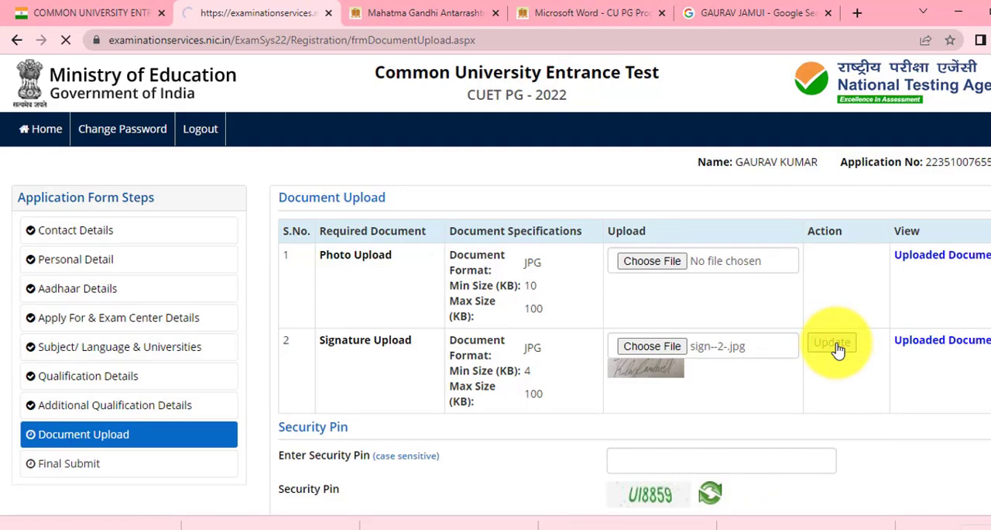
- Confirm the signature upload, enter the displayed security pin, then save the document upload section and continue to the review page
{"action": "key", "text": "Return"}
{"action": "scroll", "coordinate": [774, 310], "scroll_direction": "down", "scroll_amount": 2}
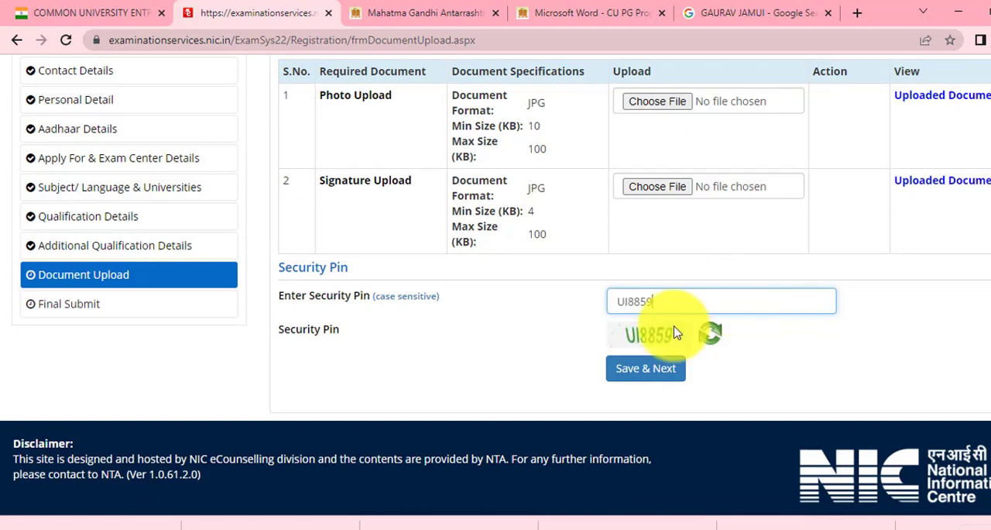
{"action": "left_click", "coordinate": [640, 369]}
{"action": "left_click", "coordinate": [505, 318]}
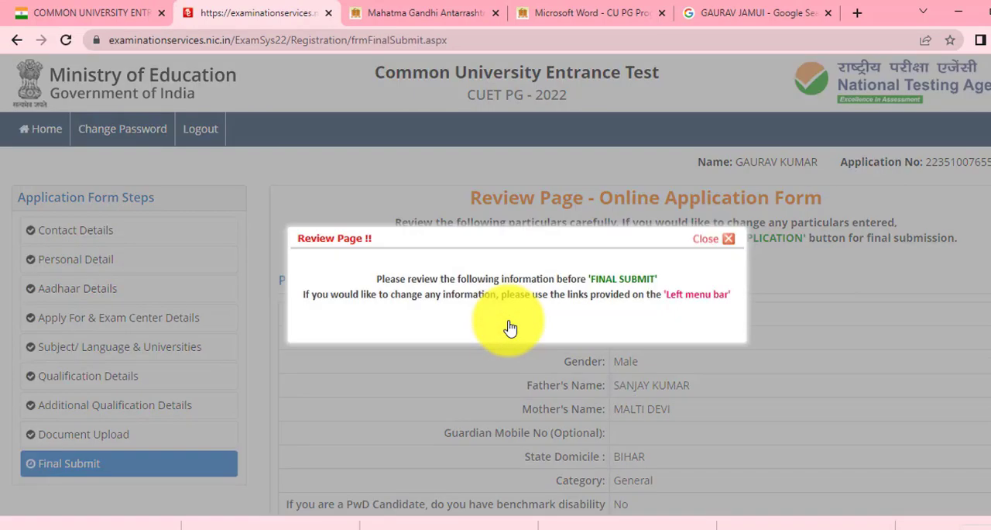
- Close the review notice and look over all the entered application particulars before final submission
{"action": "left_click", "coordinate": [720, 236]}
{"action": "scroll", "coordinate": [765, 393], "scroll_direction": "down", "scroll_amount": 5}
{"action": "scroll", "coordinate": [765, 393], "scroll_direction": "down", "scroll_amount": 20}
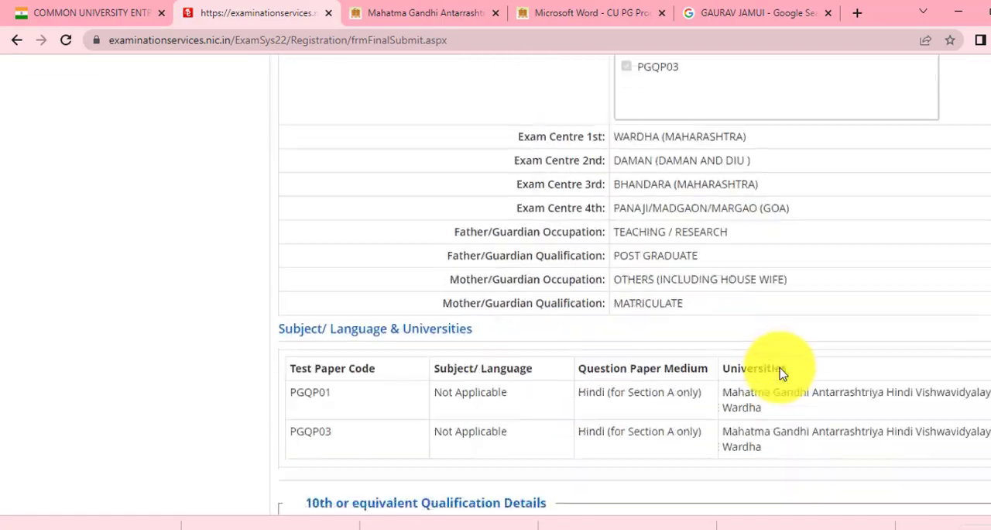
{"action": "scroll", "coordinate": [782, 368], "scroll_direction": "down", "scroll_amount": 3}
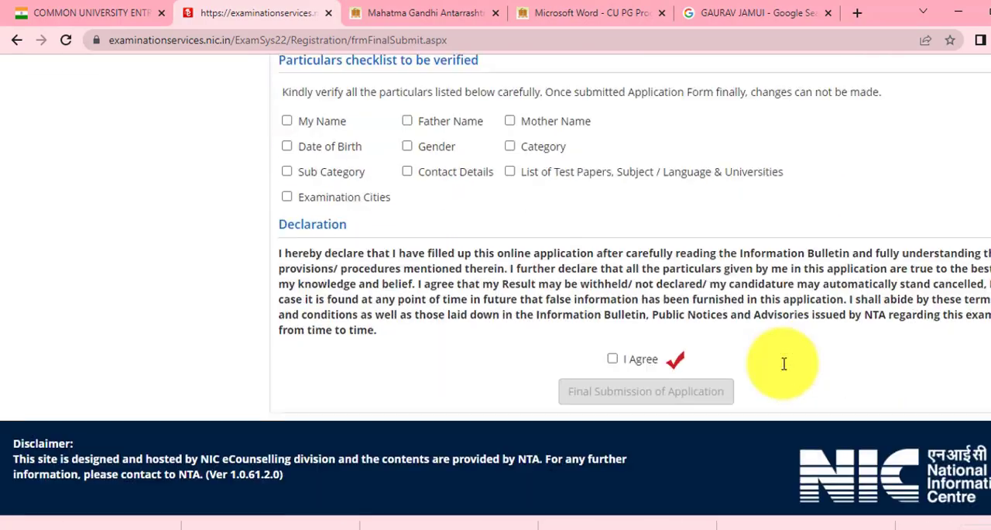
{"action": "scroll", "coordinate": [780, 403], "scroll_direction": "up", "scroll_amount": 20}
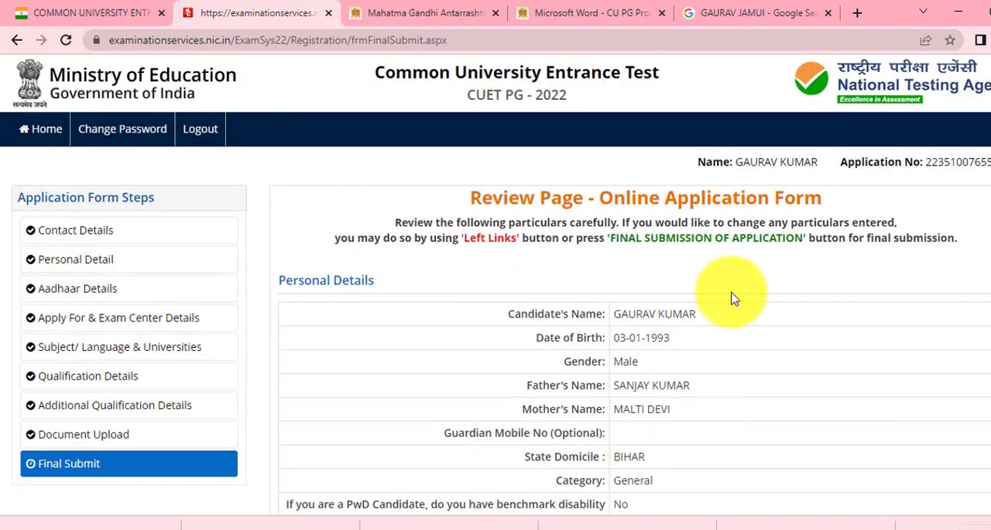
- Mark all ten particulars in the verification checklist as verified, from My Name to Examination Cities
{"action": "scroll", "coordinate": [751, 255], "scroll_direction": "down", "scroll_amount": 20}
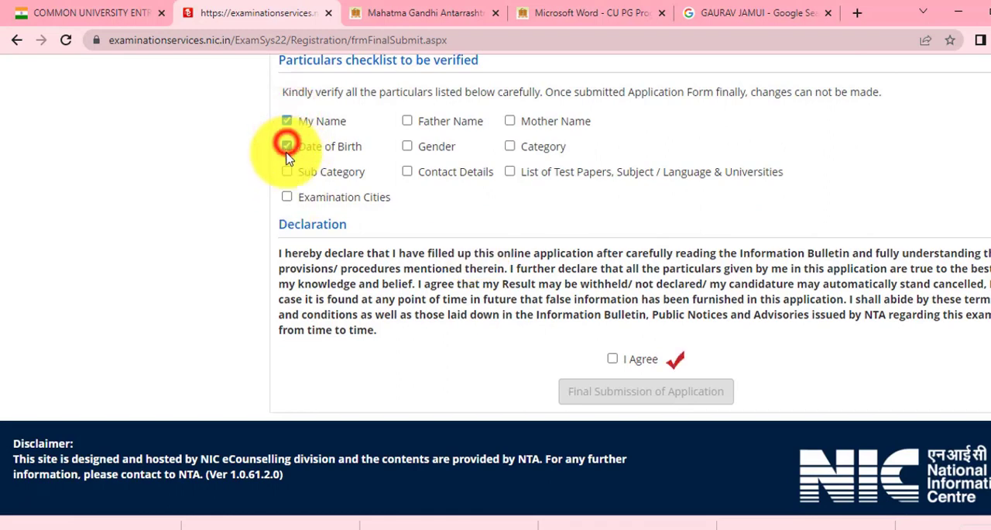
{"action": "left_click", "coordinate": [286, 171]}
{"action": "left_click", "coordinate": [286, 197]}
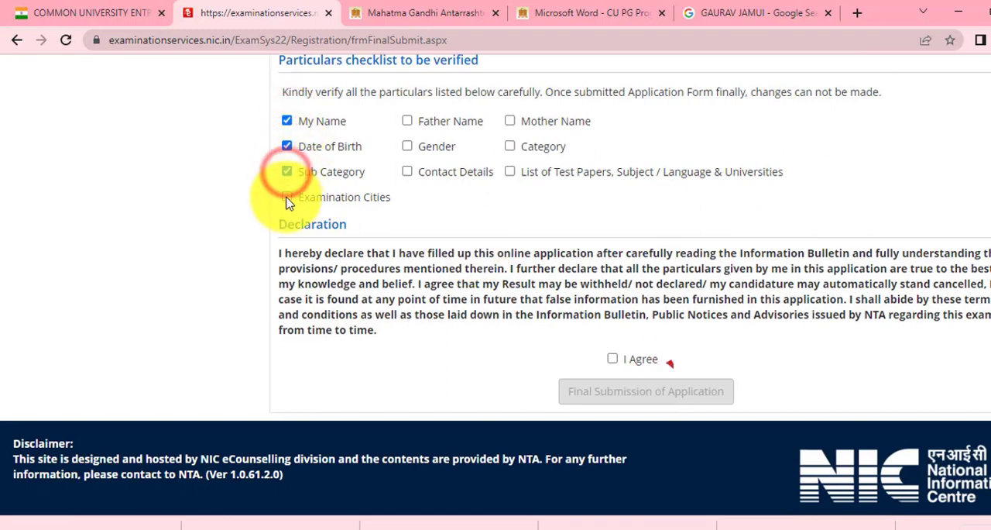
{"action": "left_click", "coordinate": [408, 121]}
{"action": "left_click", "coordinate": [510, 147]}
{"action": "left_click", "coordinate": [510, 171]}
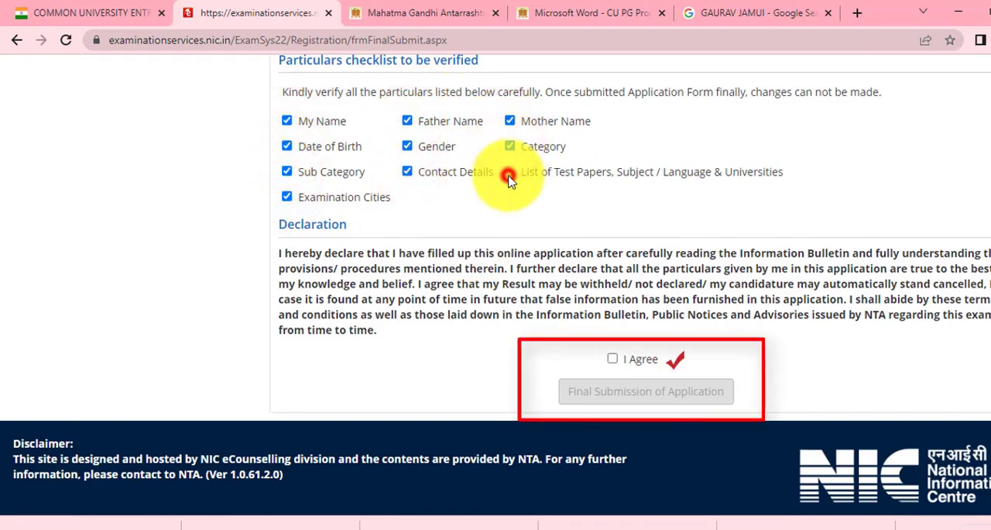
- Agree to the declaration, then make and confirm the final submission of the application
{"action": "left_click", "coordinate": [613, 358]}
{"action": "left_click", "coordinate": [678, 399]}
{"action": "left_click", "coordinate": [501, 319]}
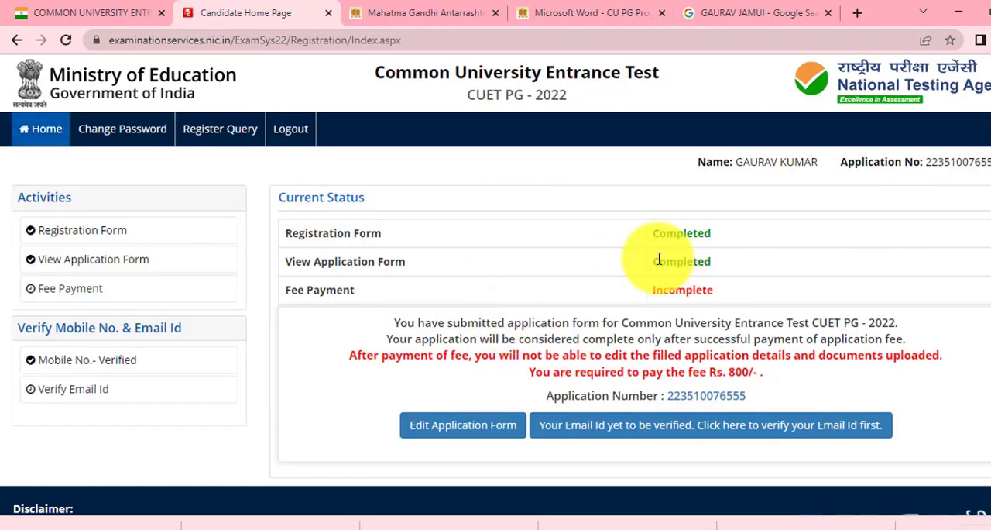
- Open the registered email verification, enter the displayed security pin and submit it to request a one-time password
{"action": "scroll", "coordinate": [697, 247], "scroll_direction": "down", "scroll_amount": 2}
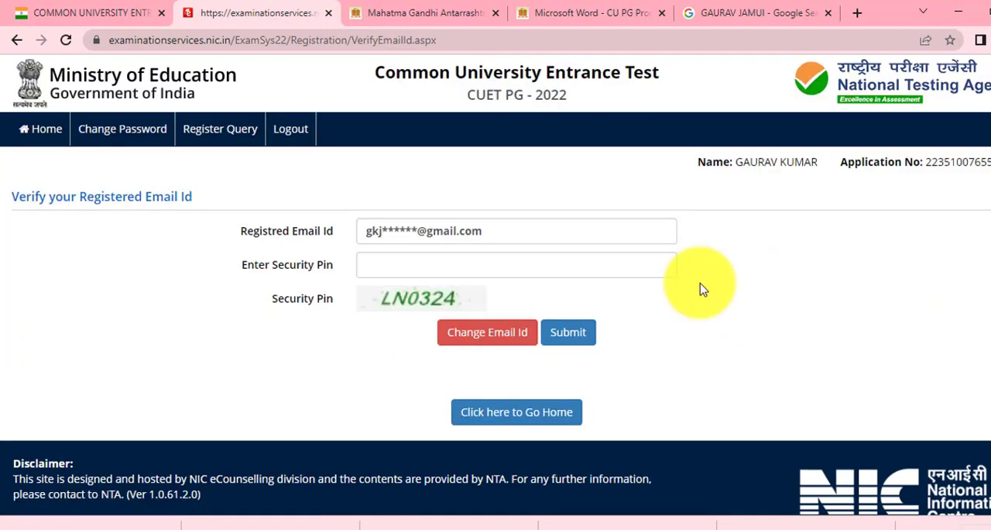
{"action": "left_click", "coordinate": [638, 267]}
{"action": "type", "text": "LN0324"}
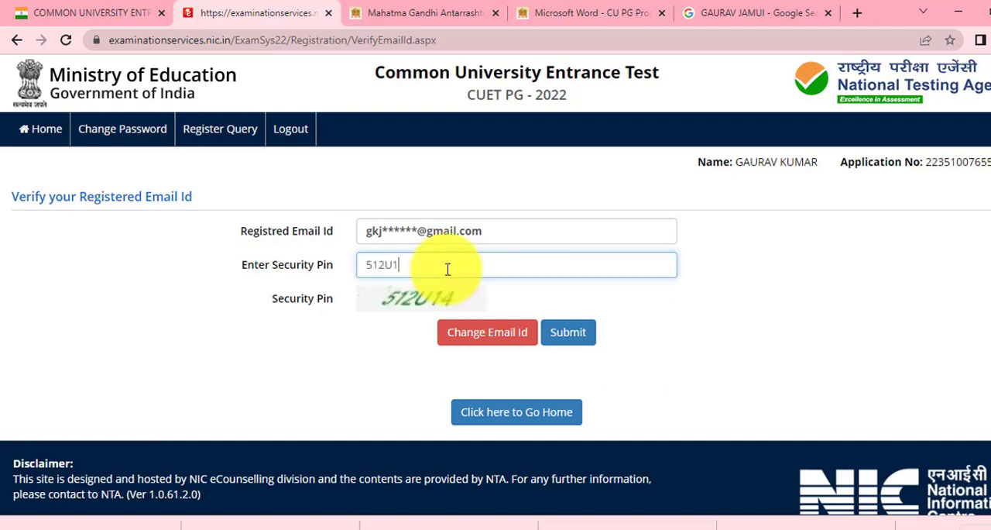
{"action": "left_click", "coordinate": [559, 332]}
{"action": "key", "text": "Return"}
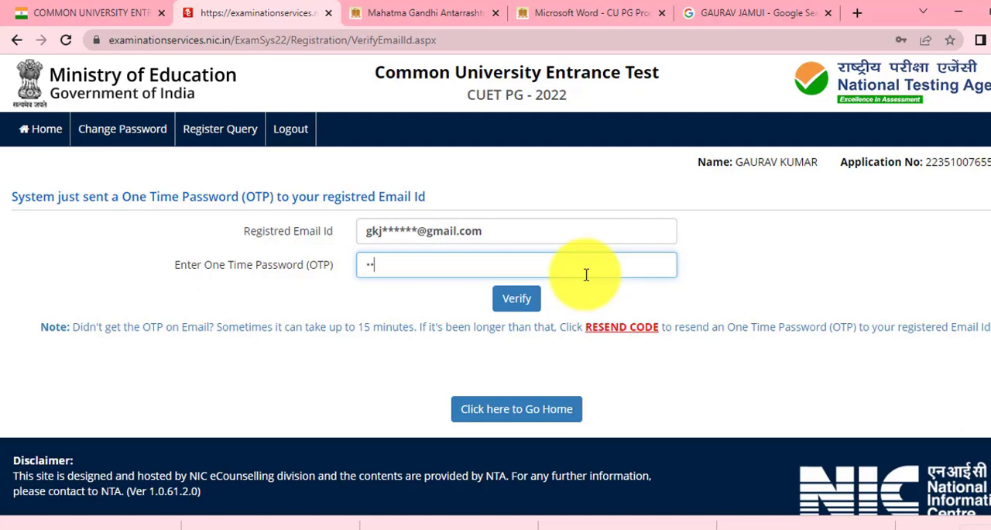
- Enter the one-time password sent to the registered email and verify the email address
{"action": "type", "text": "••"}
{"action": "left_click", "coordinate": [507, 301]}
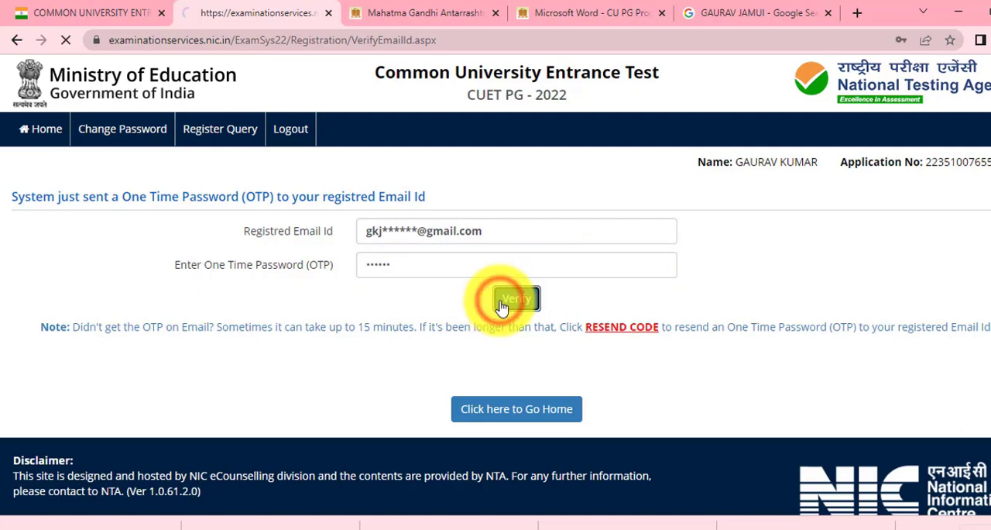
{"action": "left_click", "coordinate": [569, 239]}
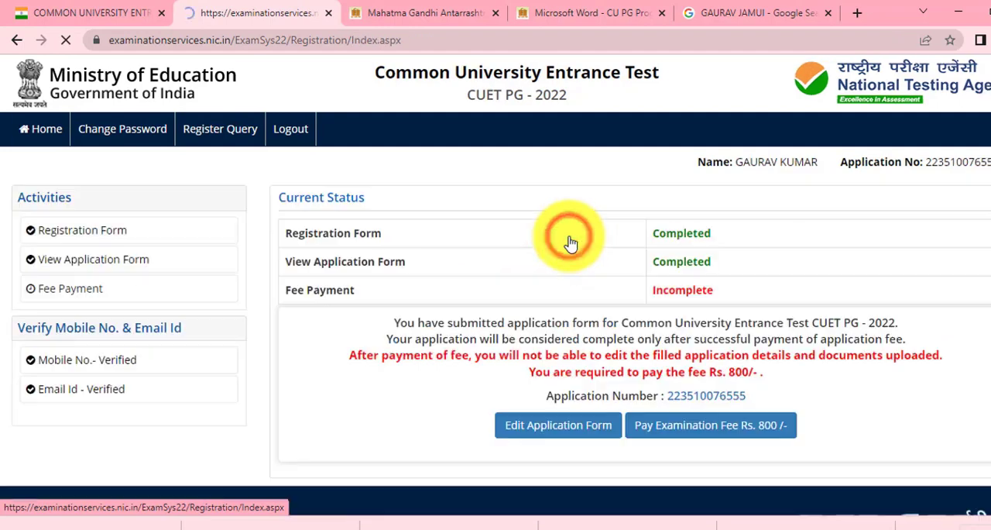
- Start paying the Rs. 800 examination fee with Online Payment as the mode and proceed to the payment system
{"action": "left_click", "coordinate": [773, 436]}
{"action": "left_click", "coordinate": [542, 299]}
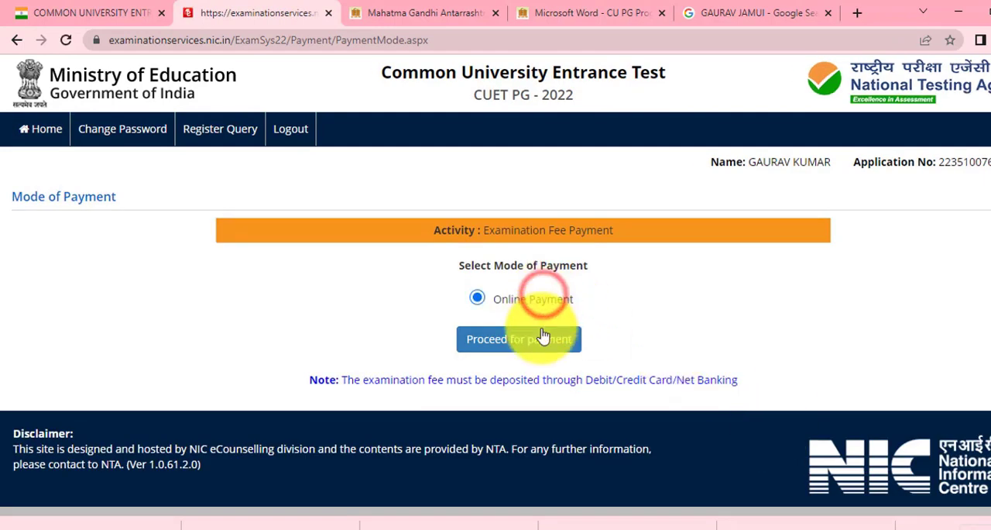
{"action": "left_click", "coordinate": [559, 344]}
{"action": "left_click", "coordinate": [598, 126]}
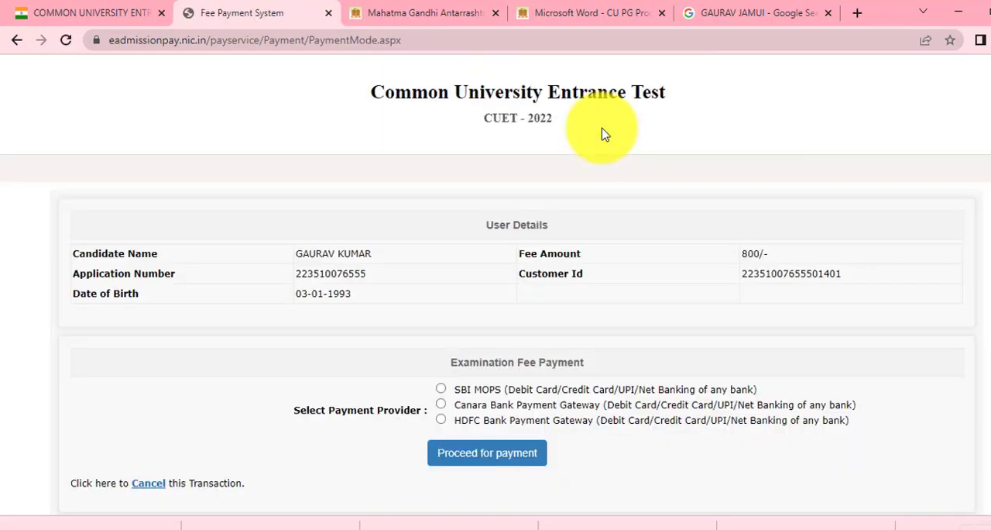
- Select SBI MOPS as the payment provider for the examination fee and proceed for payment
{"action": "scroll", "coordinate": [558, 201], "scroll_direction": "down", "scroll_amount": 2}
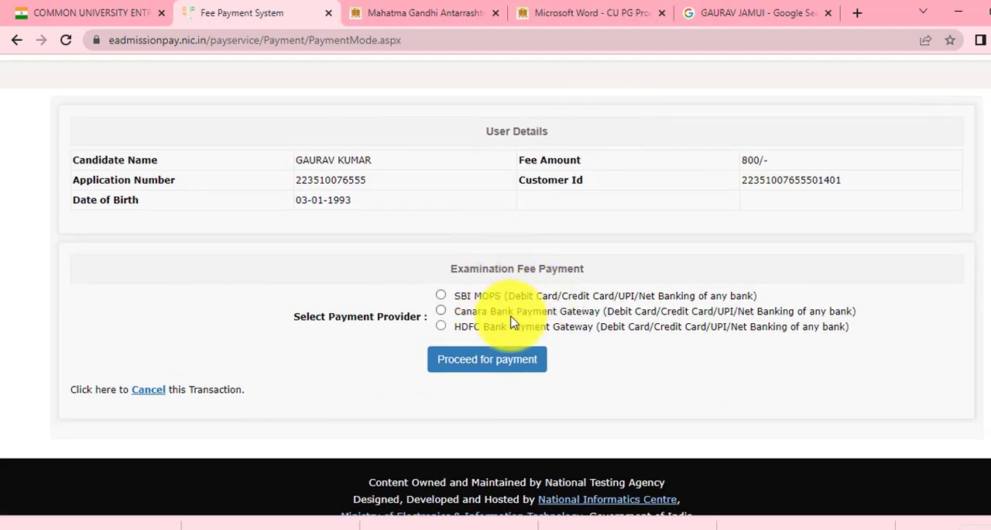
{"action": "left_click", "coordinate": [441, 295]}
{"action": "left_click", "coordinate": [502, 360]}
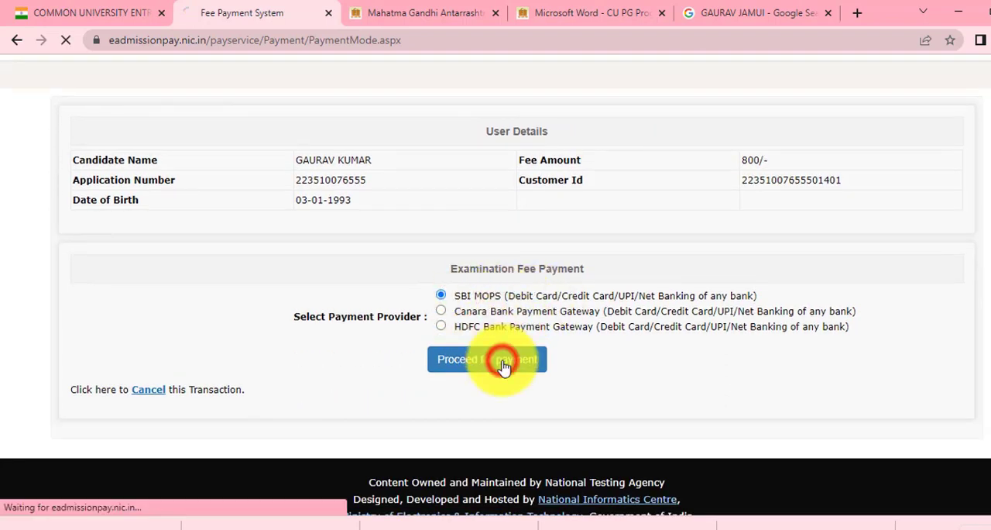
- Pay by UPI, check the VPA option, then choose QR code and confirm to generate the payment code
{"action": "scroll", "coordinate": [341, 387], "scroll_direction": "down", "scroll_amount": 2}
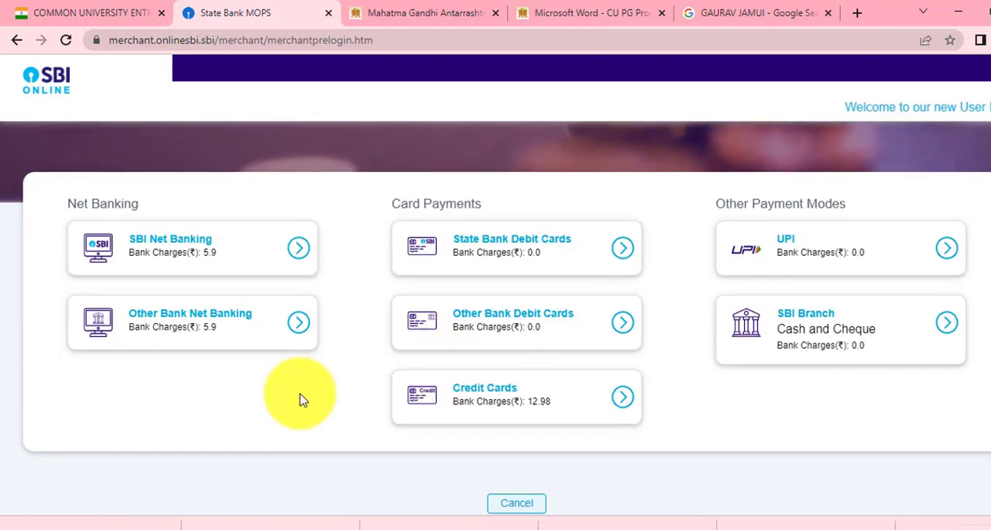
{"action": "left_click", "coordinate": [948, 248]}
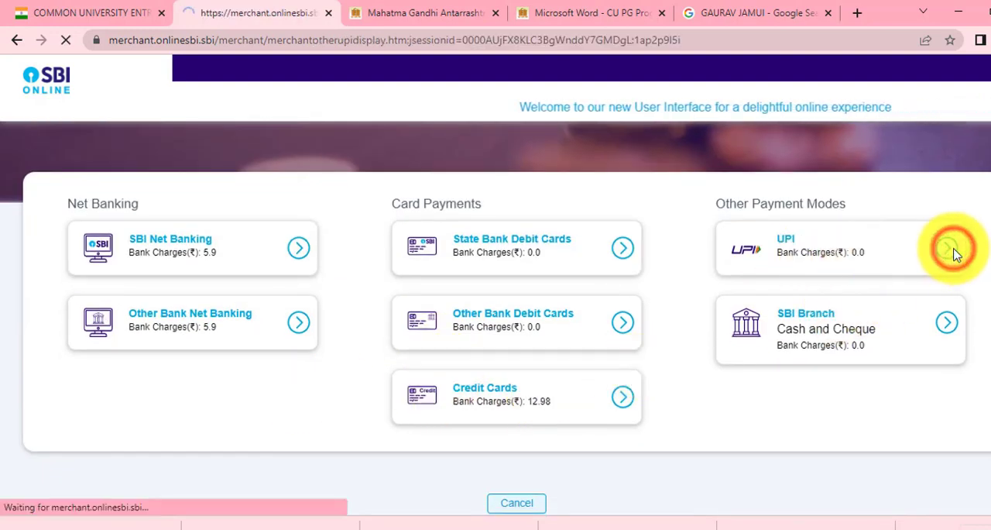
{"action": "scroll", "coordinate": [797, 268], "scroll_direction": "down", "scroll_amount": 3}
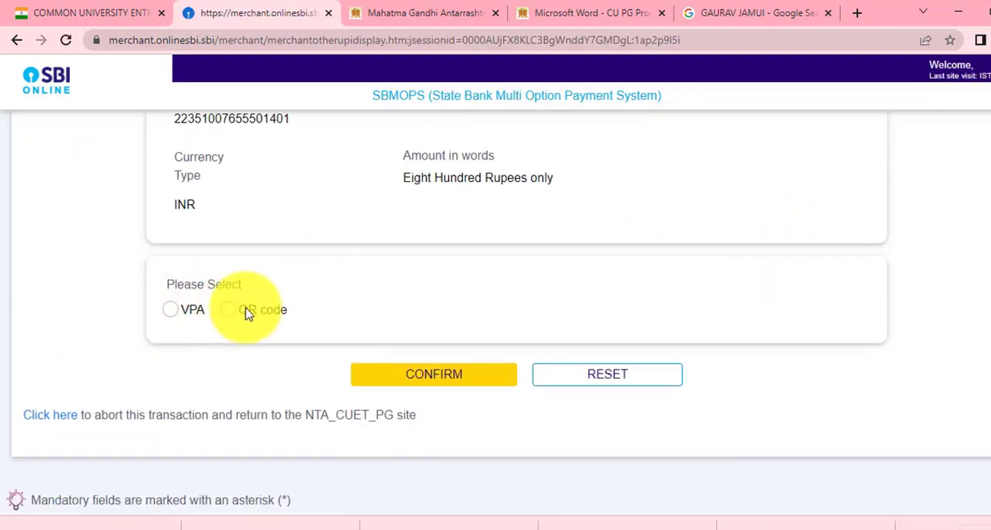
{"action": "left_click", "coordinate": [171, 310]}
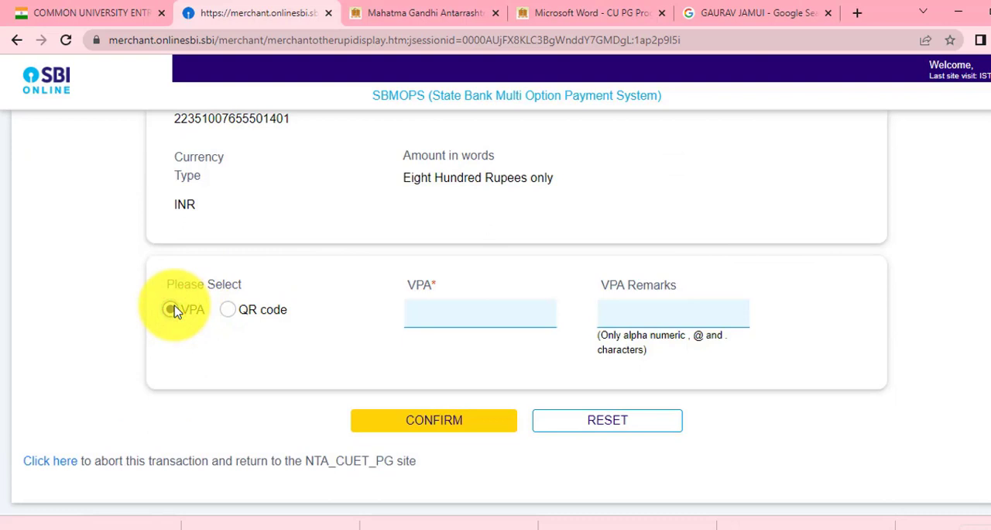
{"action": "left_click", "coordinate": [228, 310]}
{"action": "scroll", "coordinate": [231, 313], "scroll_direction": "down", "scroll_amount": 2}
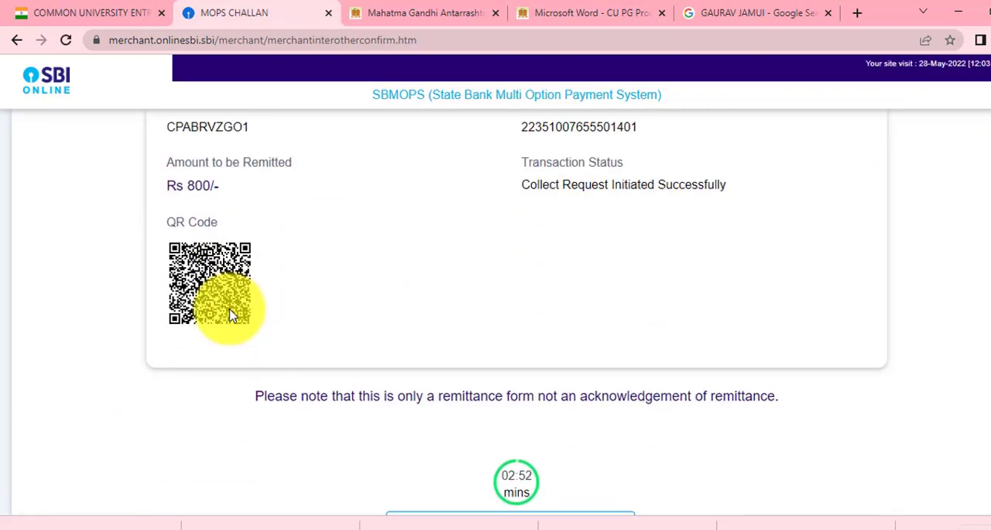
- Cancel the QR code payment transaction and return to the candidate home page
{"action": "scroll", "coordinate": [230, 313], "scroll_direction": "down", "scroll_amount": 2}
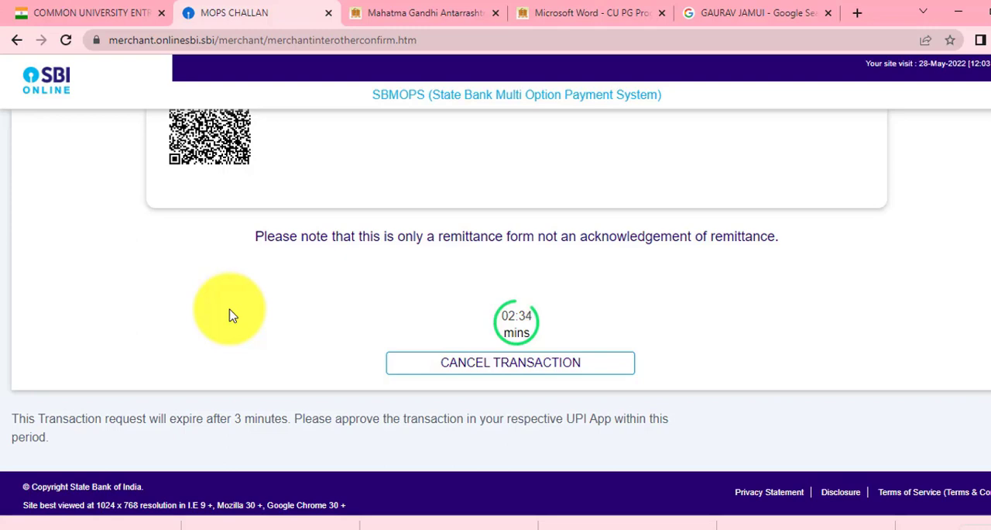
{"action": "left_click", "coordinate": [208, 435]}
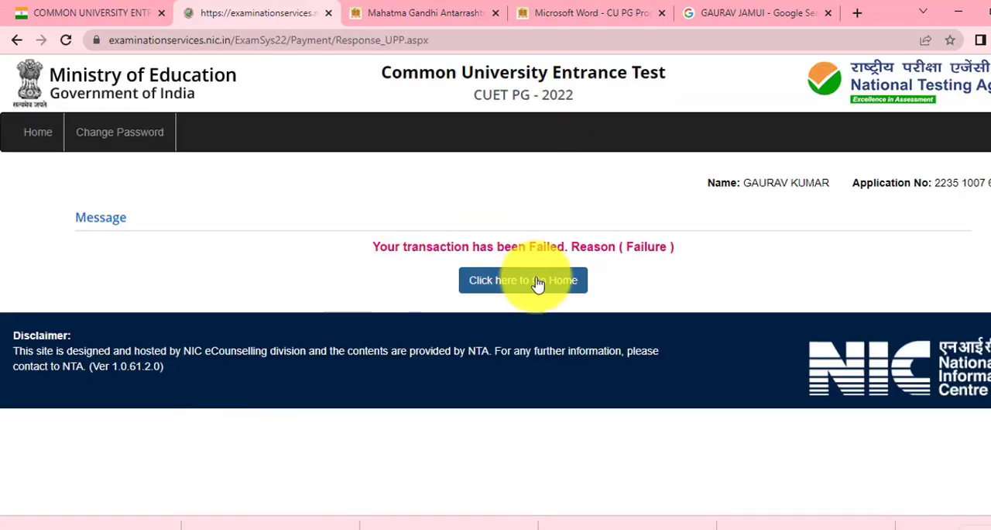
{"action": "left_click", "coordinate": [537, 282]}
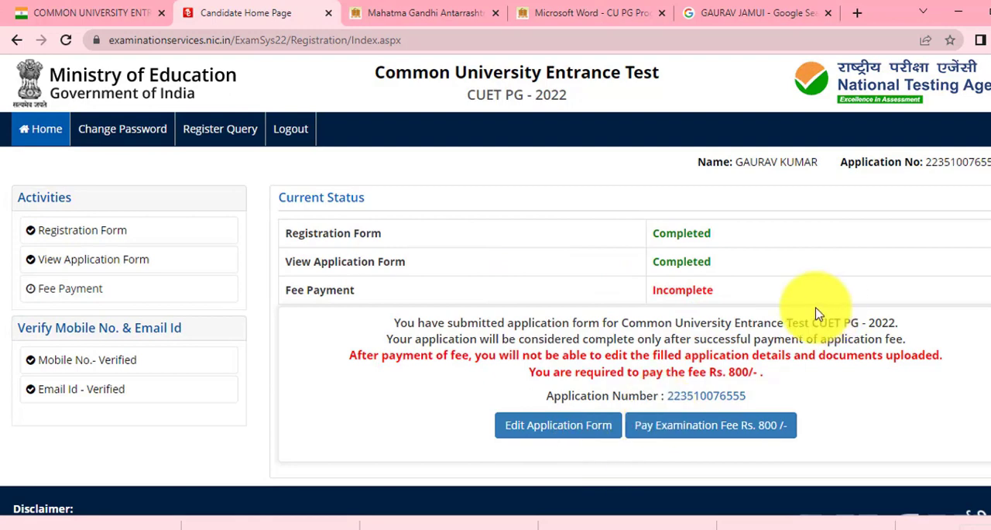
- Log out of the candidate account and confirm the logout
{"action": "left_click", "coordinate": [293, 130]}
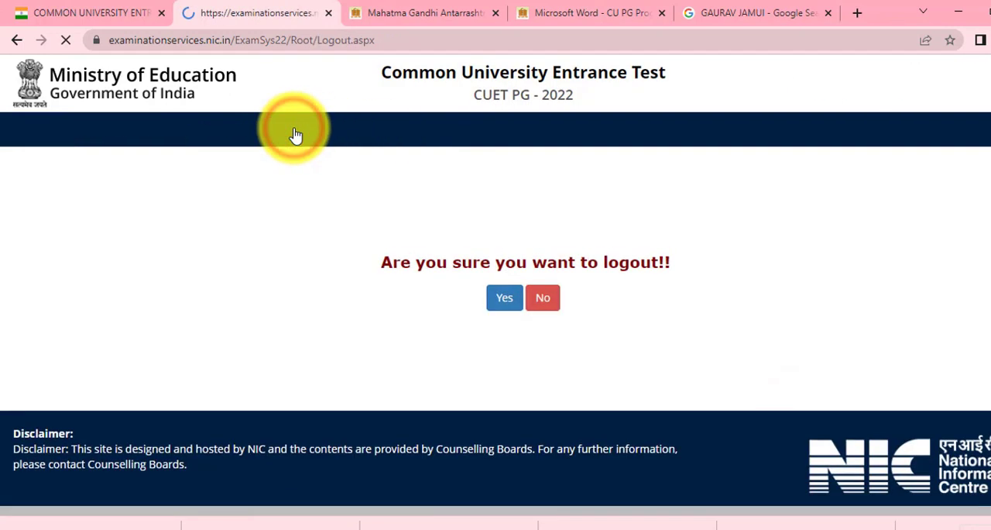
{"action": "left_click", "coordinate": [500, 298]}
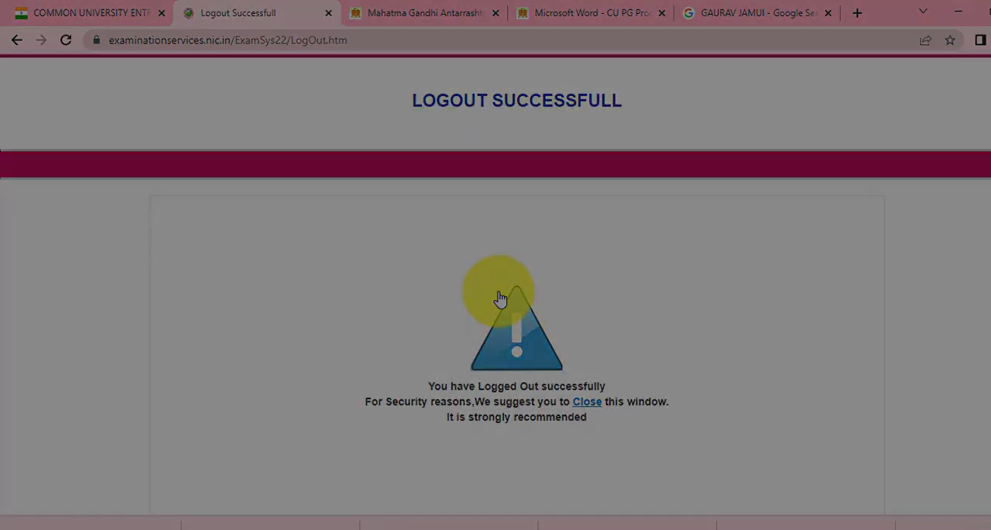